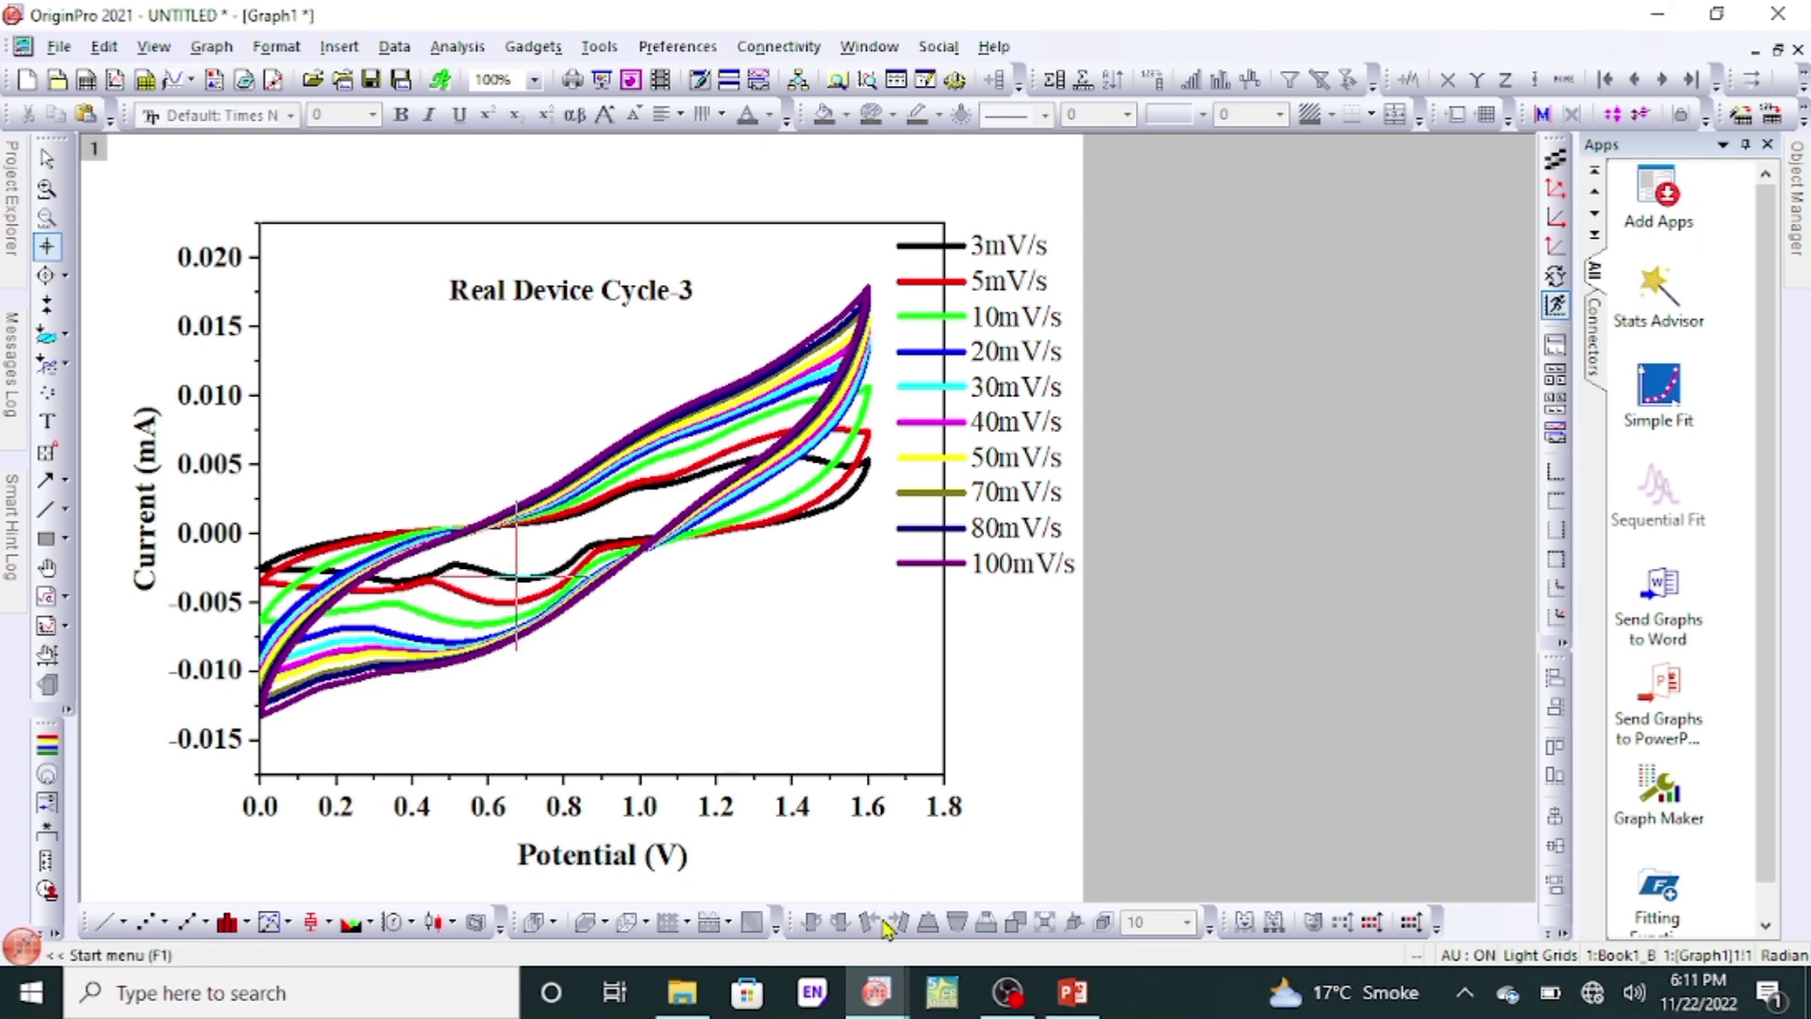
Bring the empty Book1 worksheet forward from the Origin taskbar window previews.
left_click(878, 990)
left_click(769, 915)
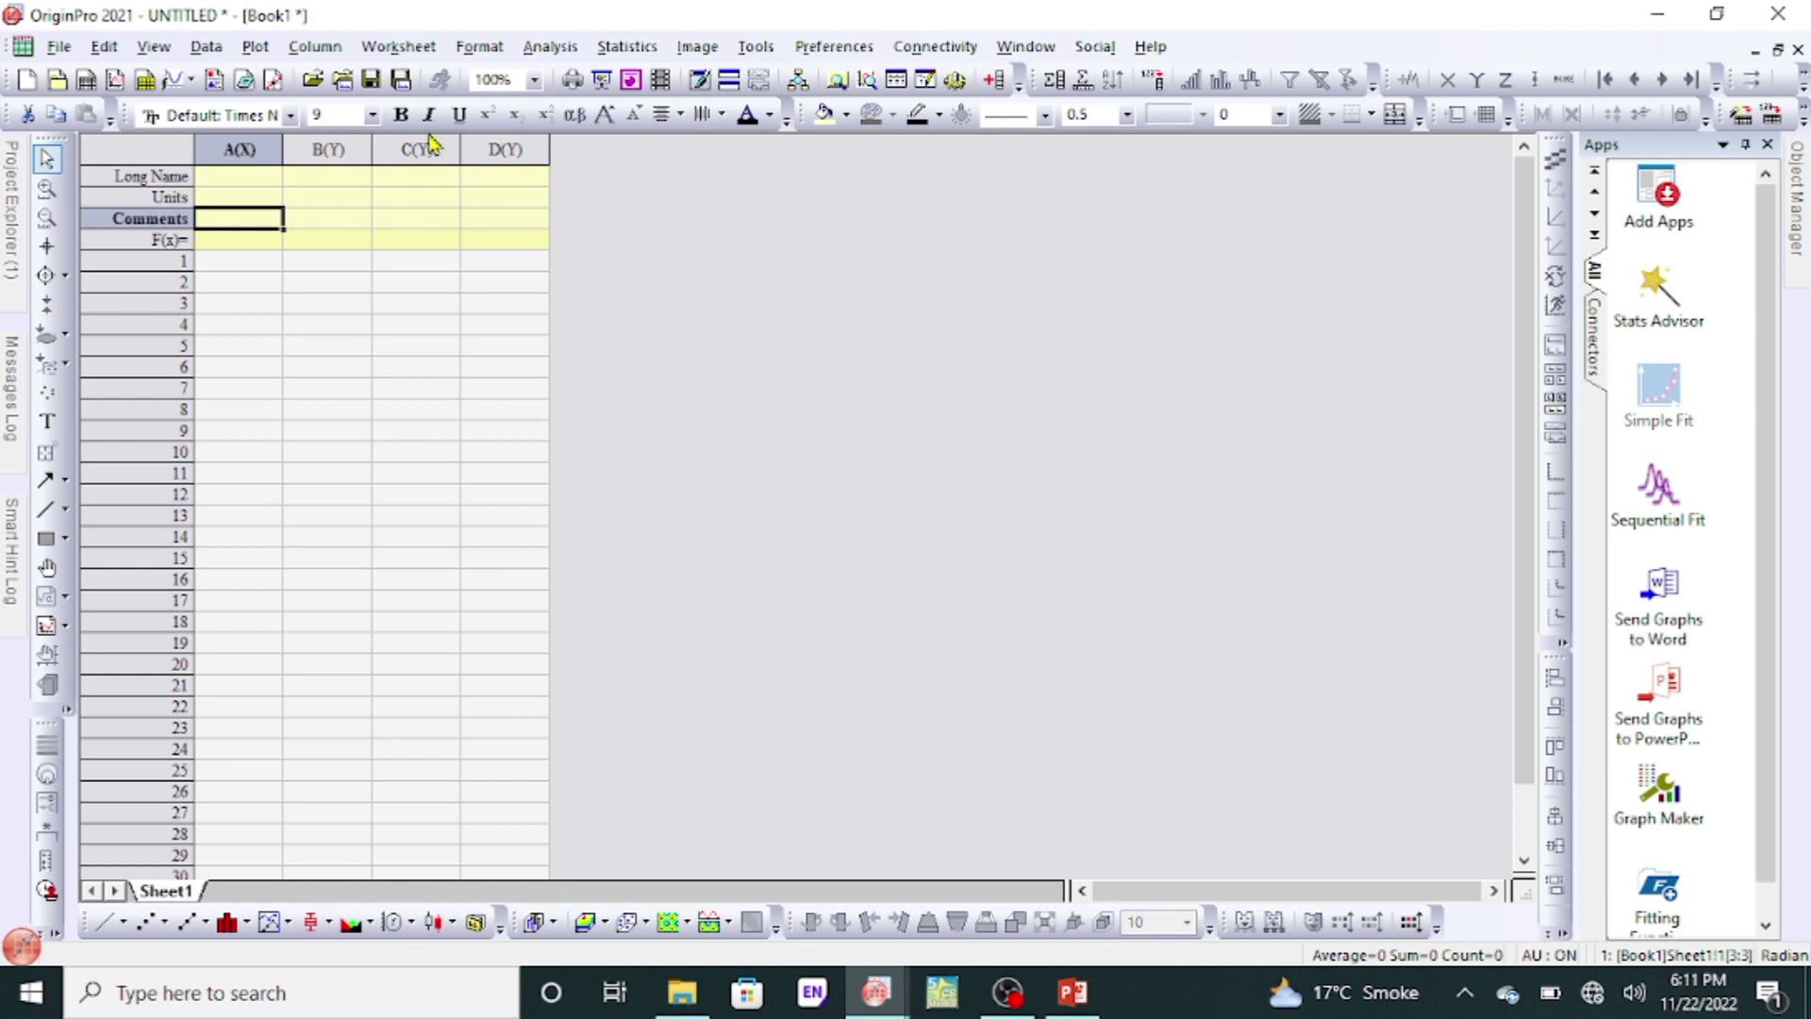
left_click(317, 48)
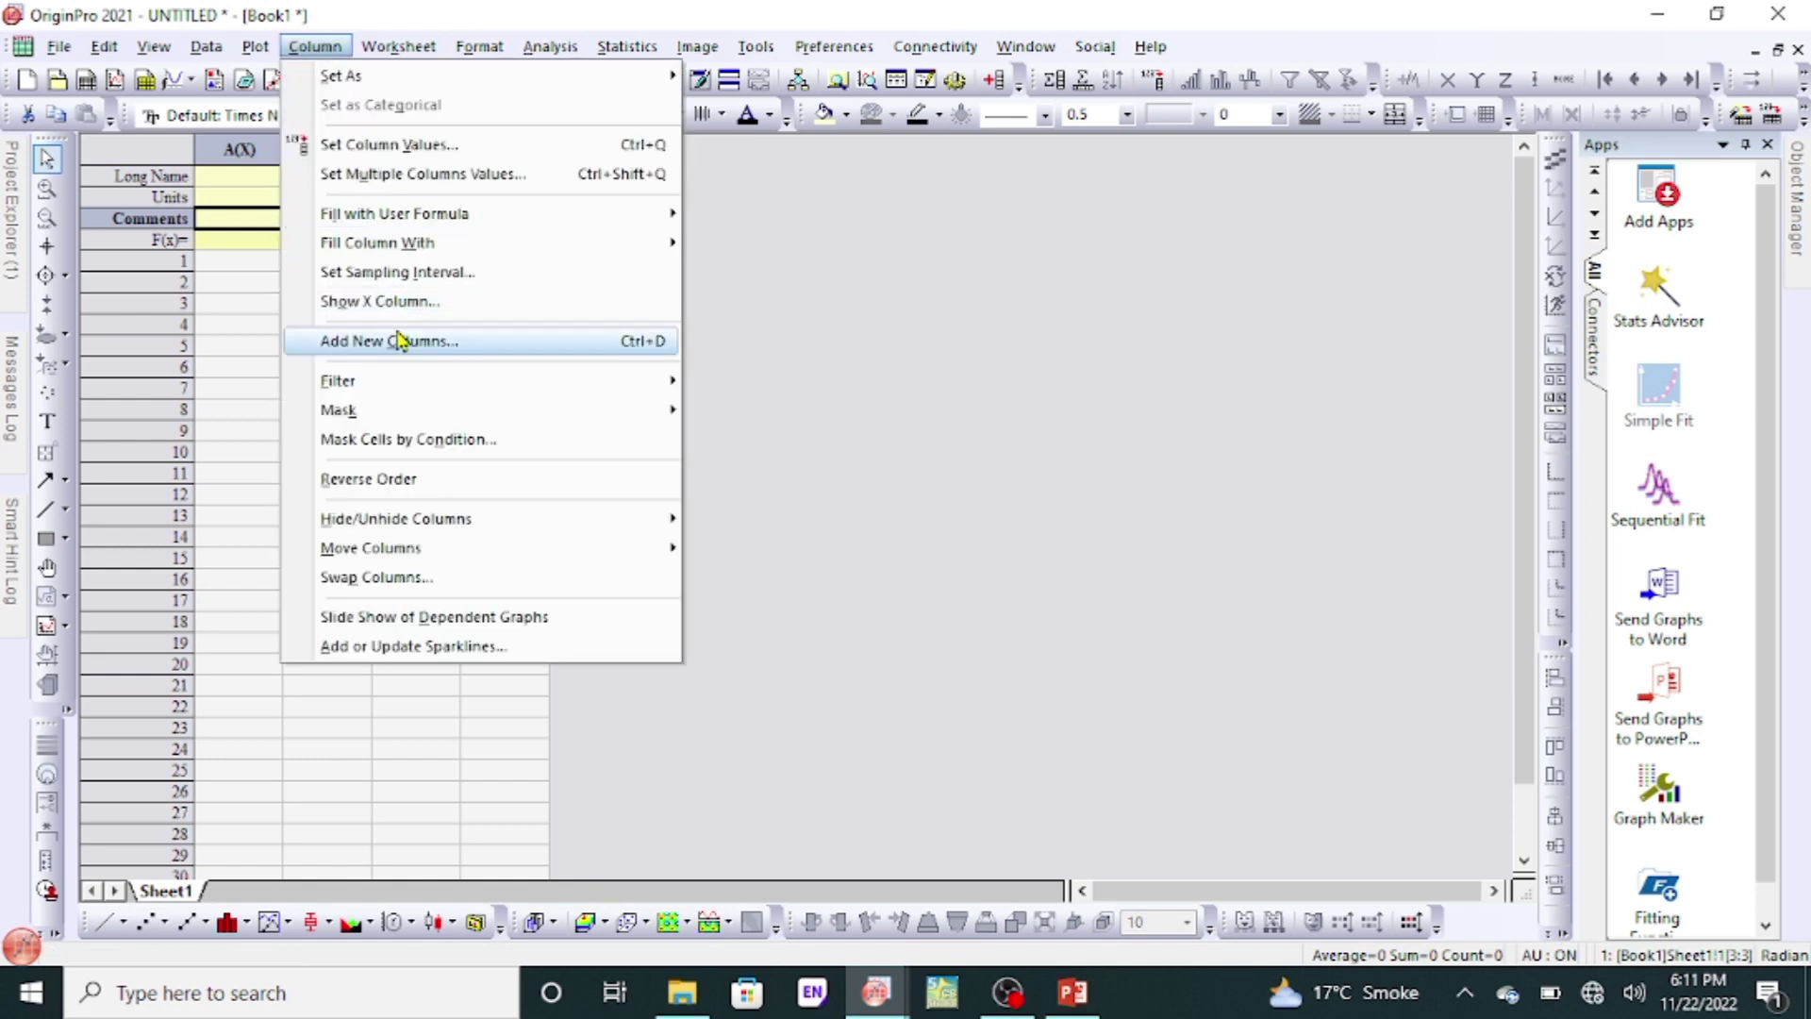
left_click(776, 336)
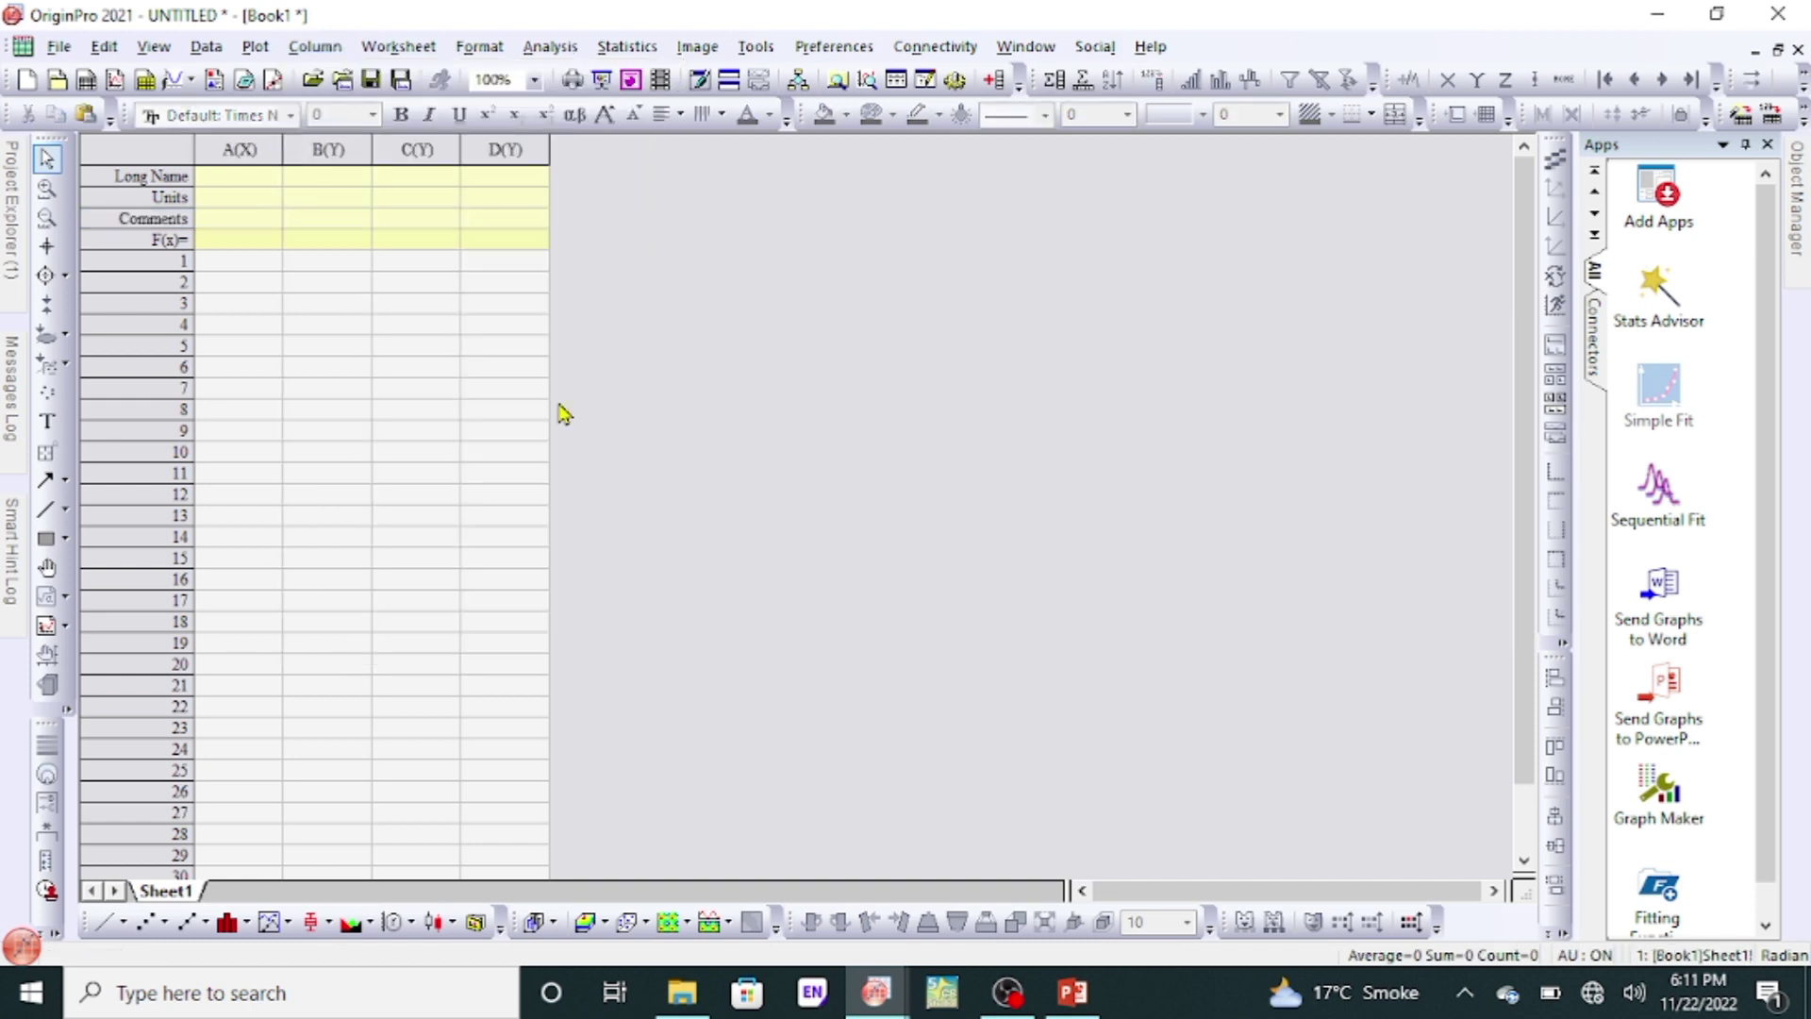
left_click(884, 1009)
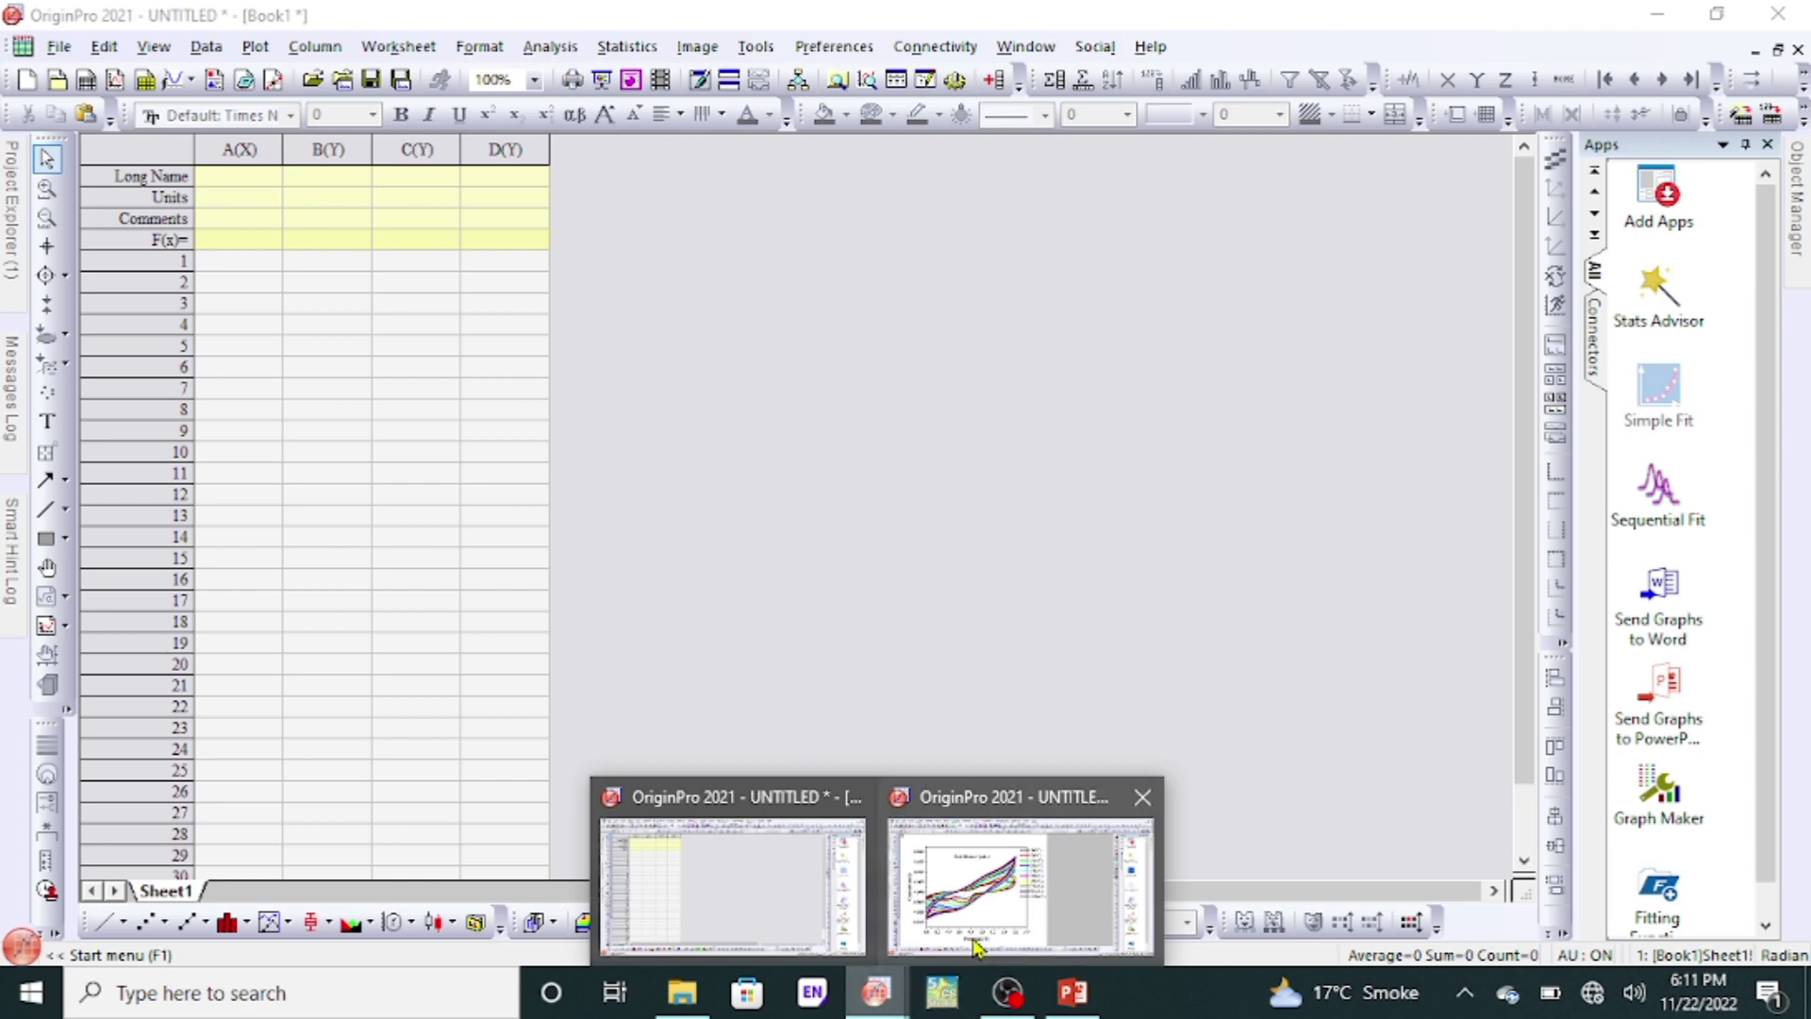
Return to Graph1 and read the black curve's peak current near 0.7 V with the Screen Reader.
mouse_move(977, 946)
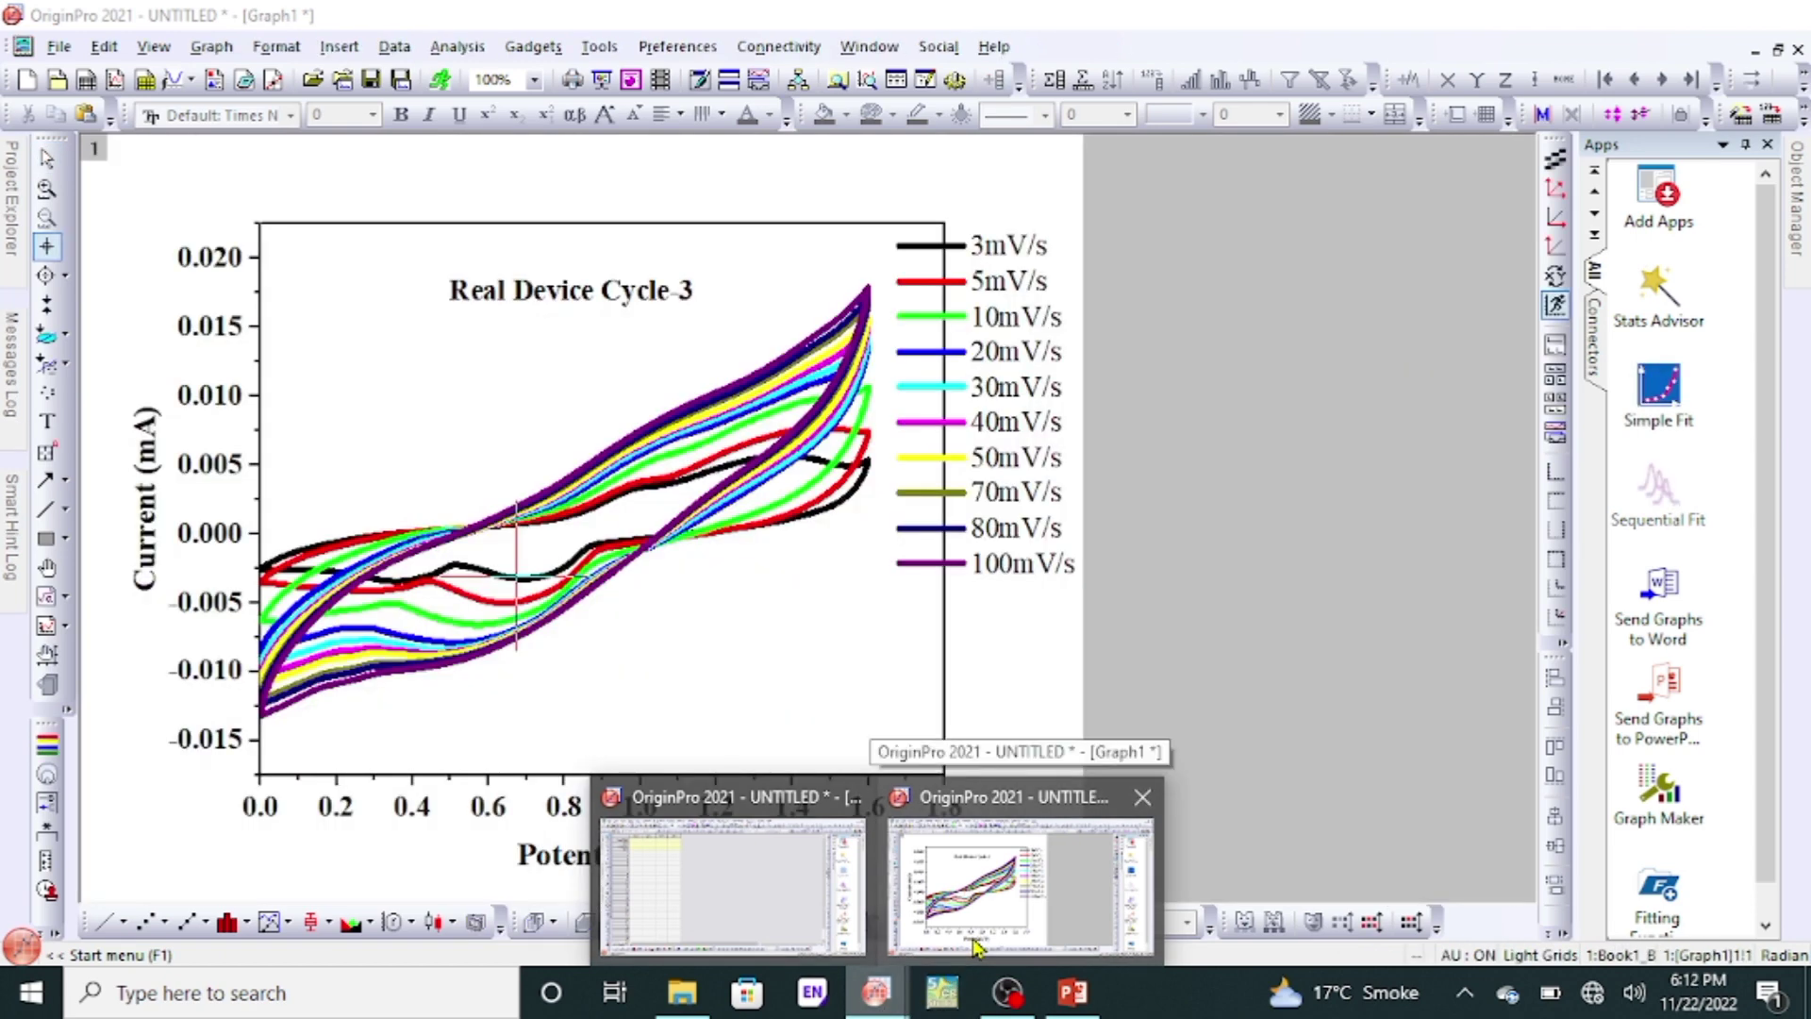
left_click(977, 946)
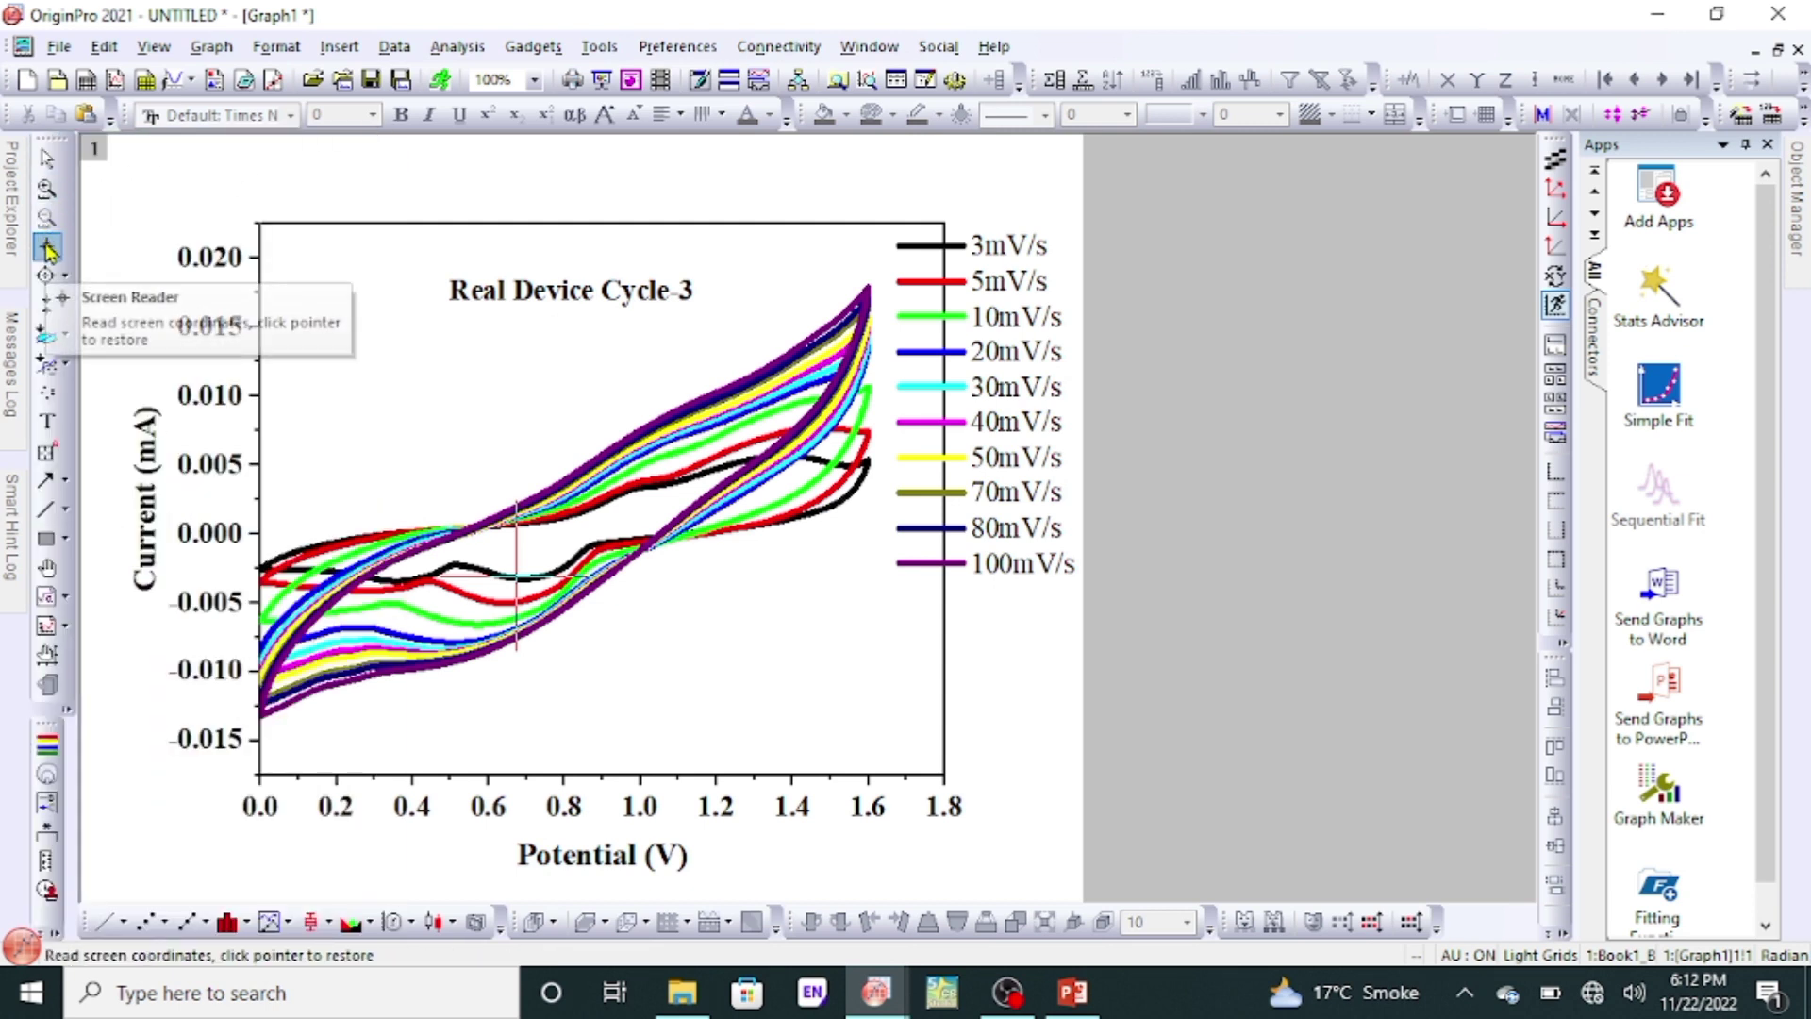
left_click(47, 247)
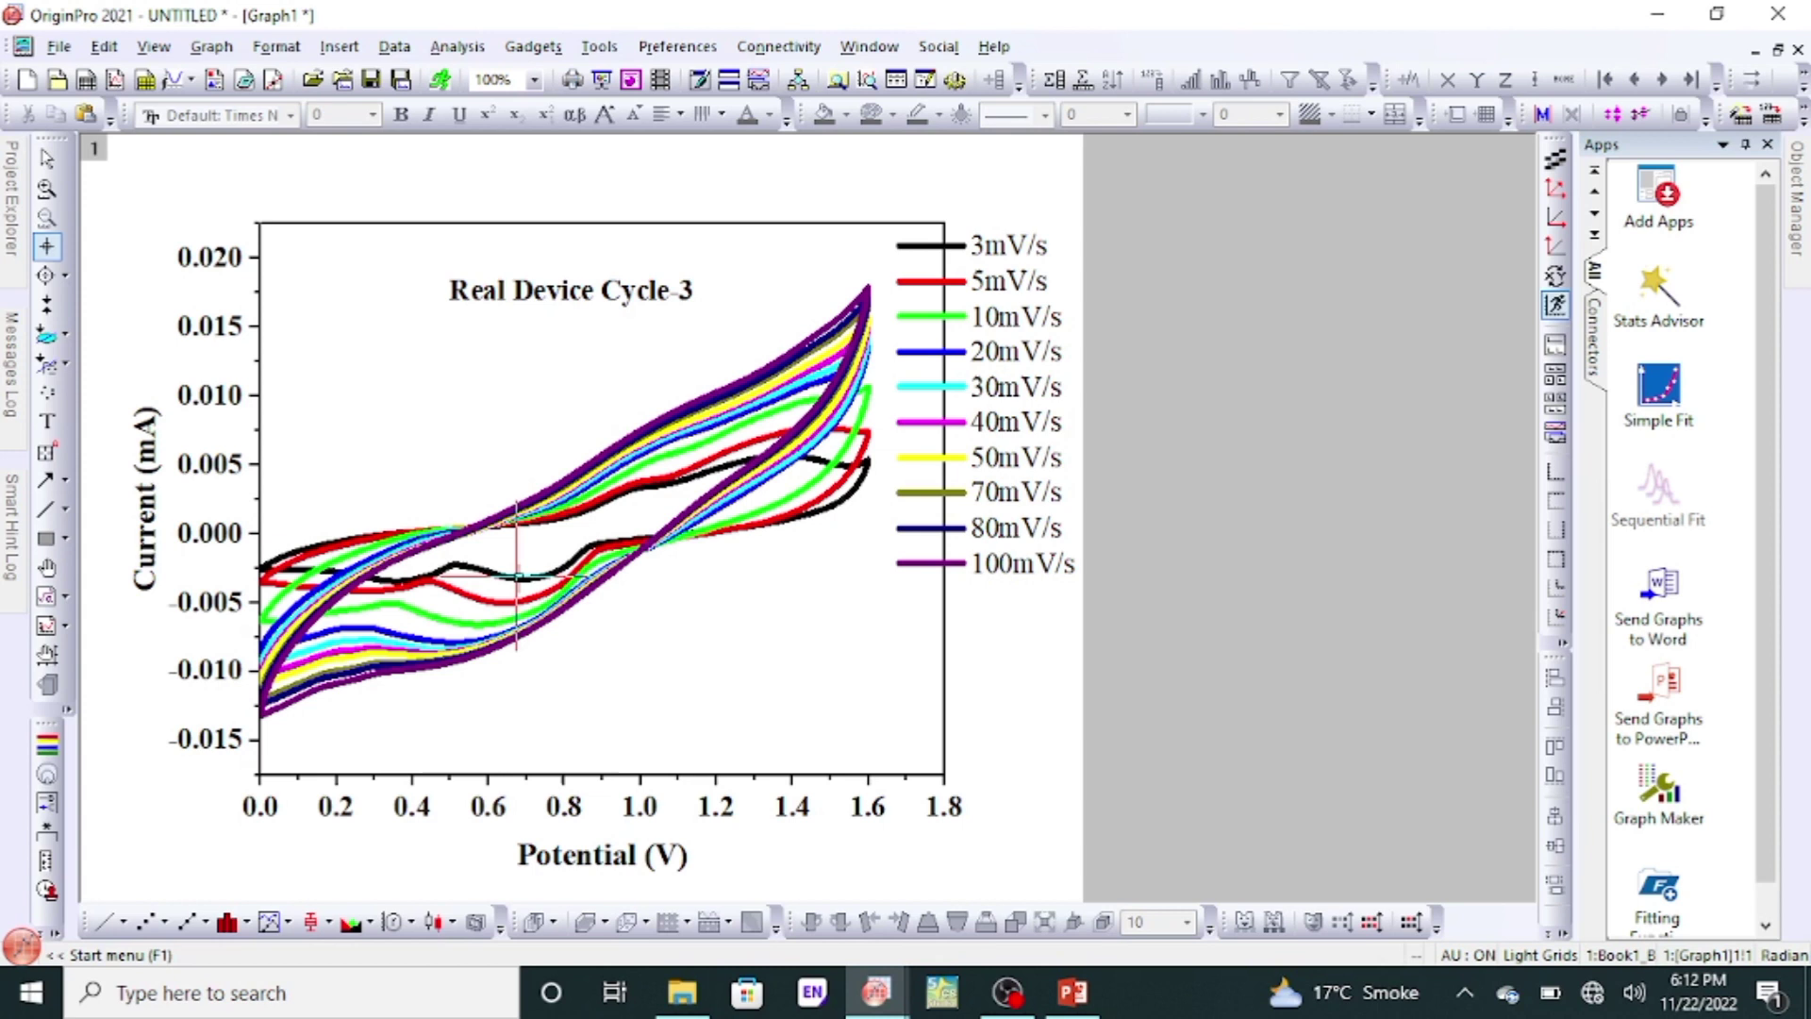
left_click(519, 577)
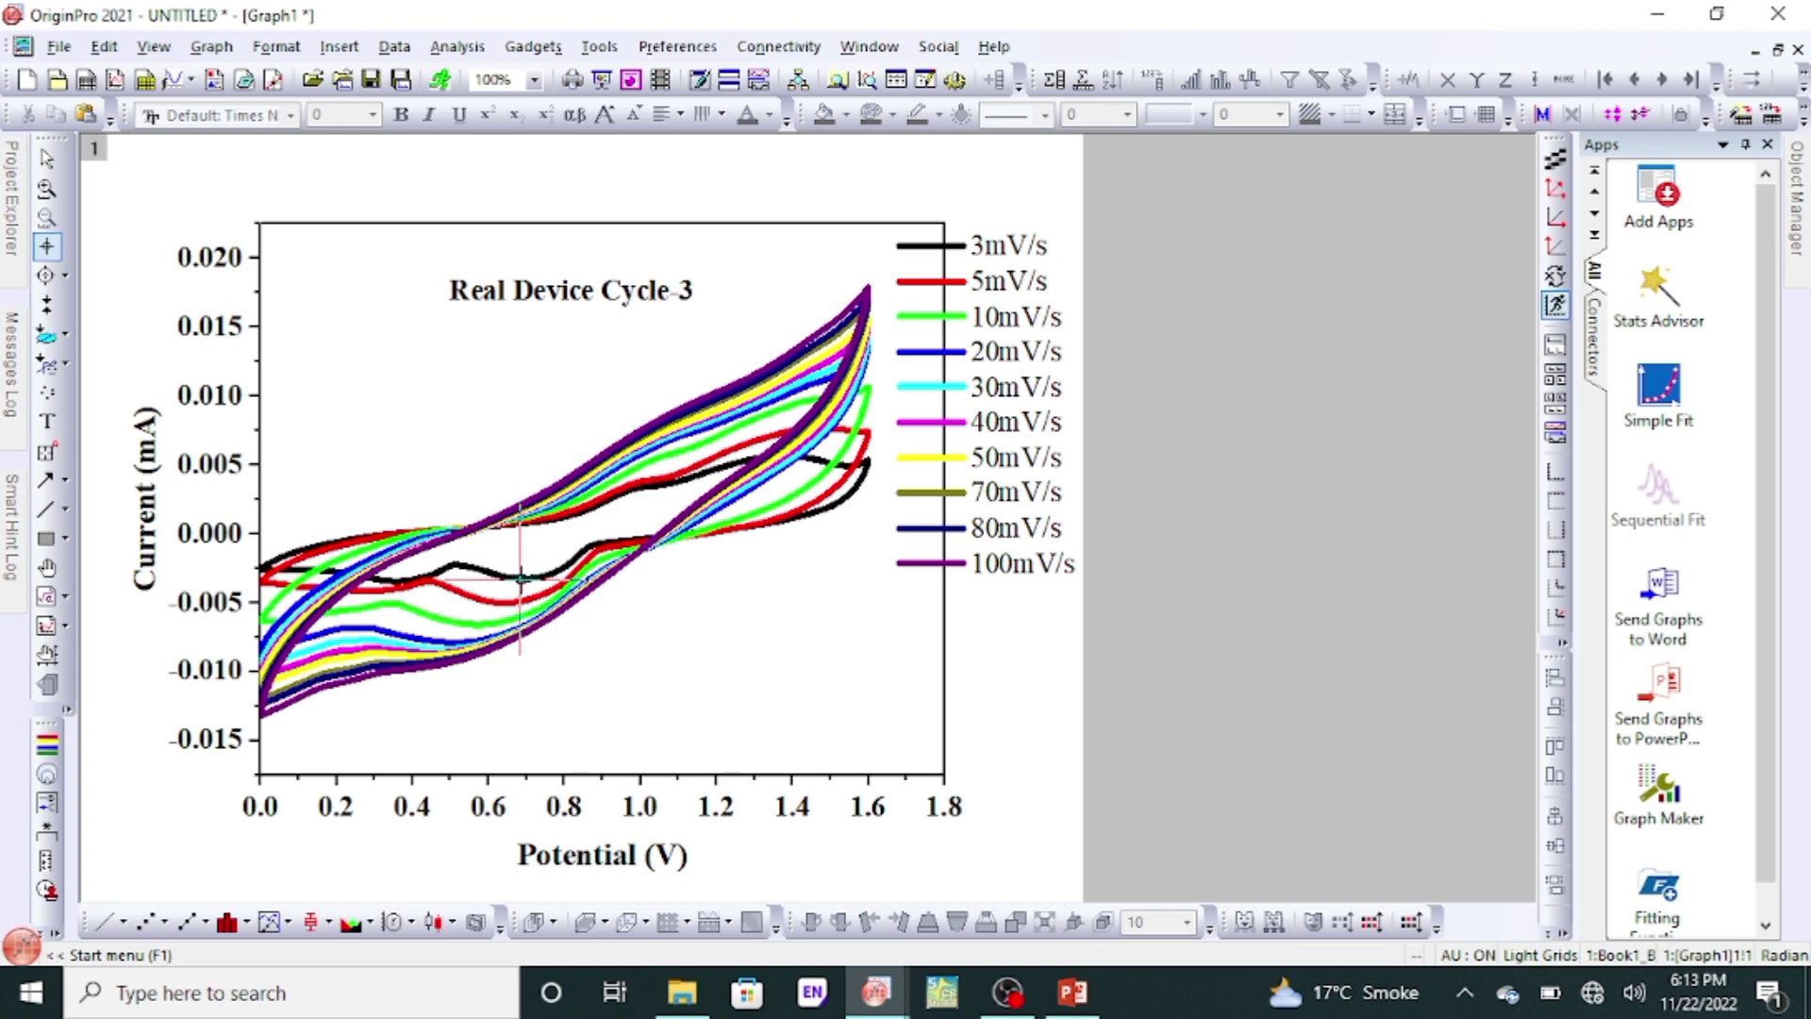
left_click(524, 577)
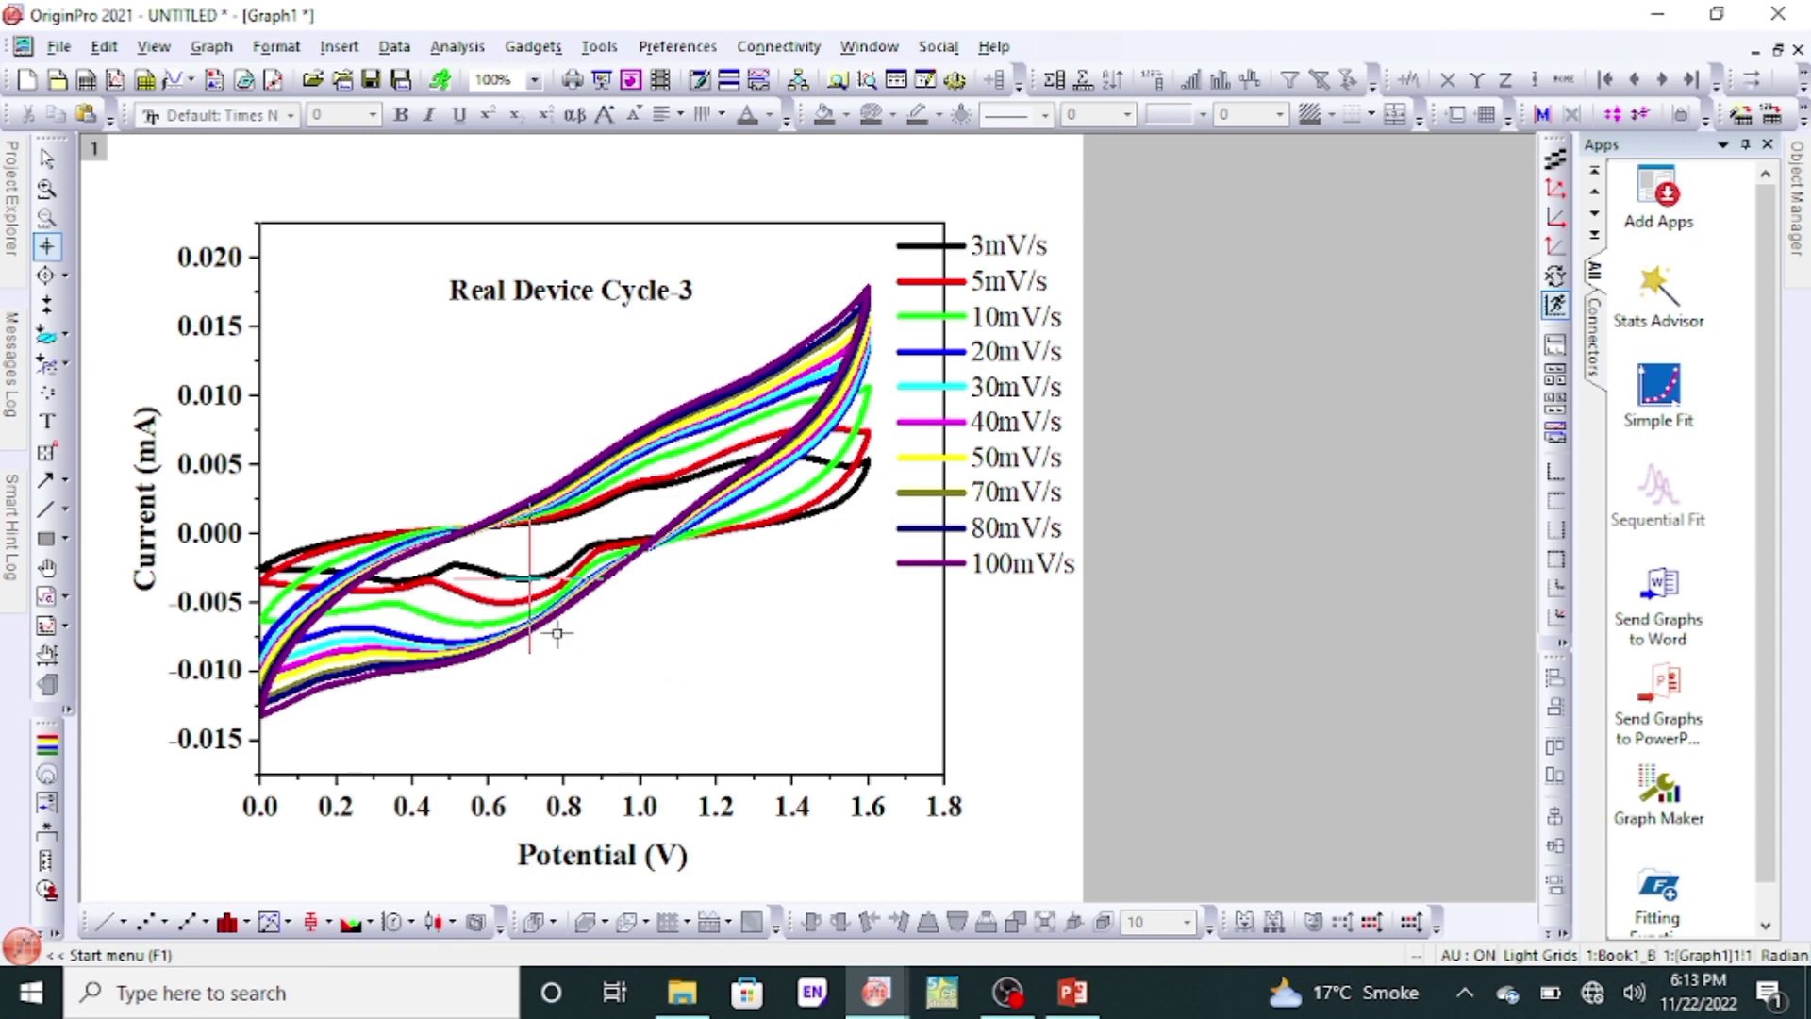
Switch to Book1 and enter scan rates 3 and 5 in cells A1–A2.
mouse_move(875, 992)
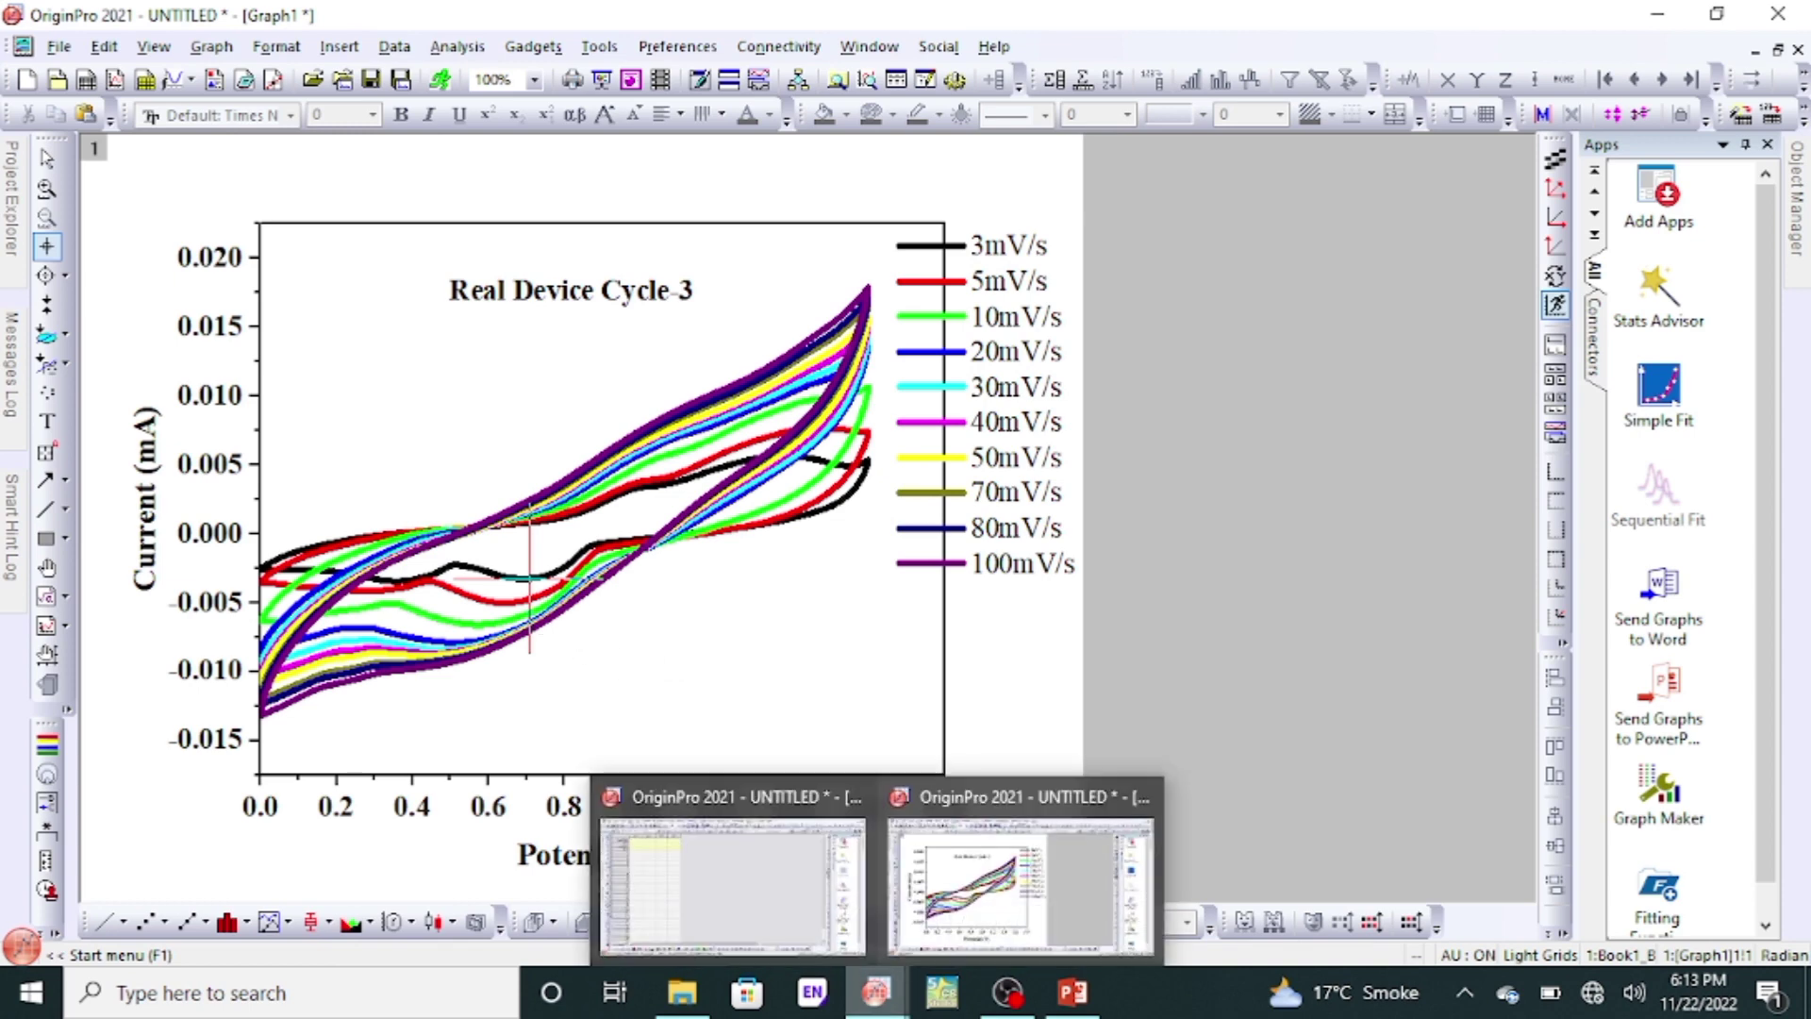
left_click(783, 881)
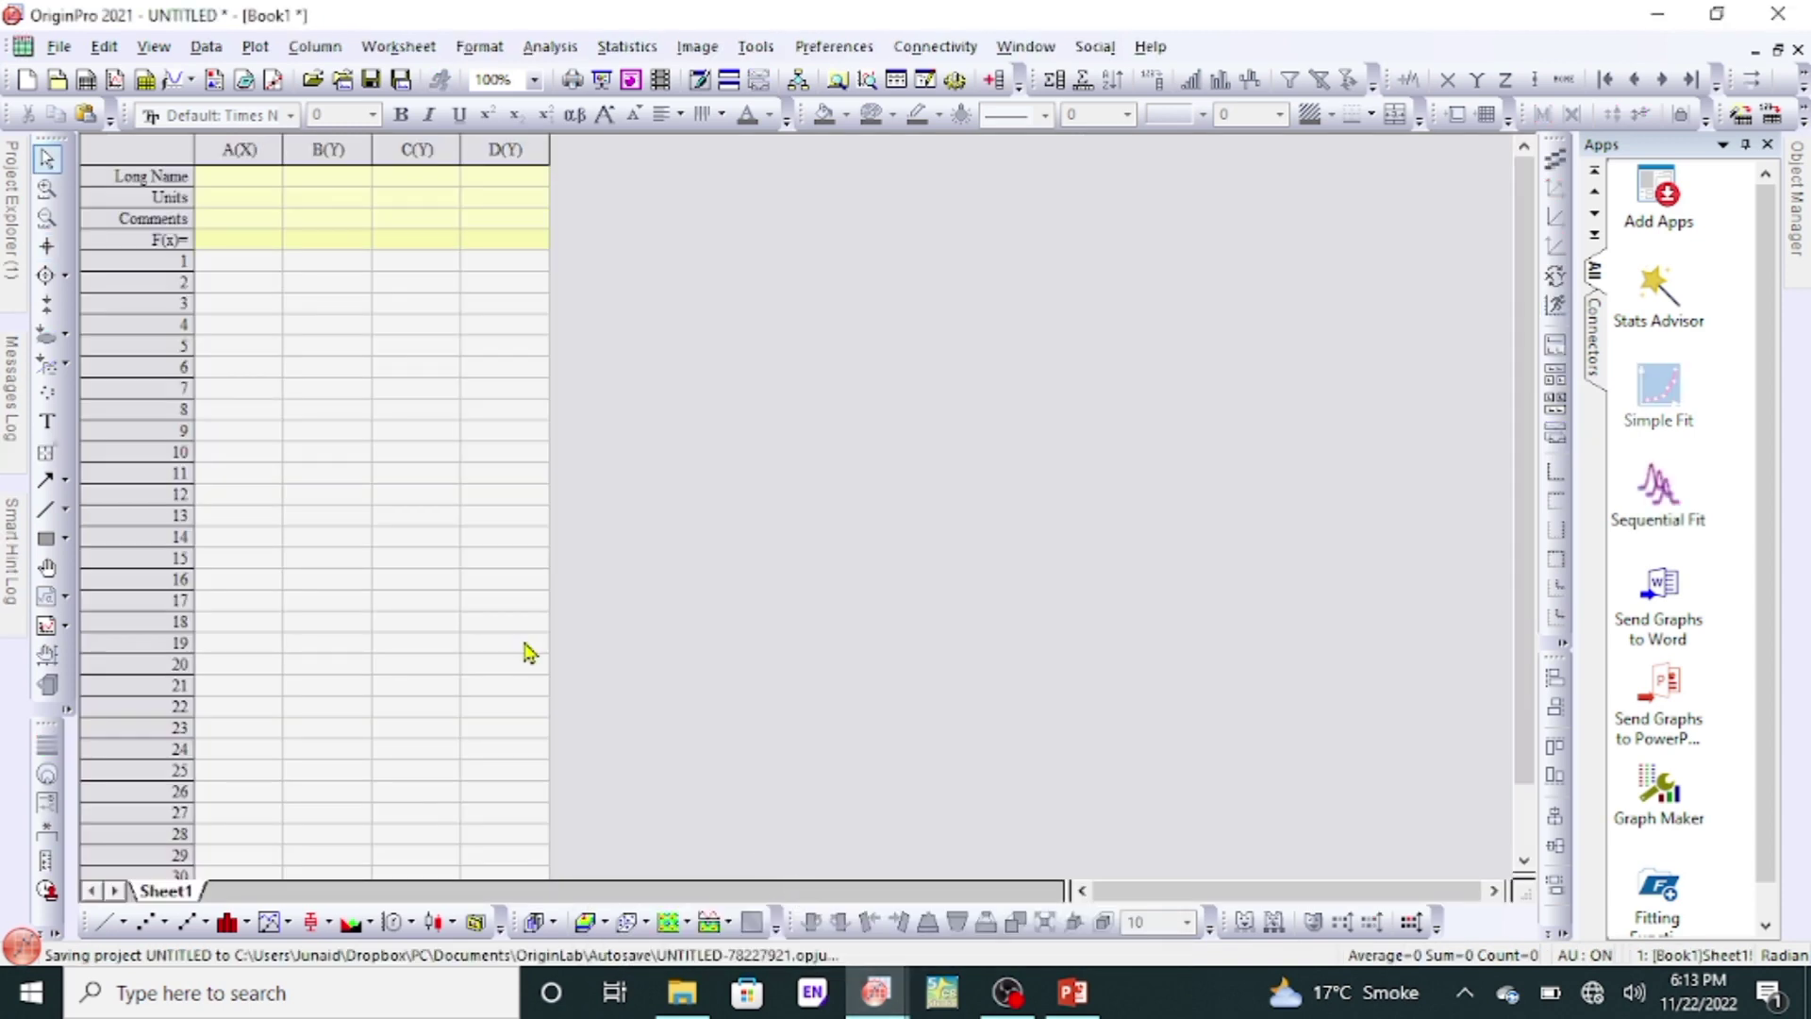
left_click(233, 269)
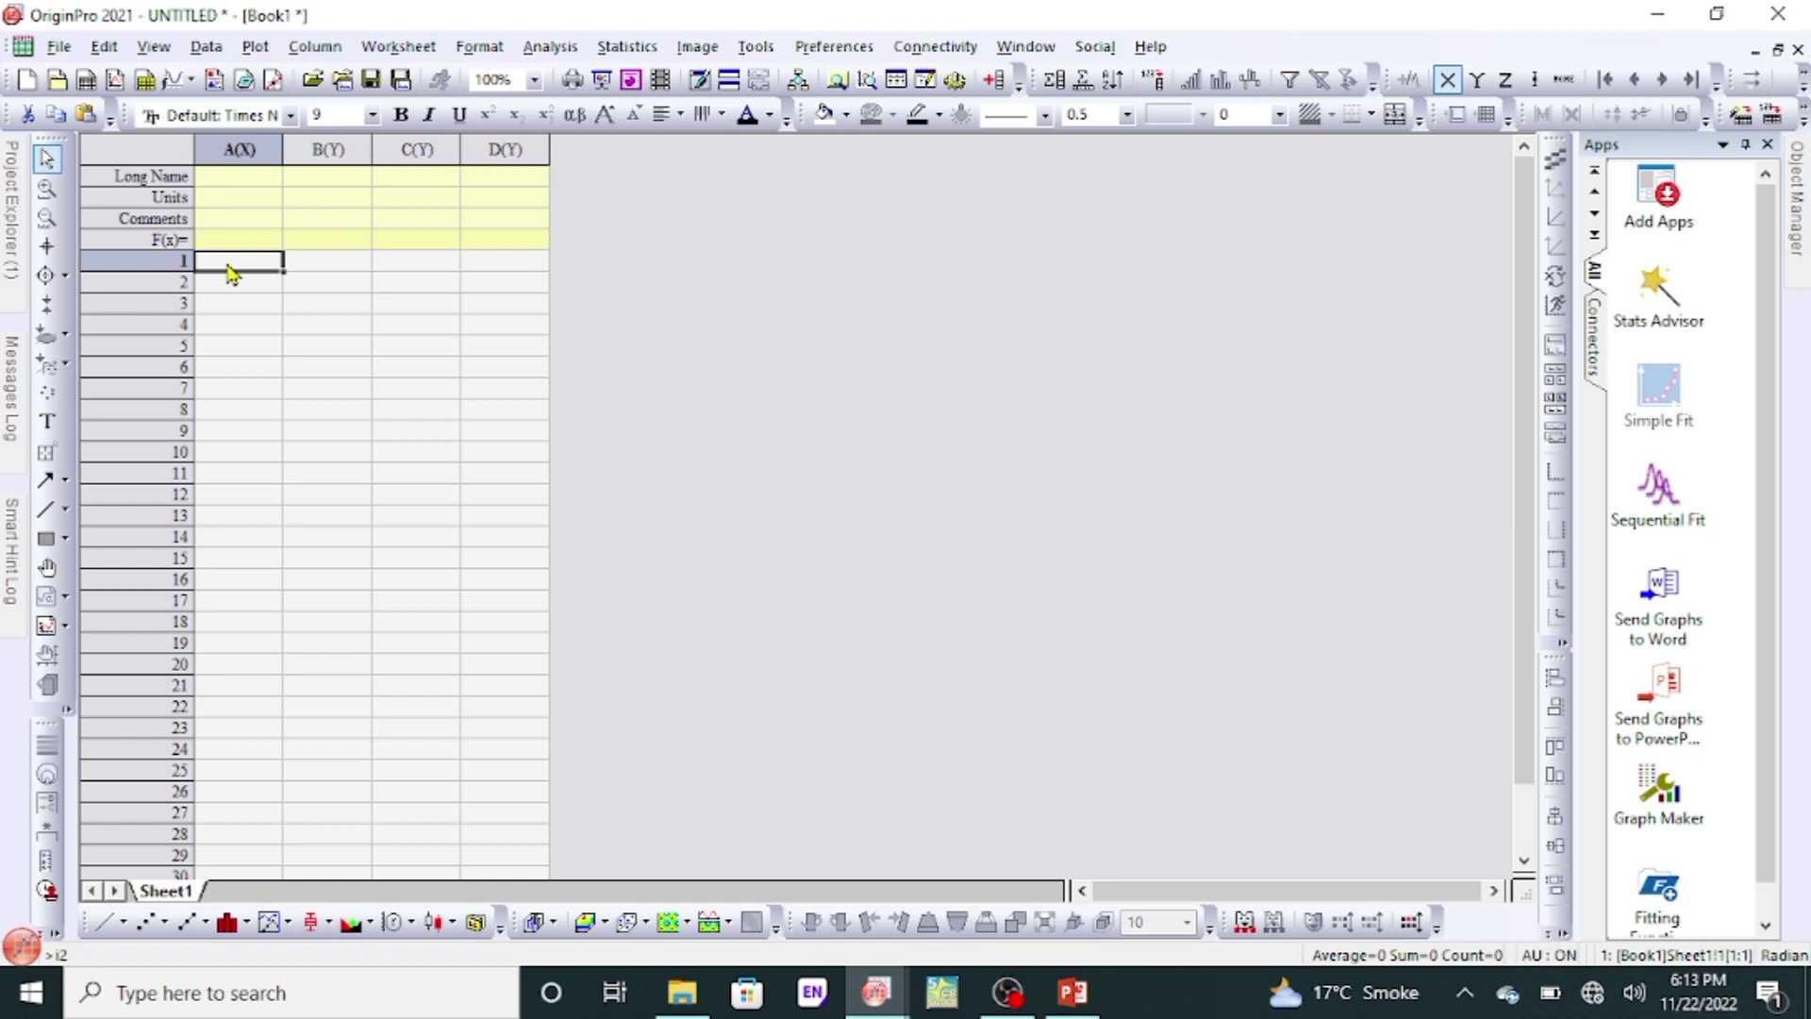
left_click(243, 269)
type("3")
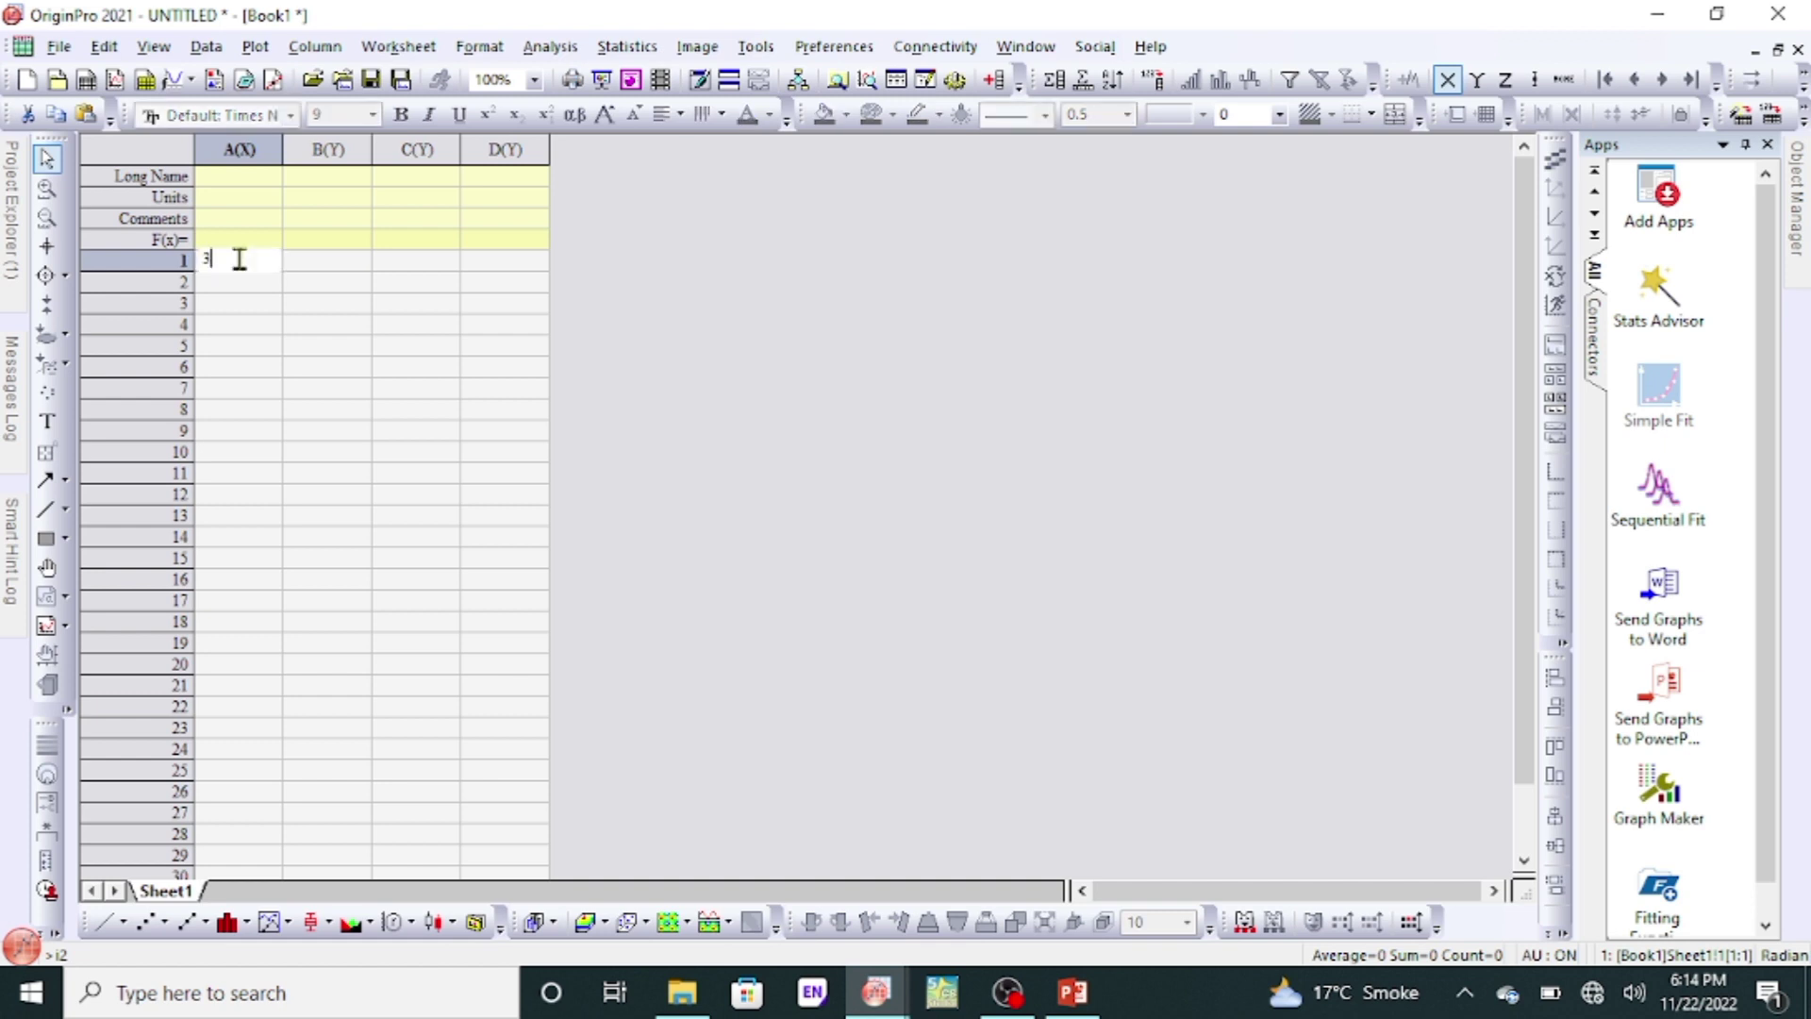
left_click(242, 293)
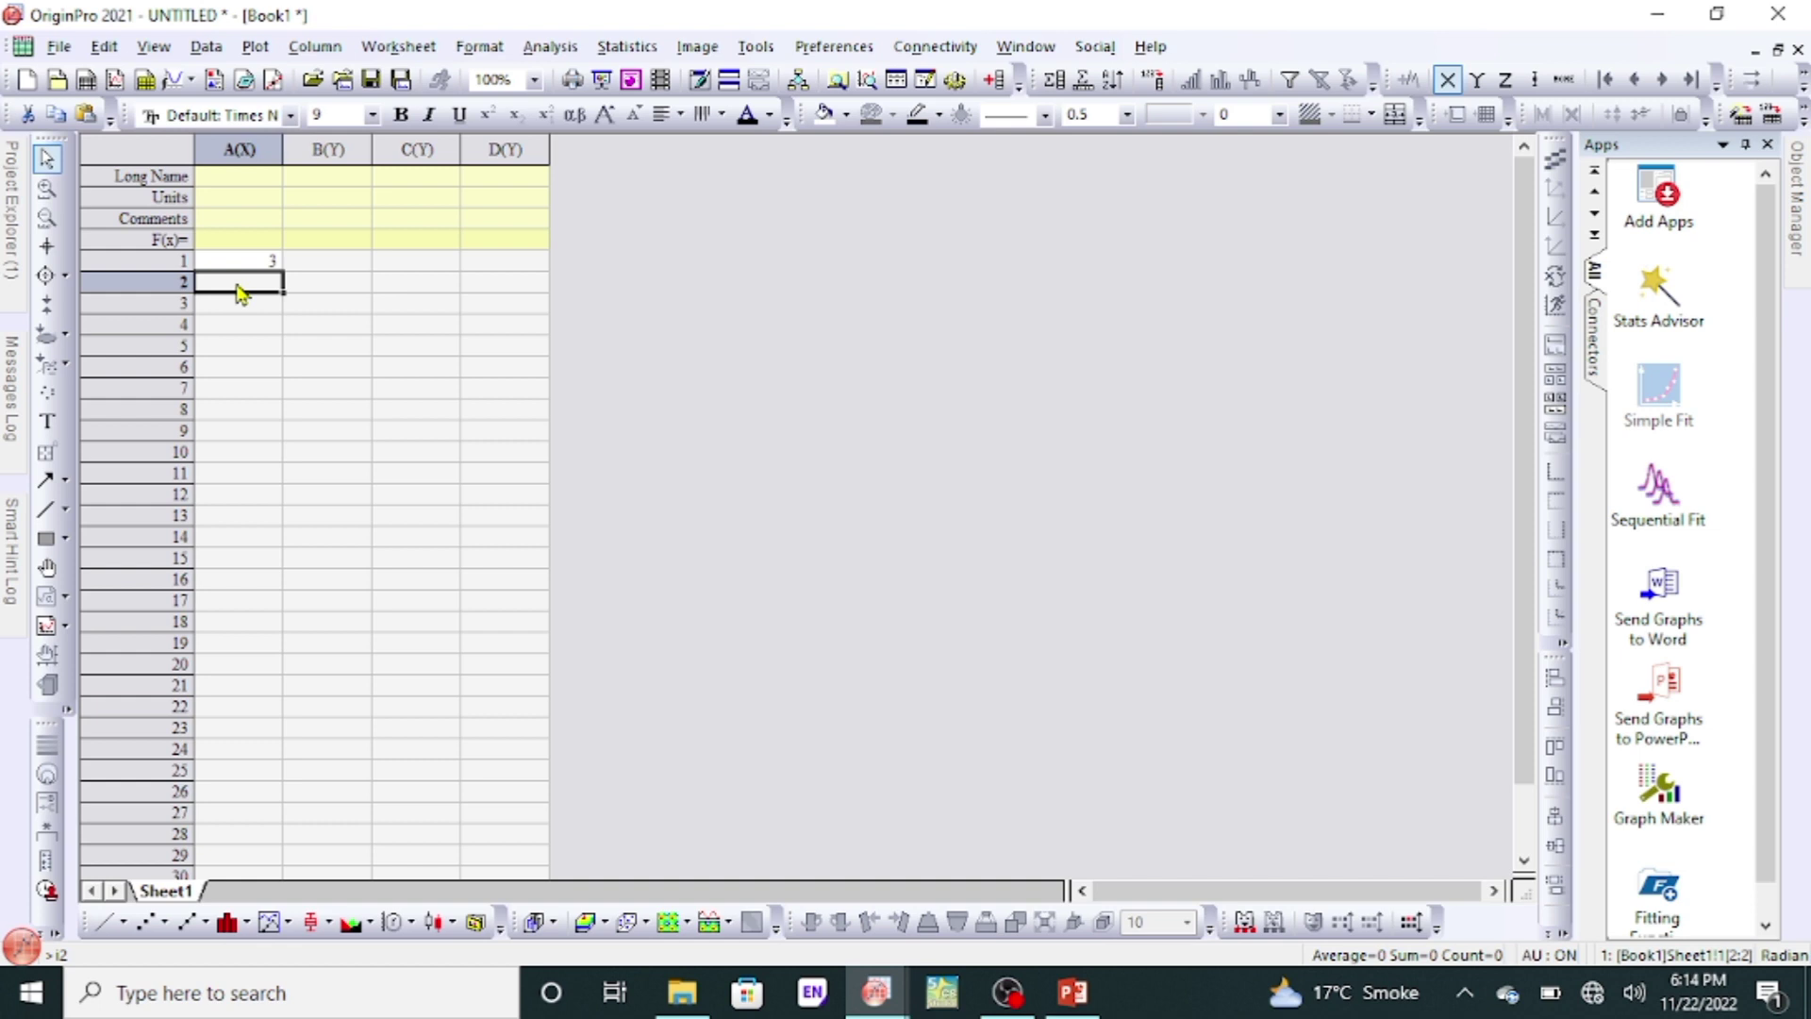
type("5")
left_click(237, 317)
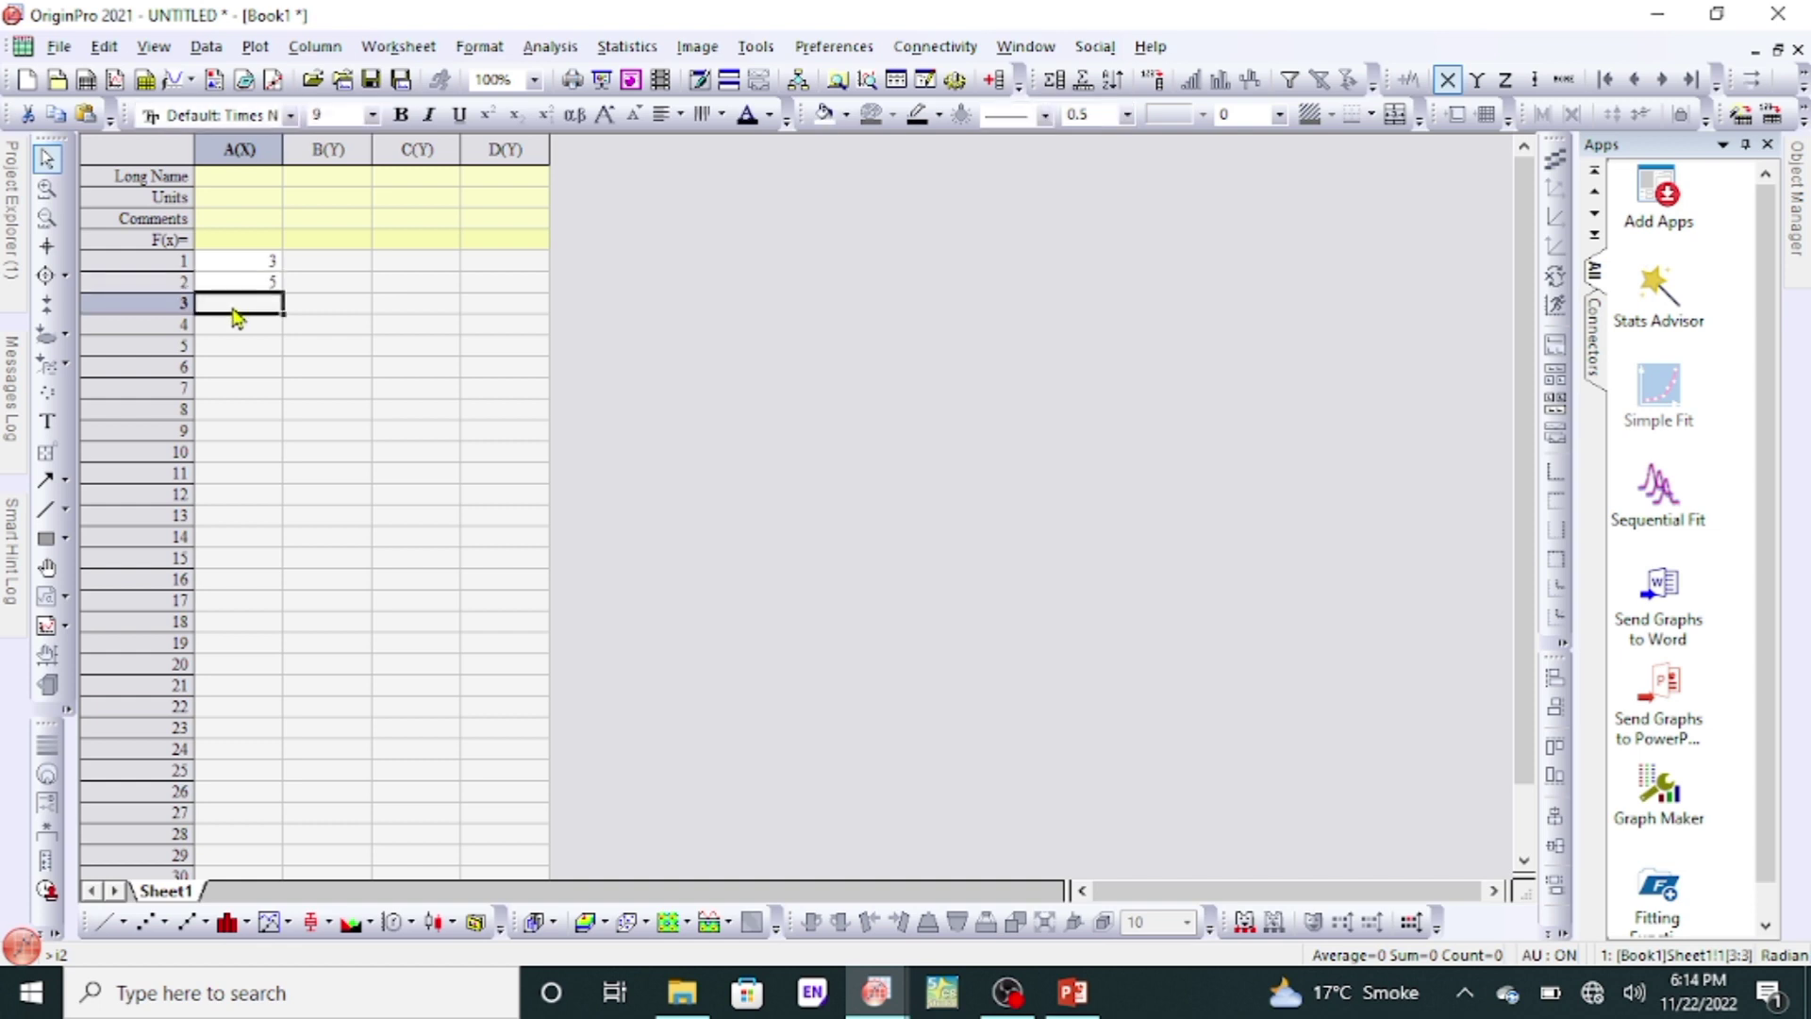
Enter scan rates 10, 20, 30 and 40 in cells A3–A6.
type("10")
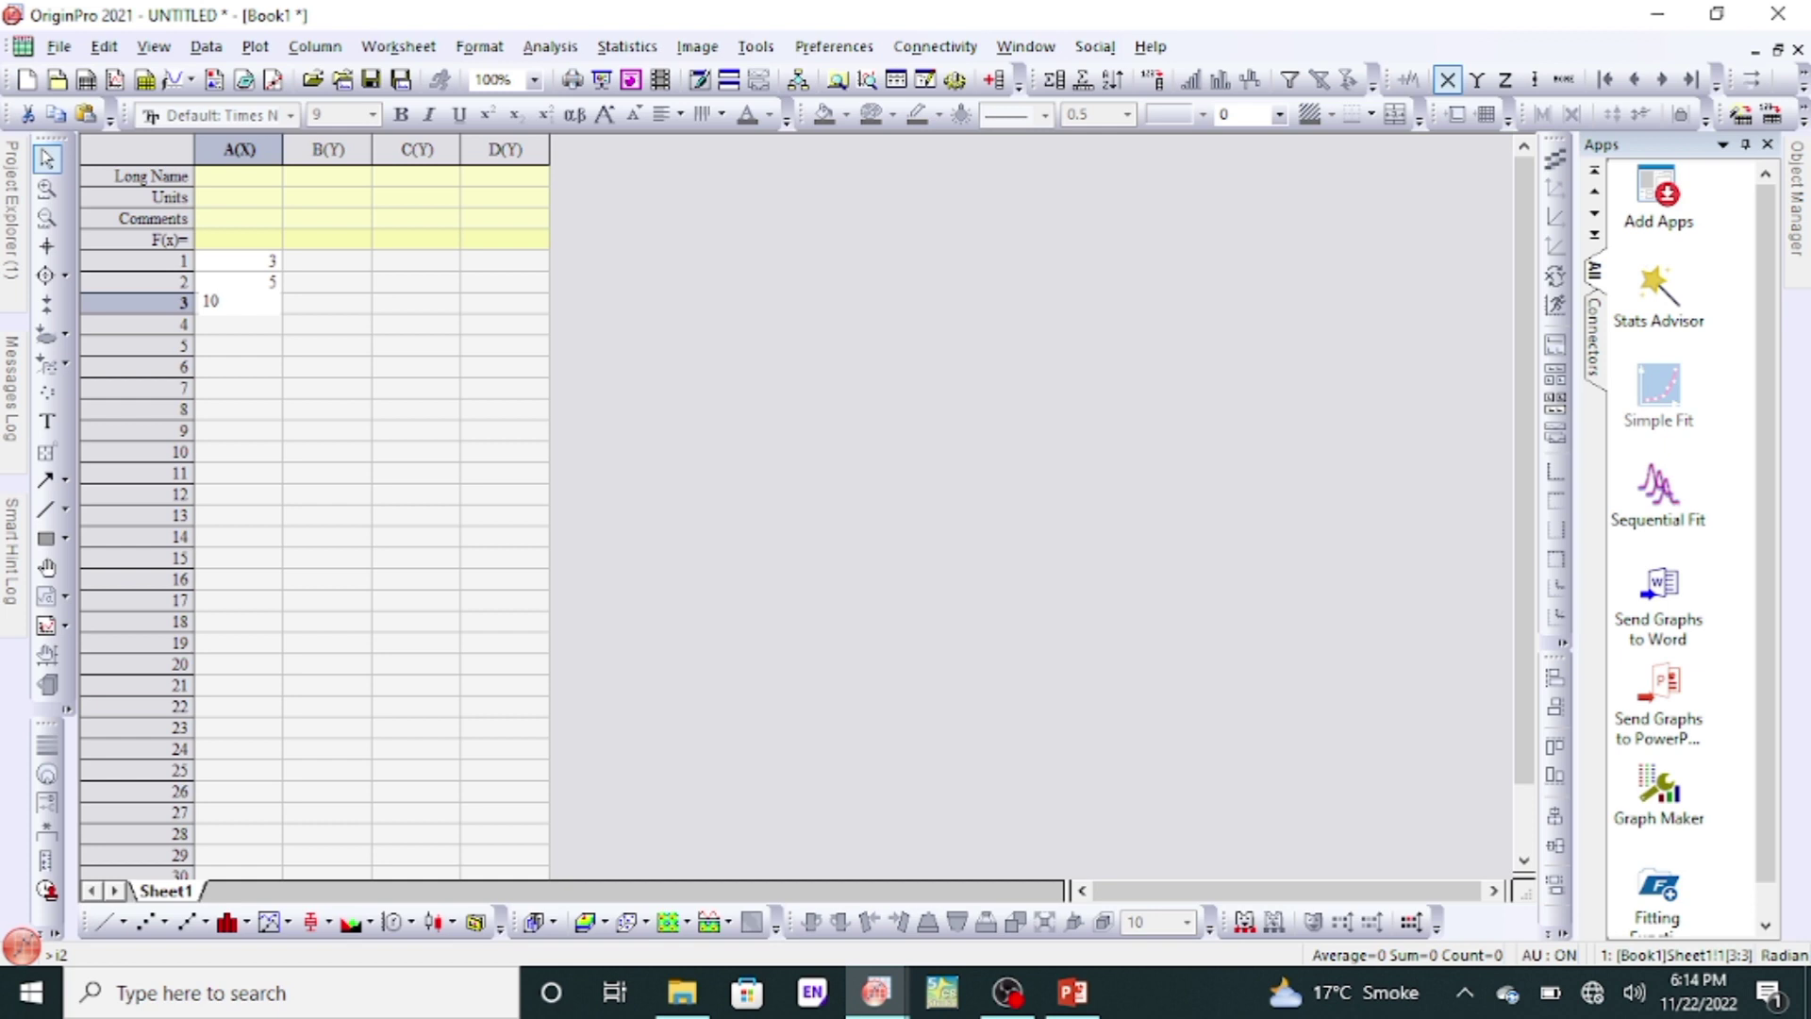
key("Return")
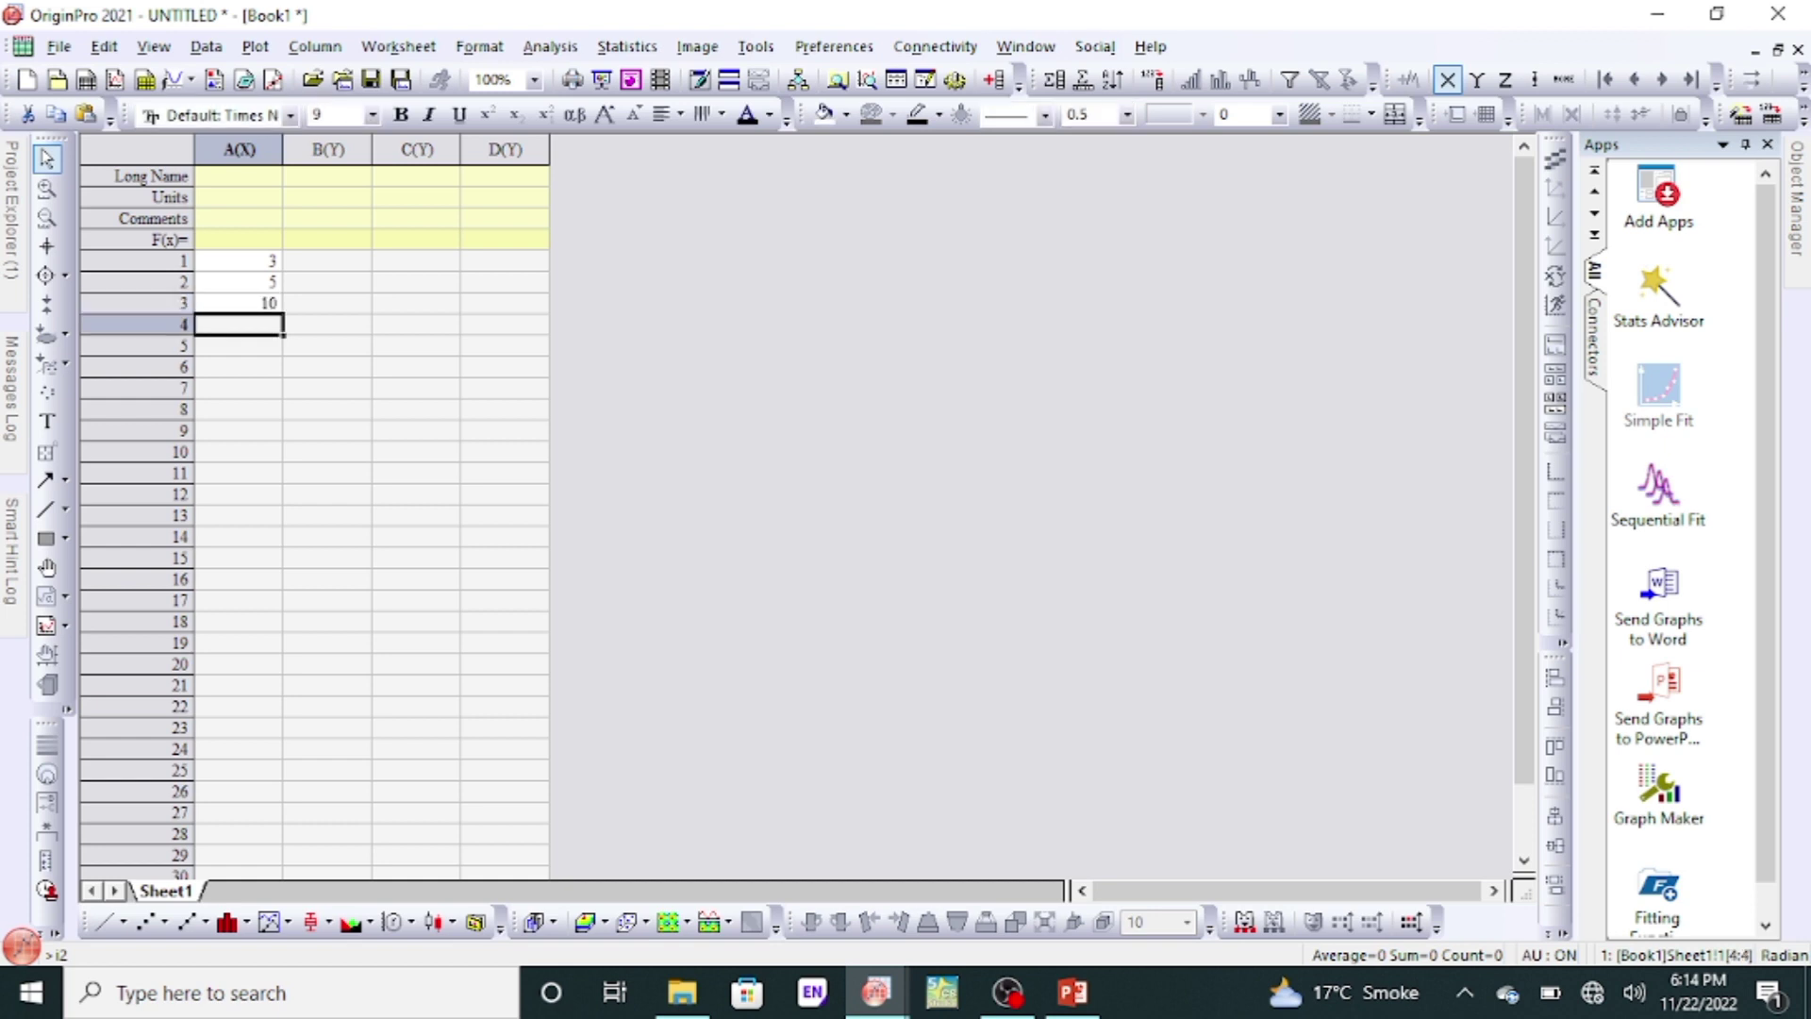
type("20")
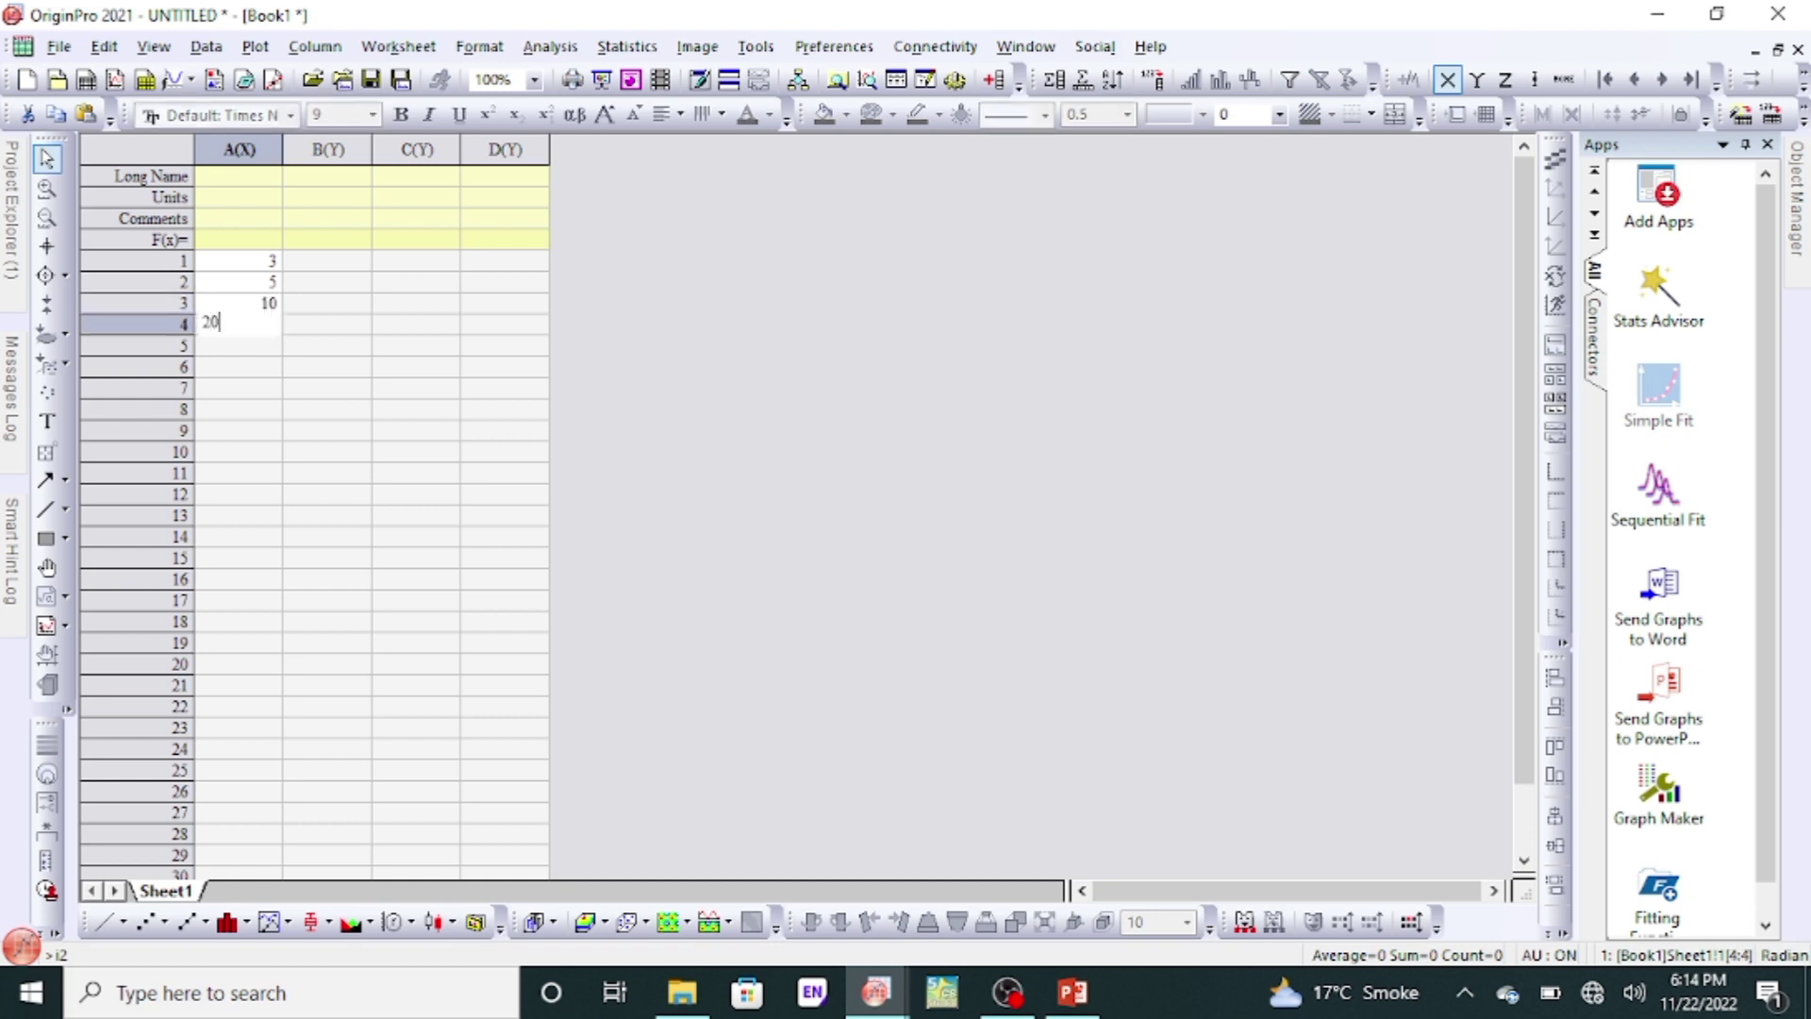
key("Return")
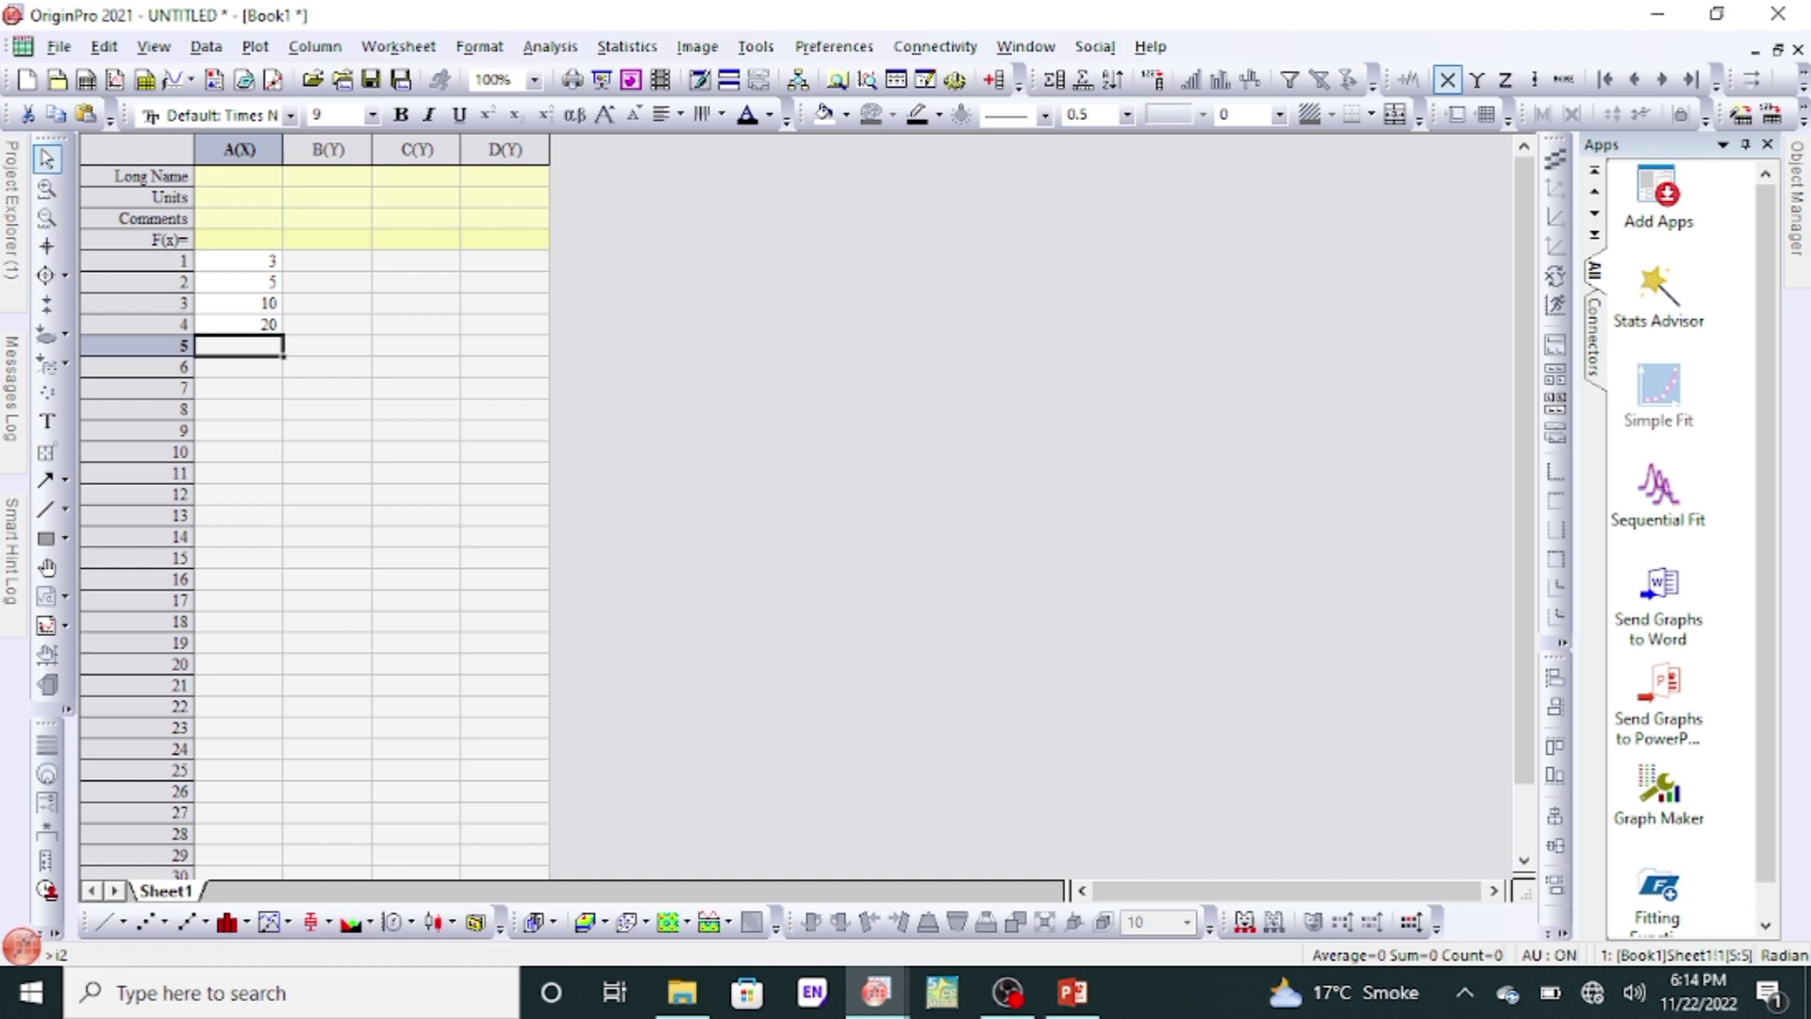
type("30")
key("Return")
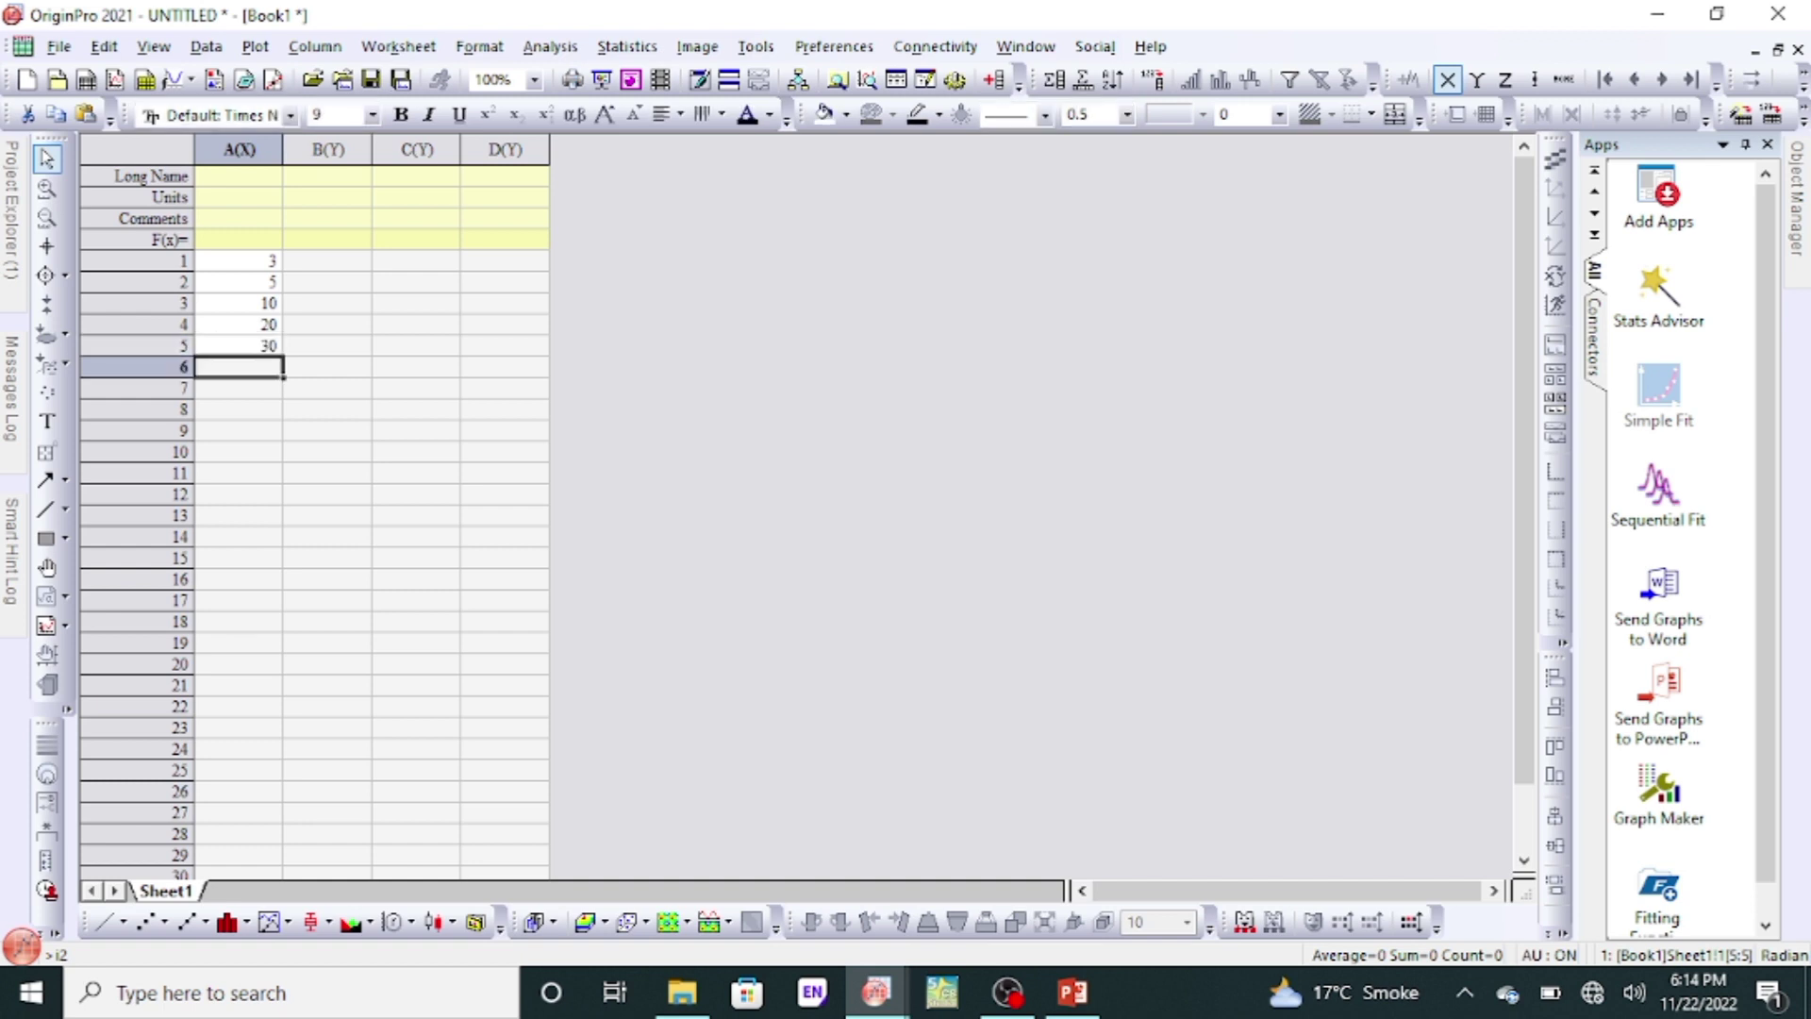
type("40")
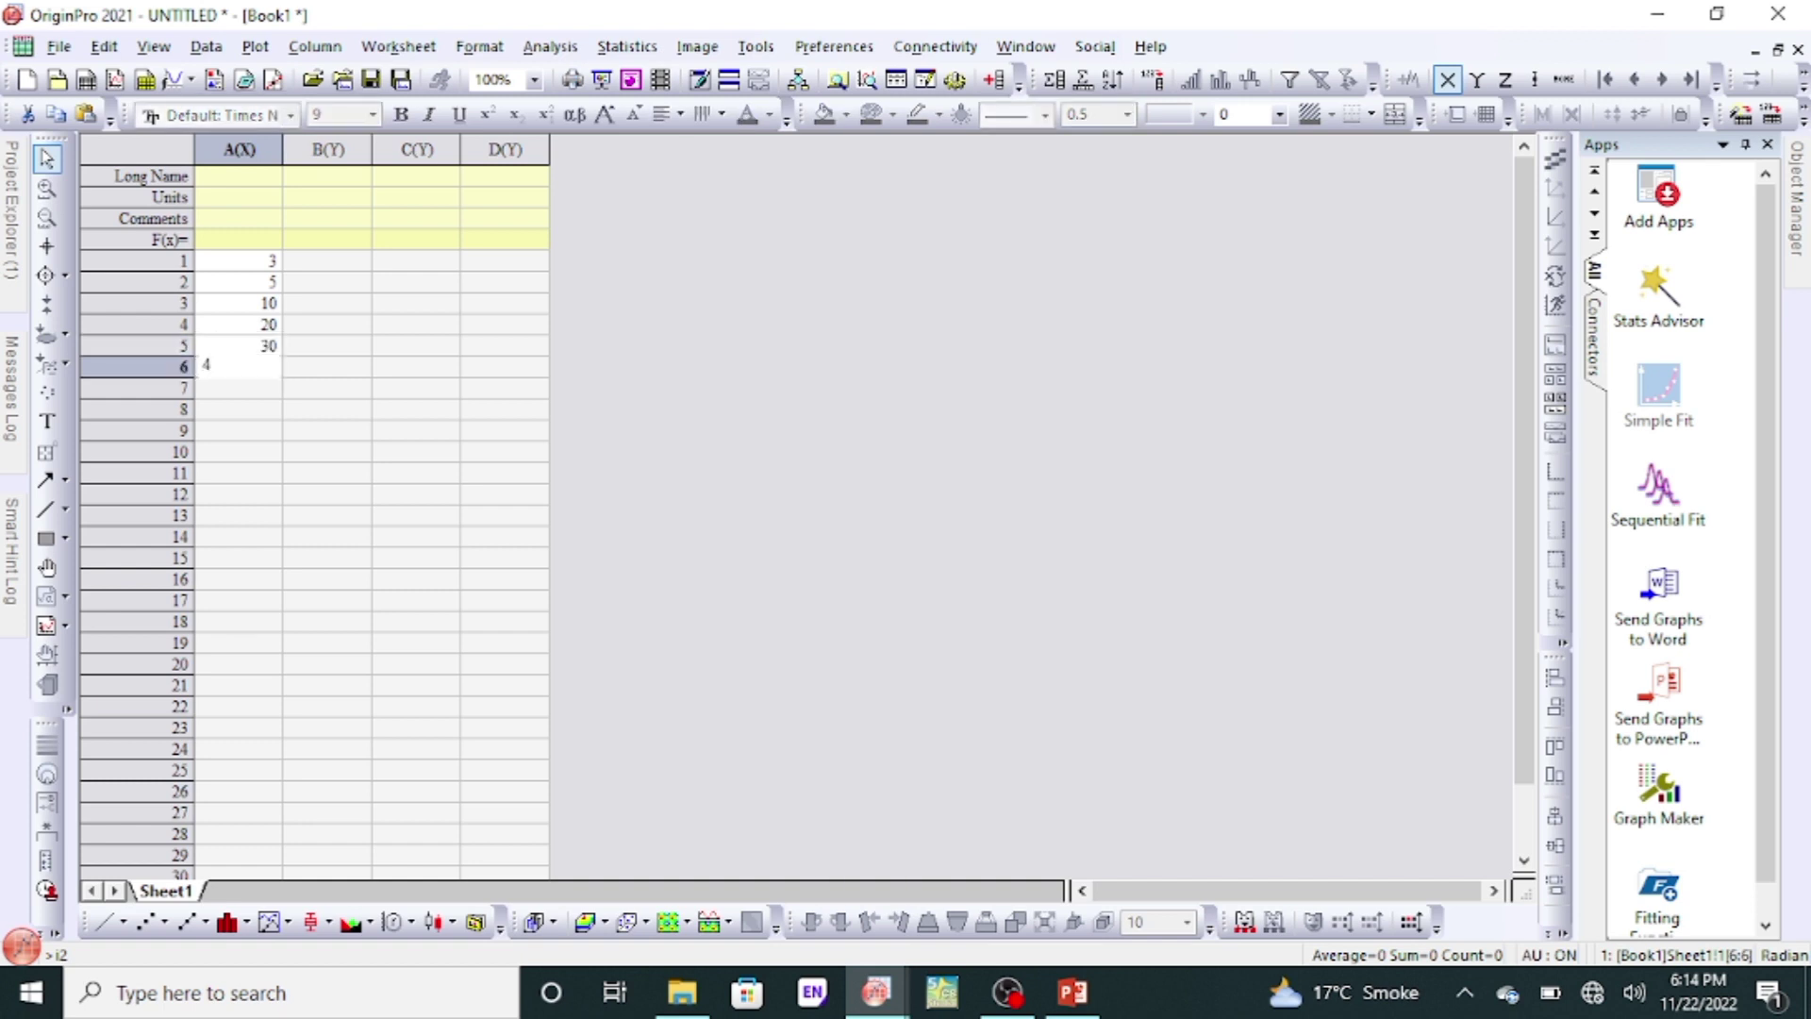
left_click(339, 271)
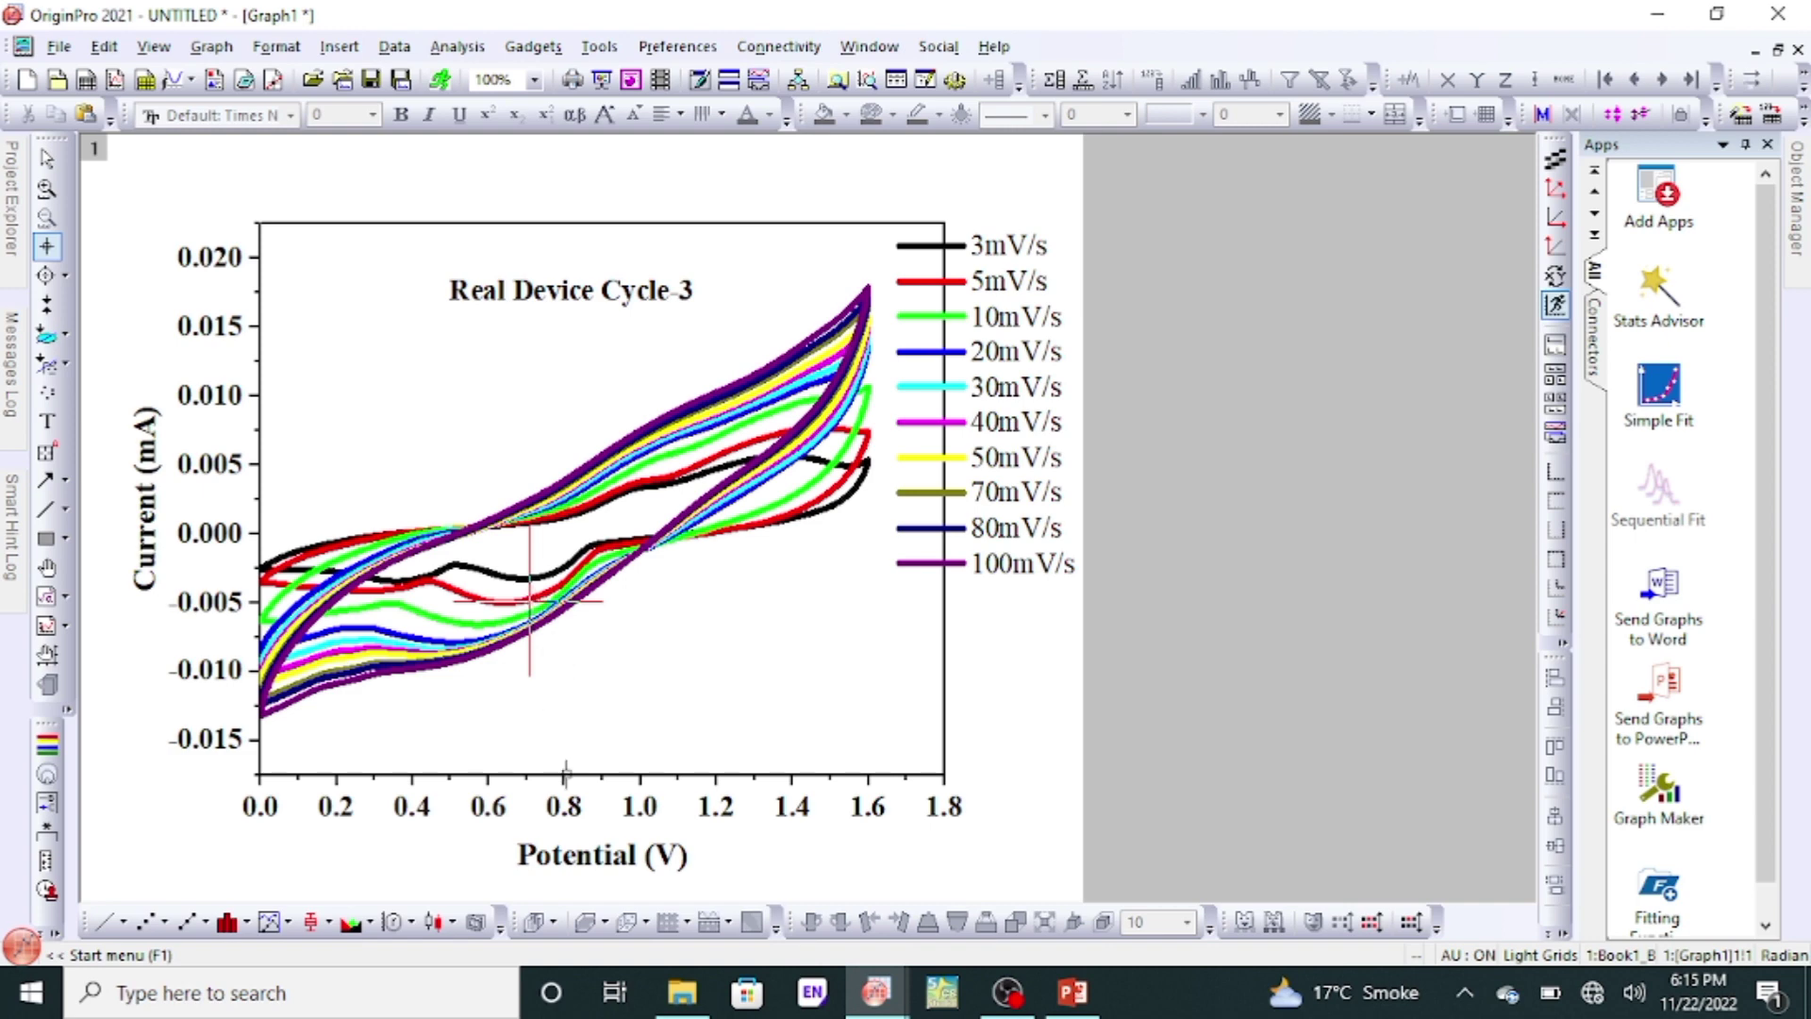
Back in Book1, give column B the comment 'Potential'.
key("ctrl+Tab")
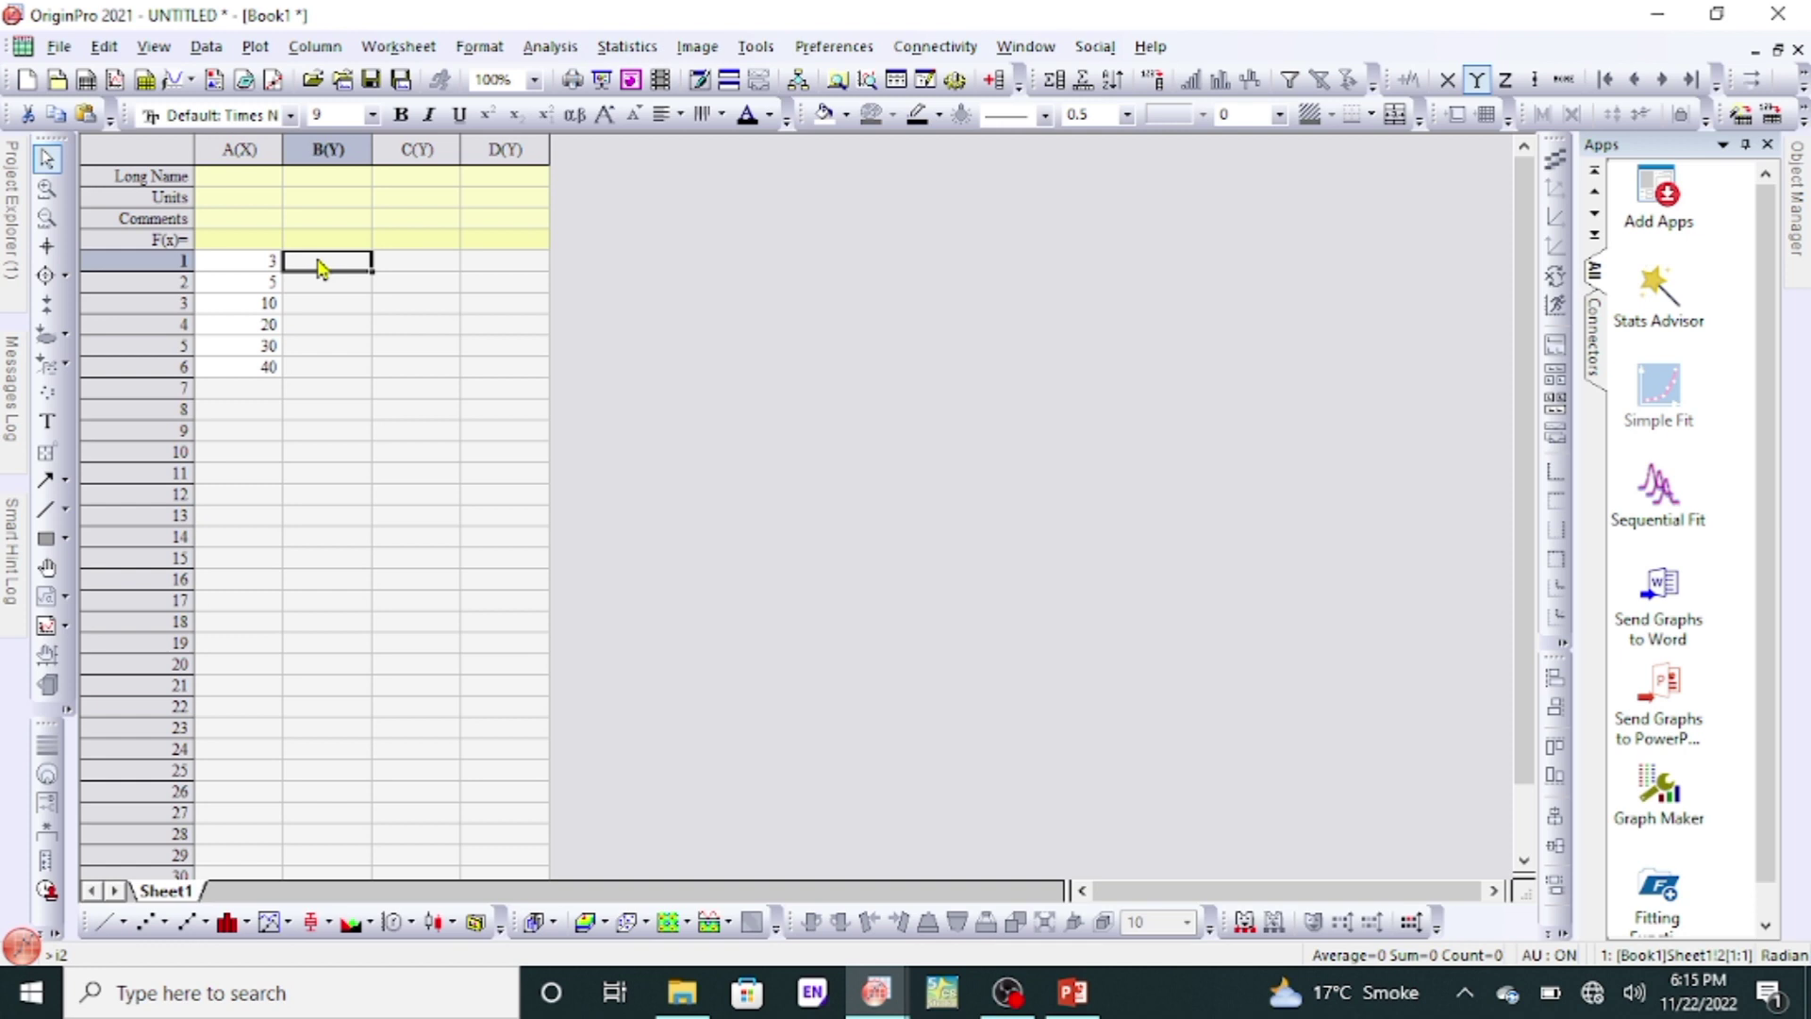
key("Up")
key("Up")
type("Potential")
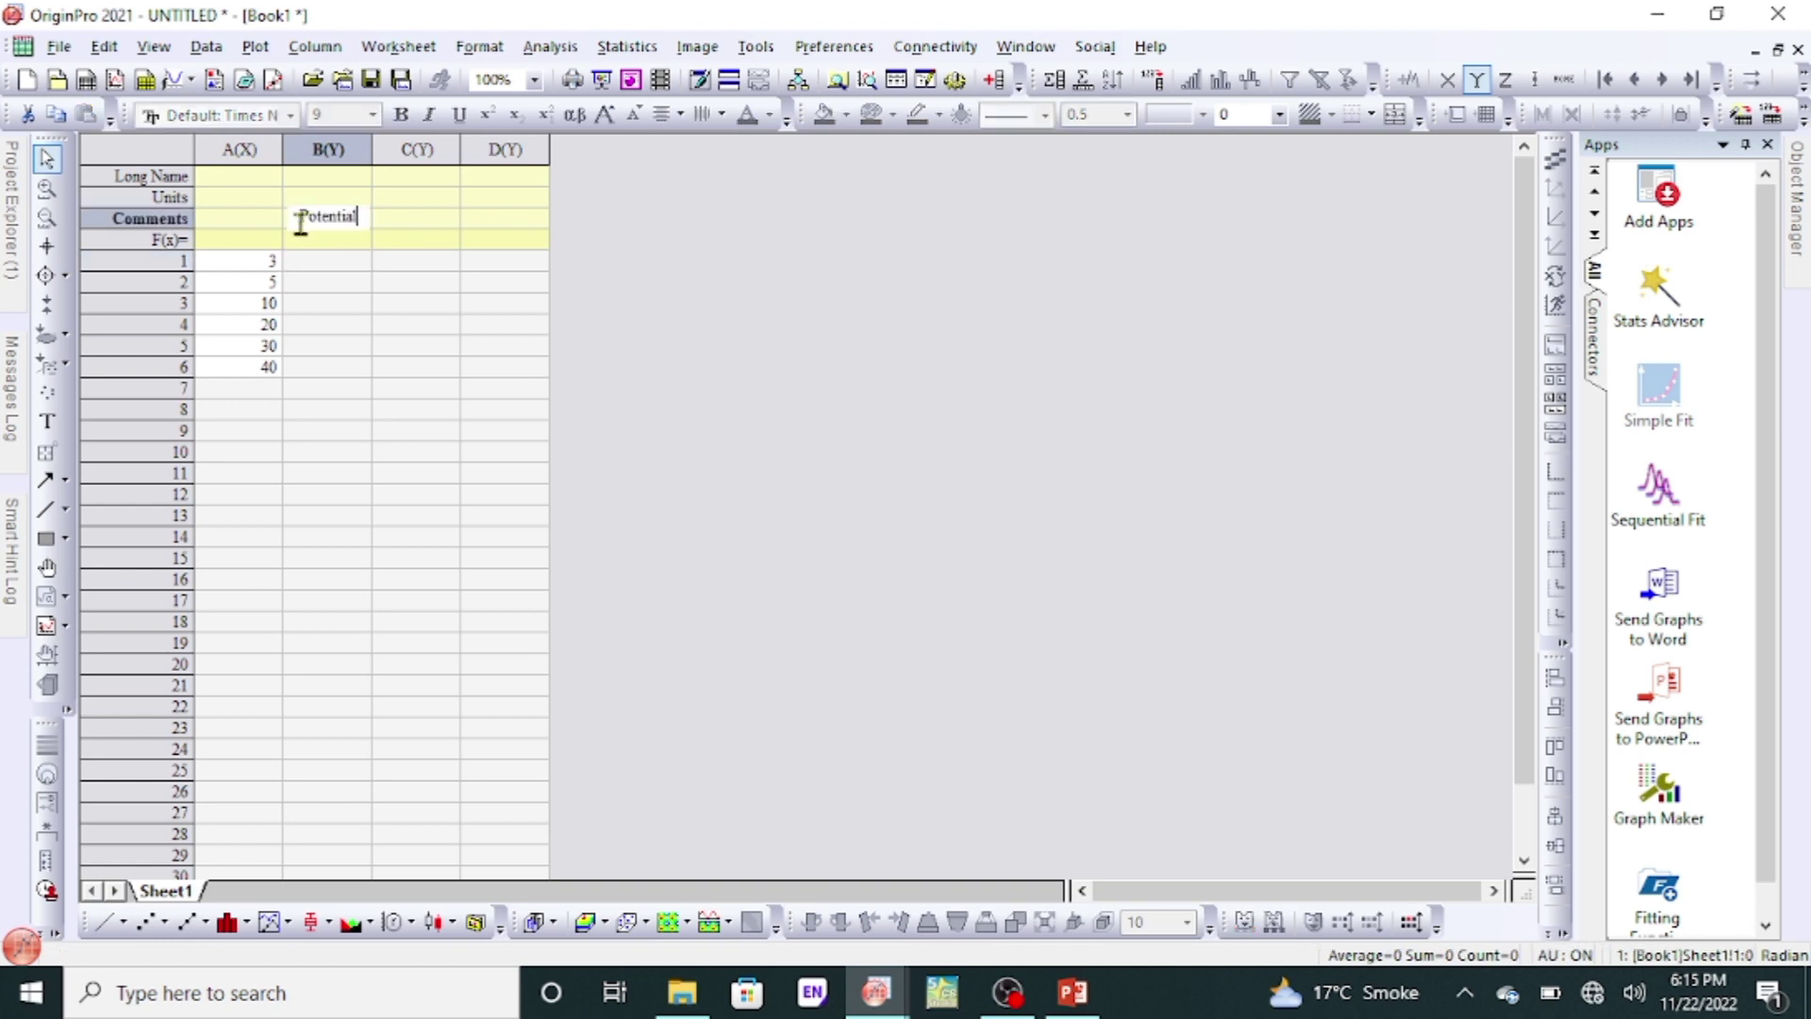
left_click(330, 270)
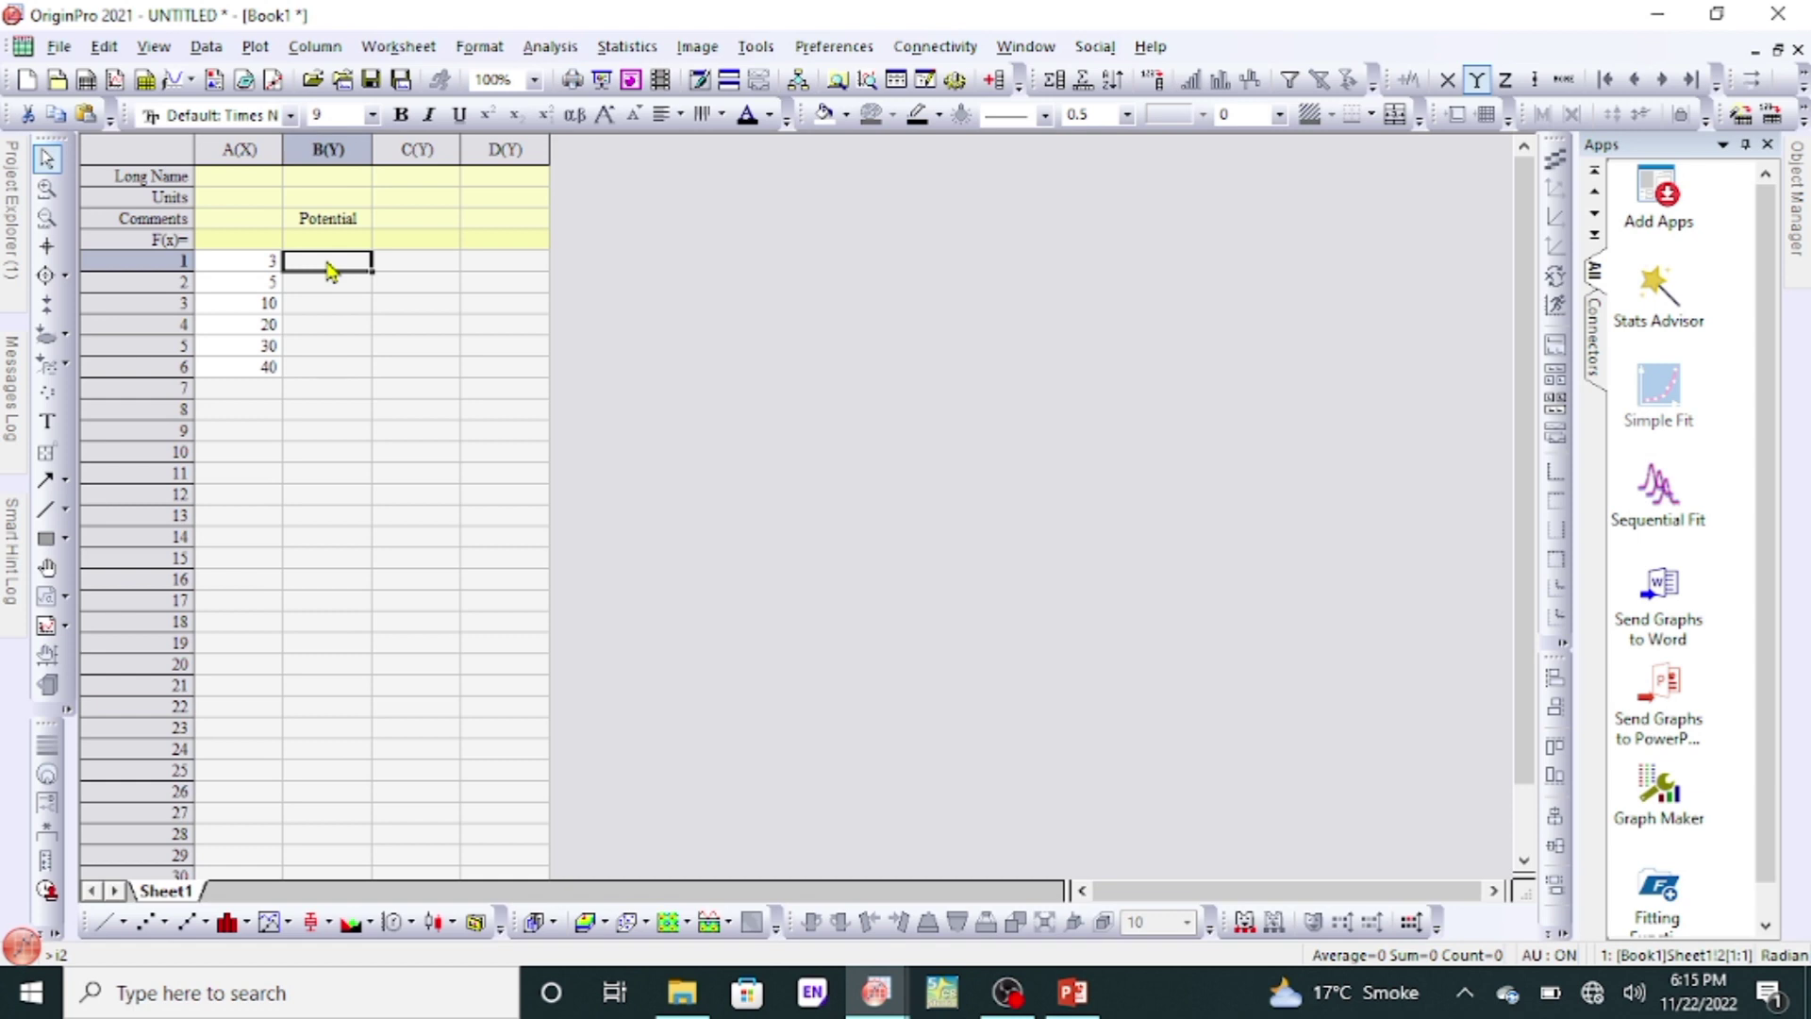
Enter peak values 0.0036, 0.0047, 0.0059, 0.0061, 0.0065 and 0.0068 in B1–B6.
type("0")
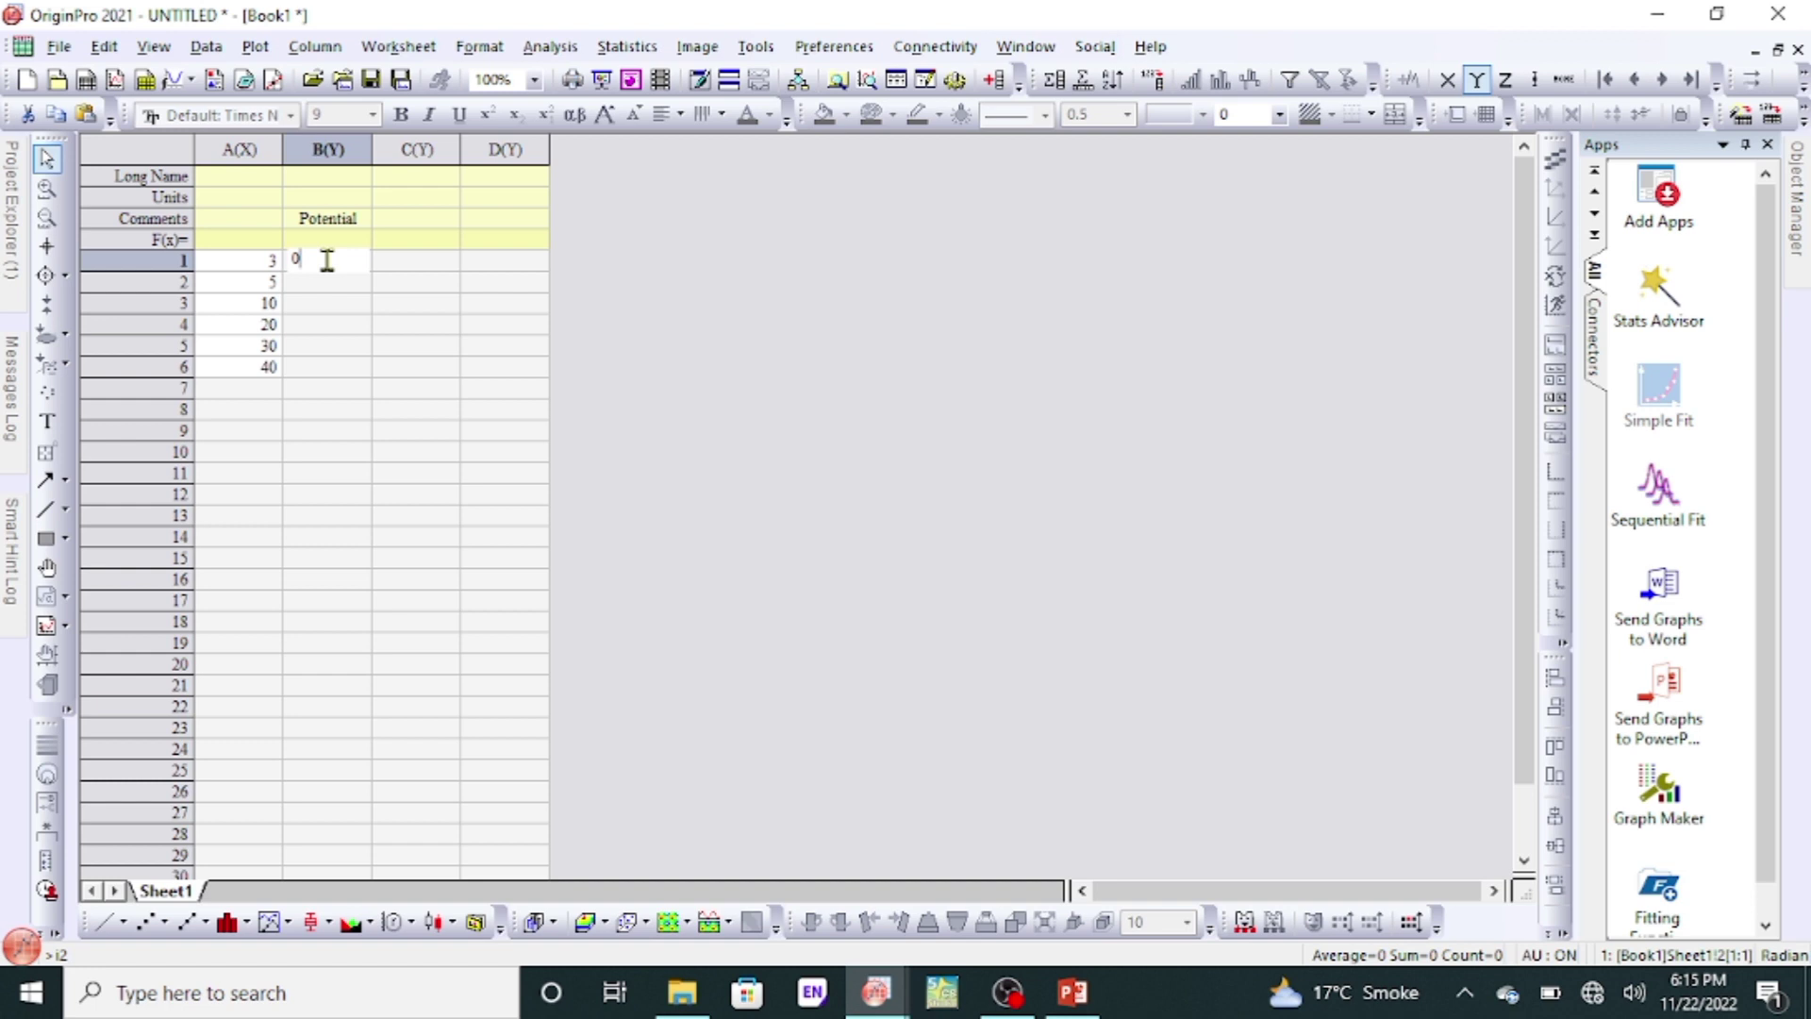
type(".0036")
key("Return")
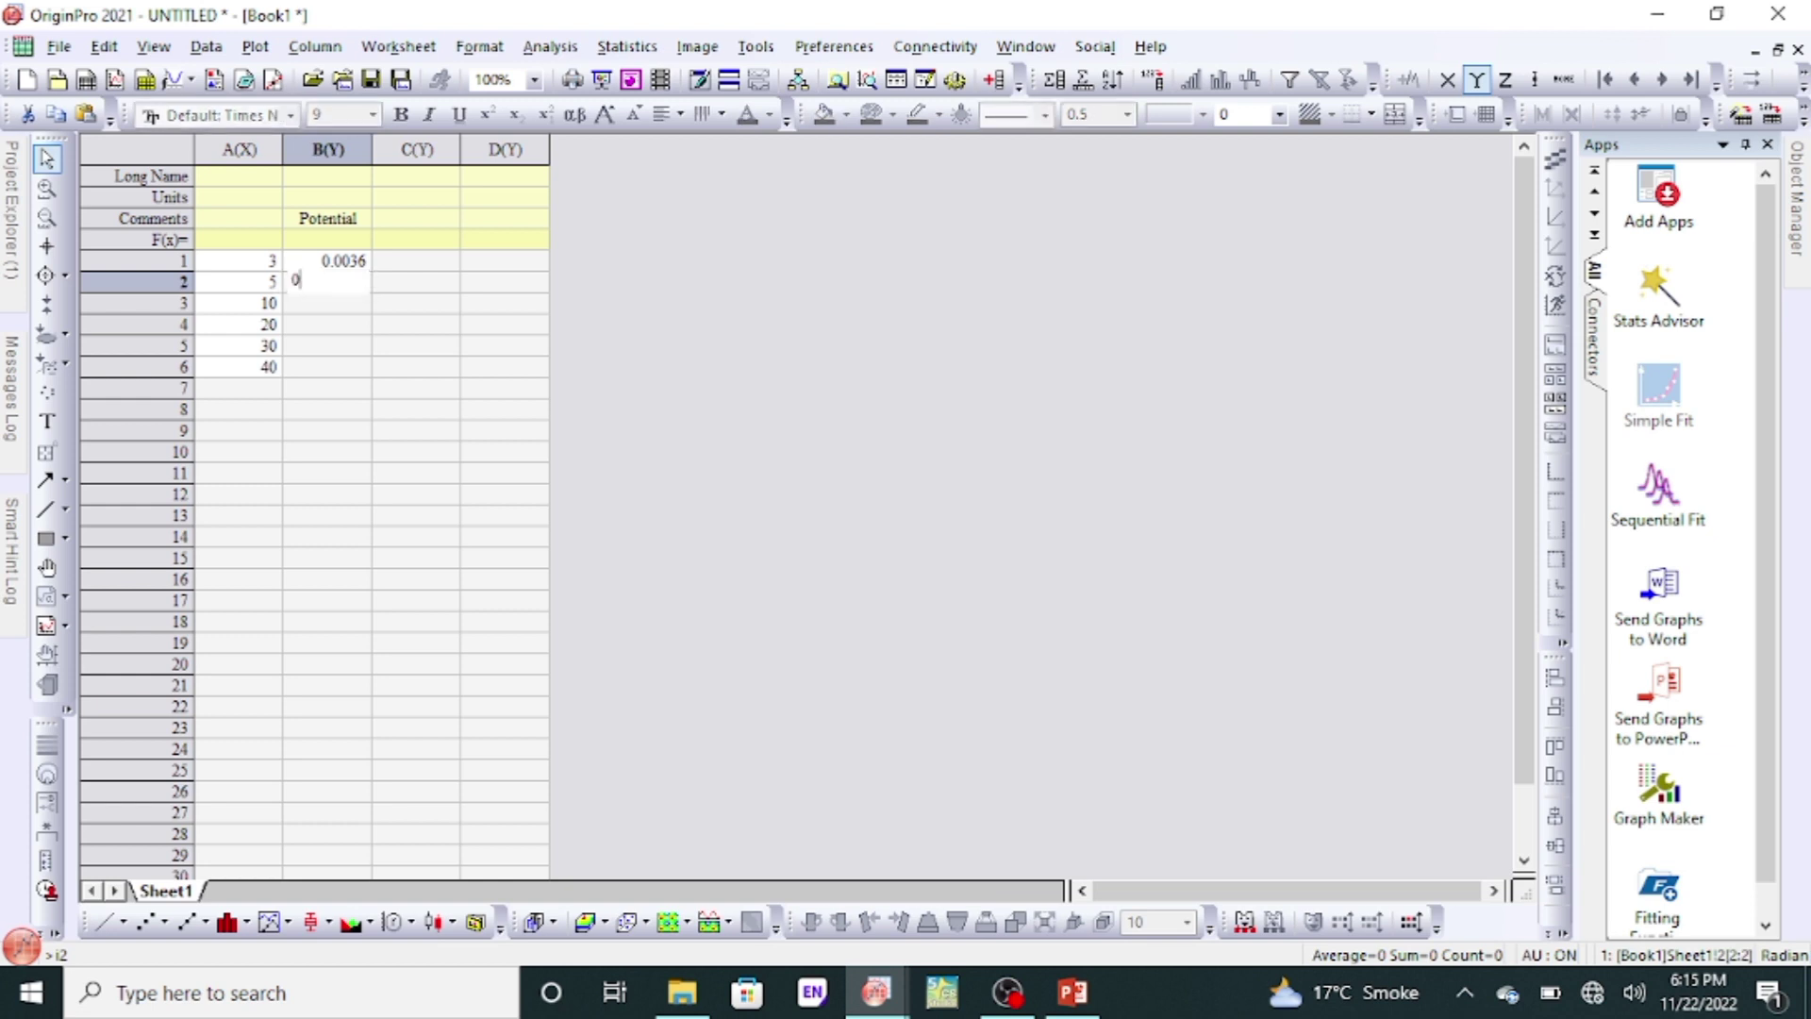
type("0047")
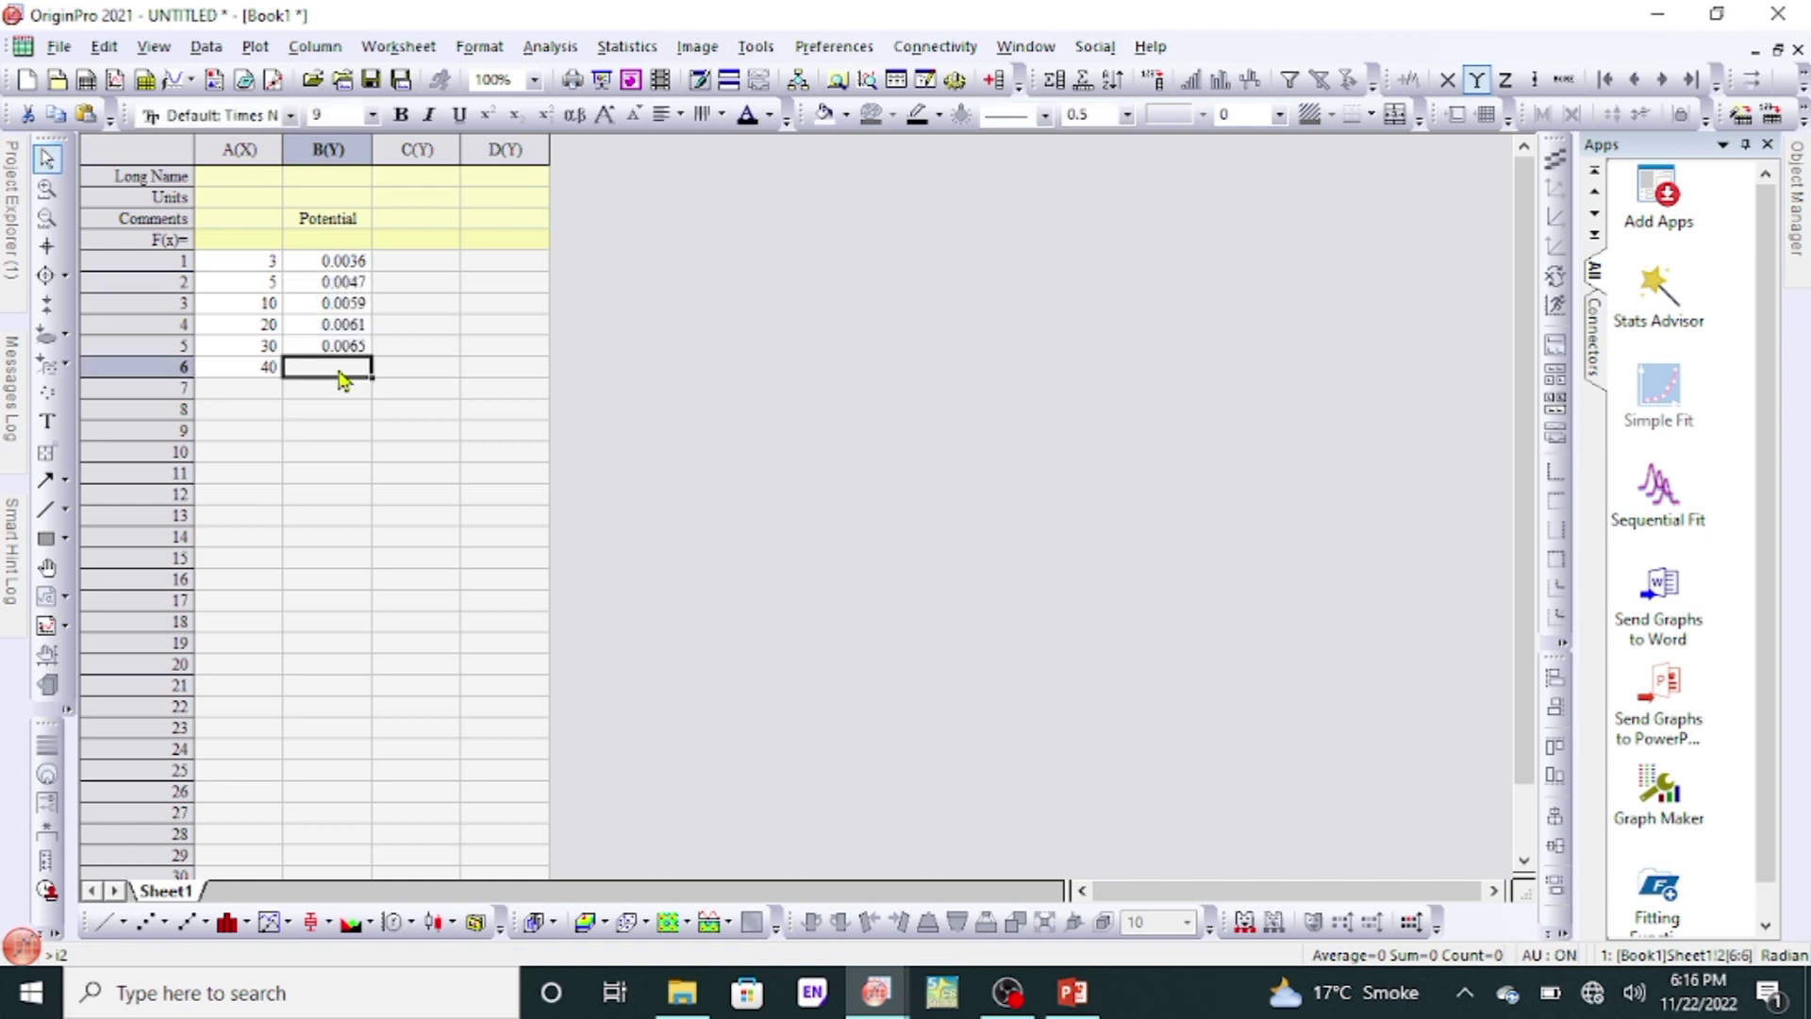
type("0.0068")
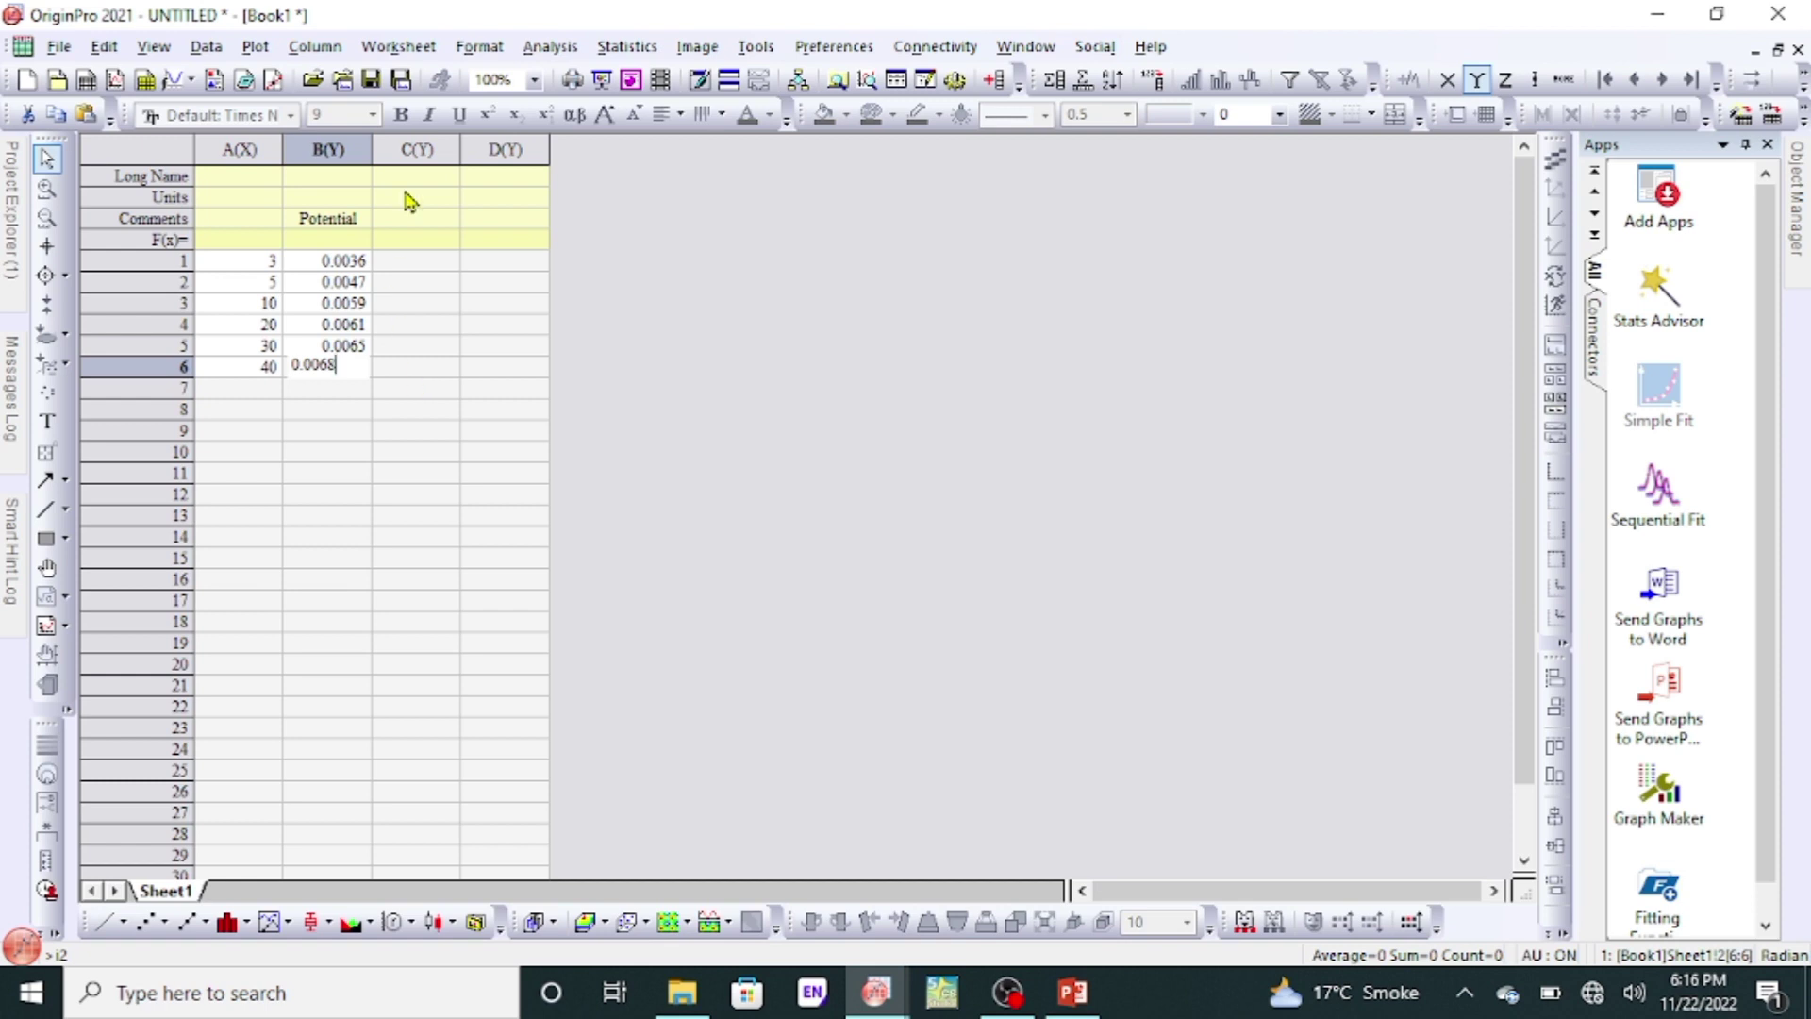
left_click(415, 149)
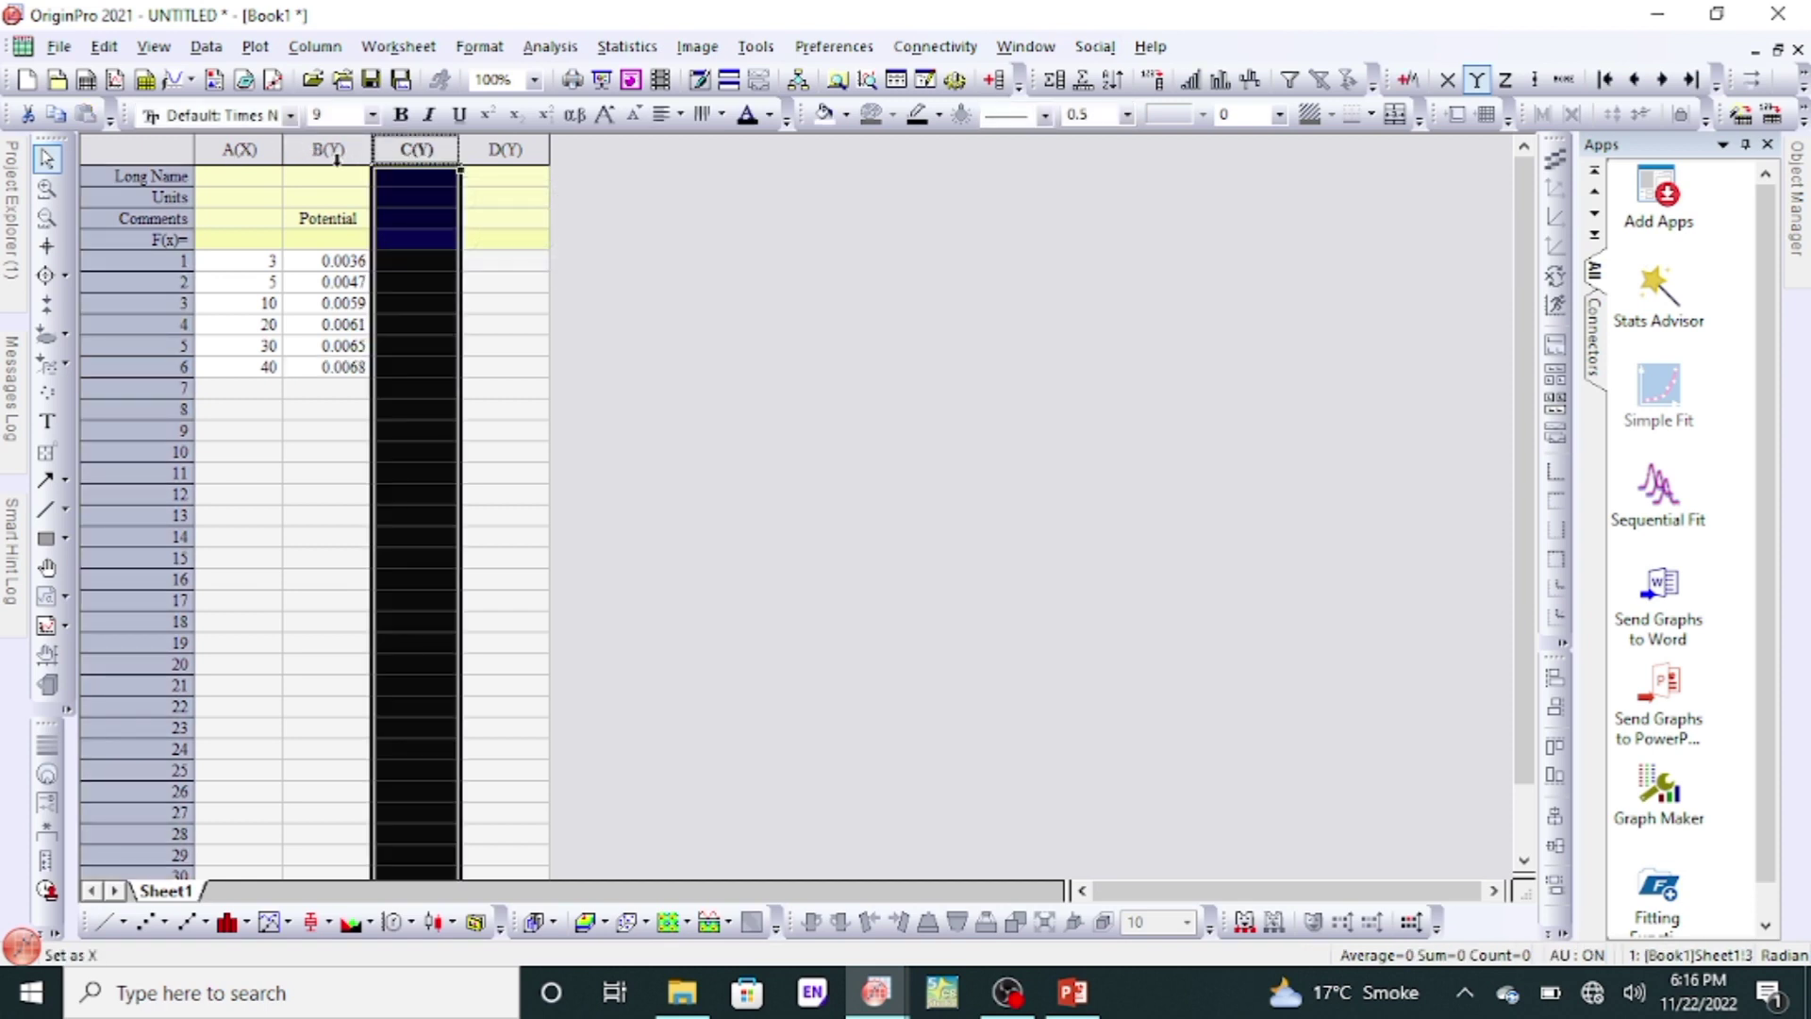
Close Column Properties unchanged and set column C as an X column, C(X2).
double_click(417, 149)
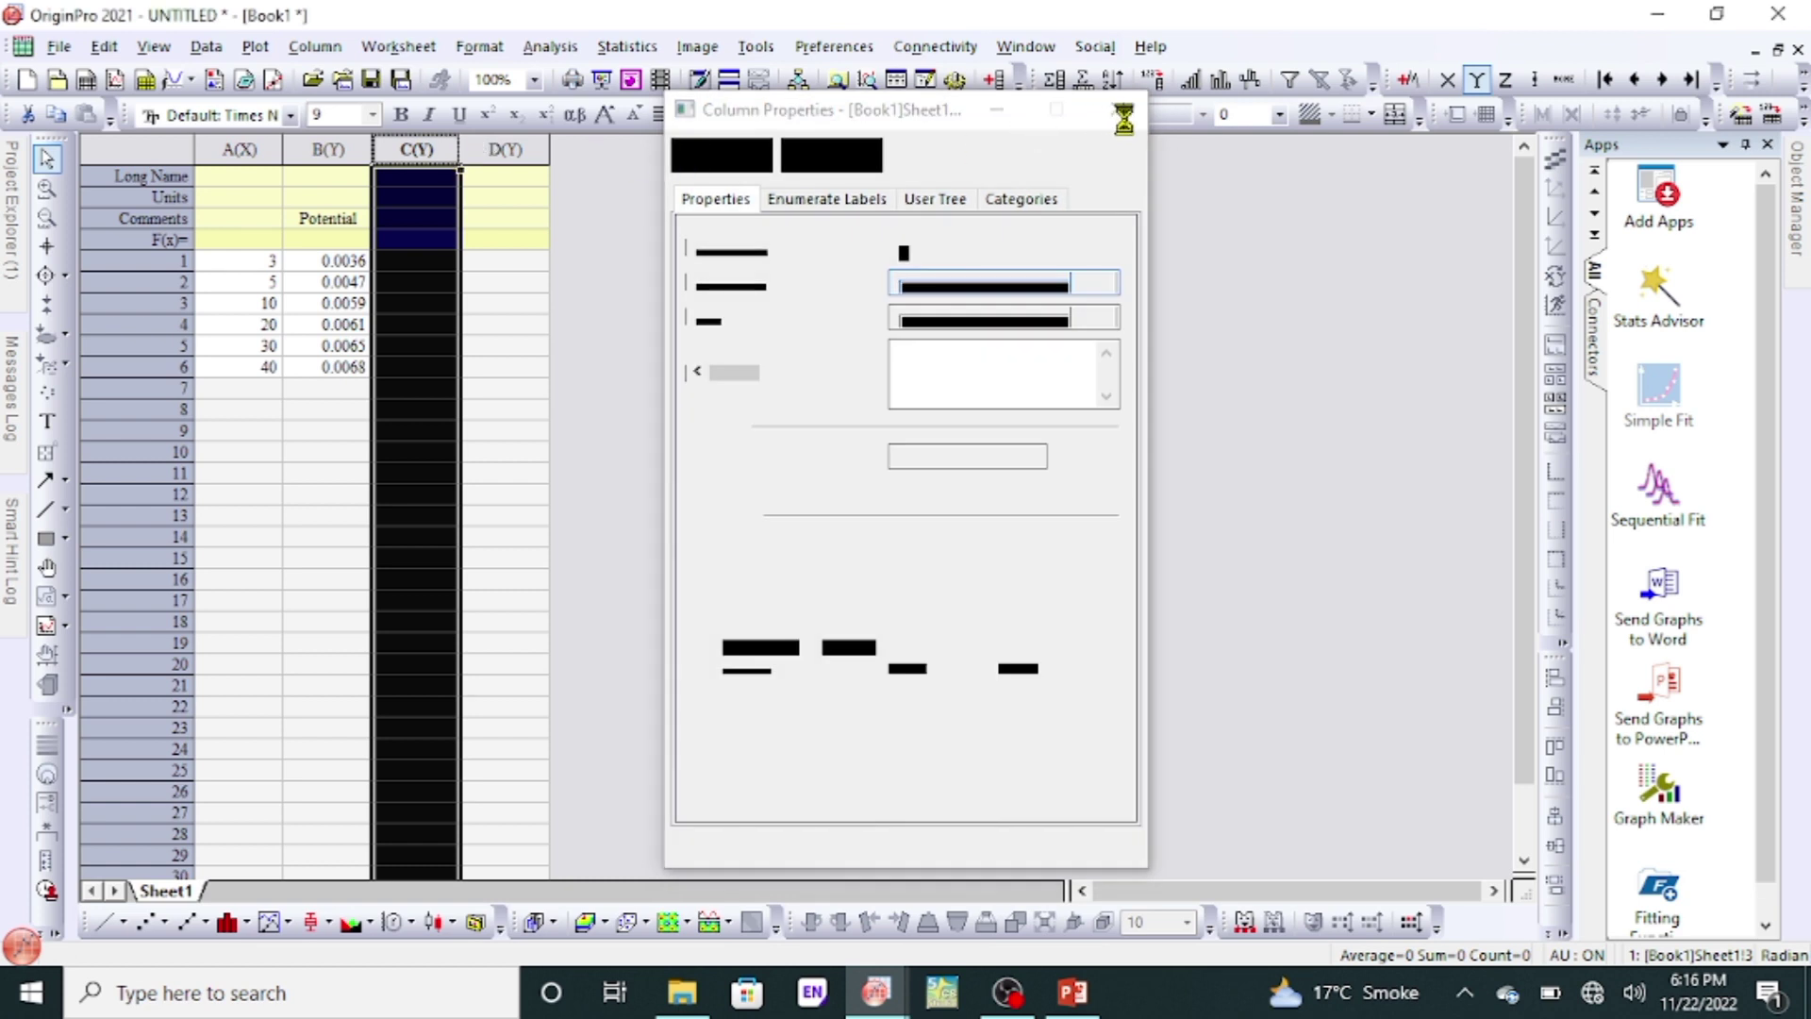
key("alt+n")
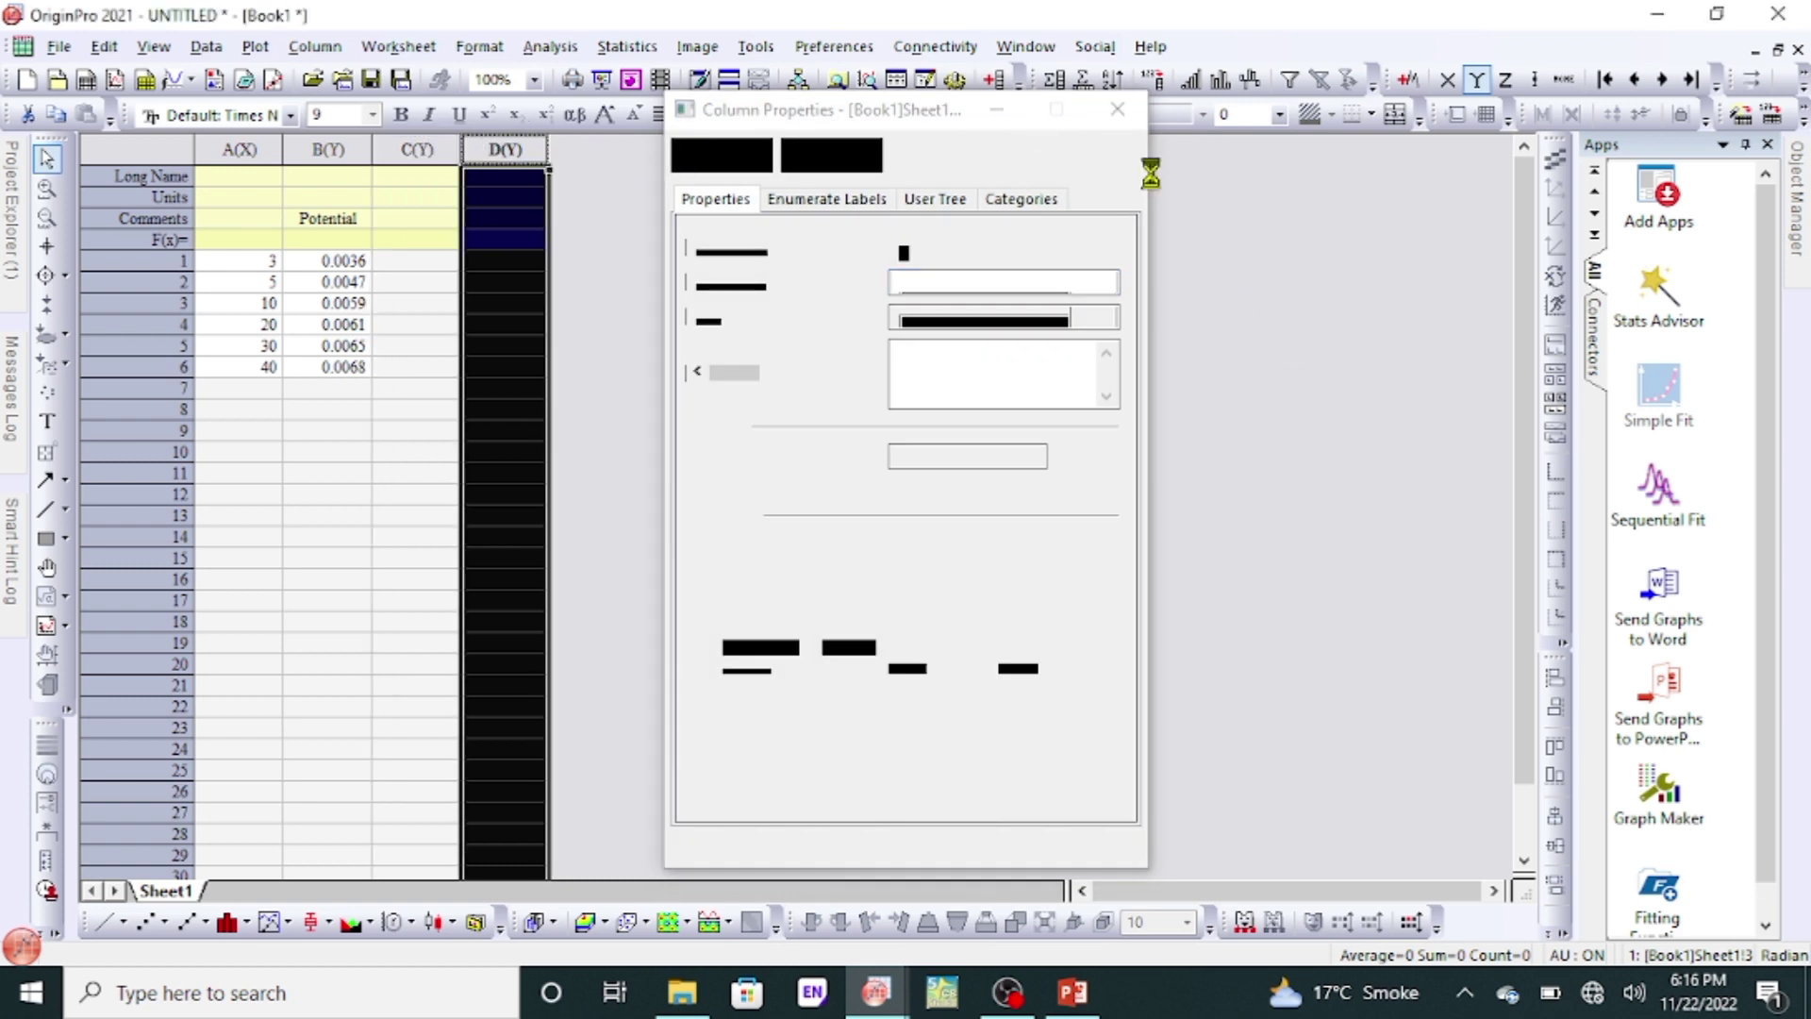
left_click(1119, 110)
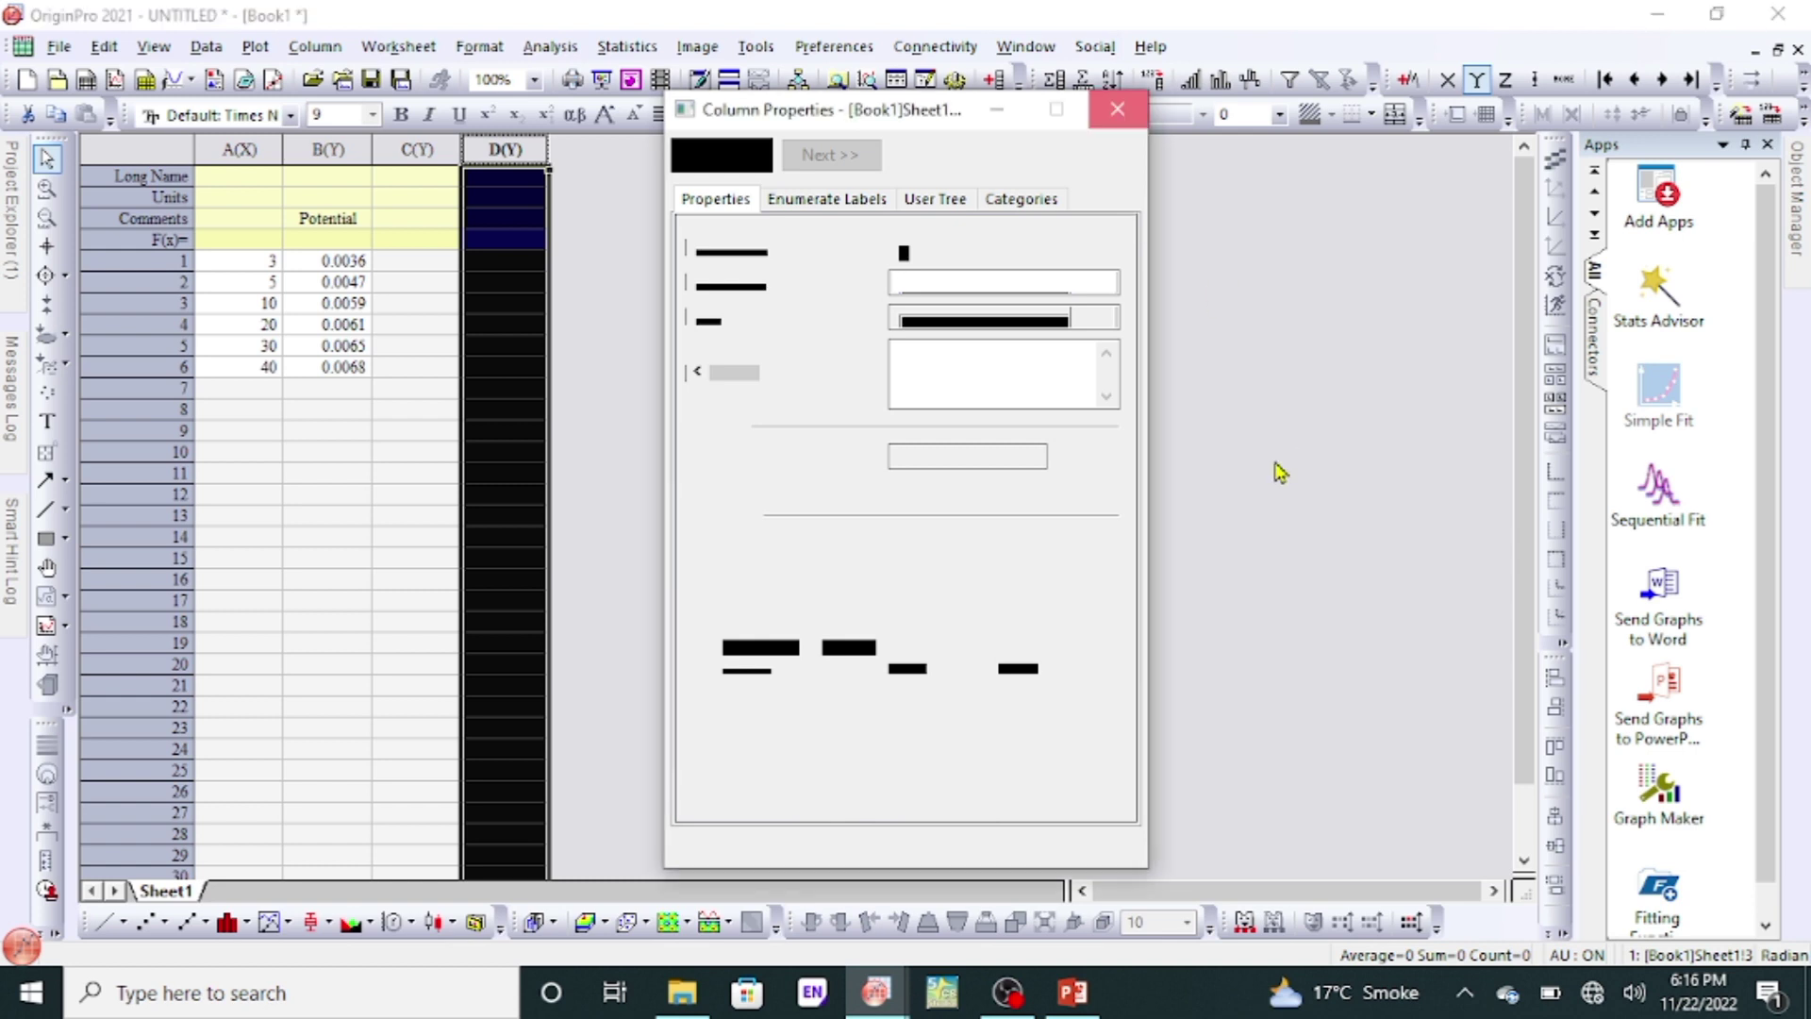
left_click(970, 345)
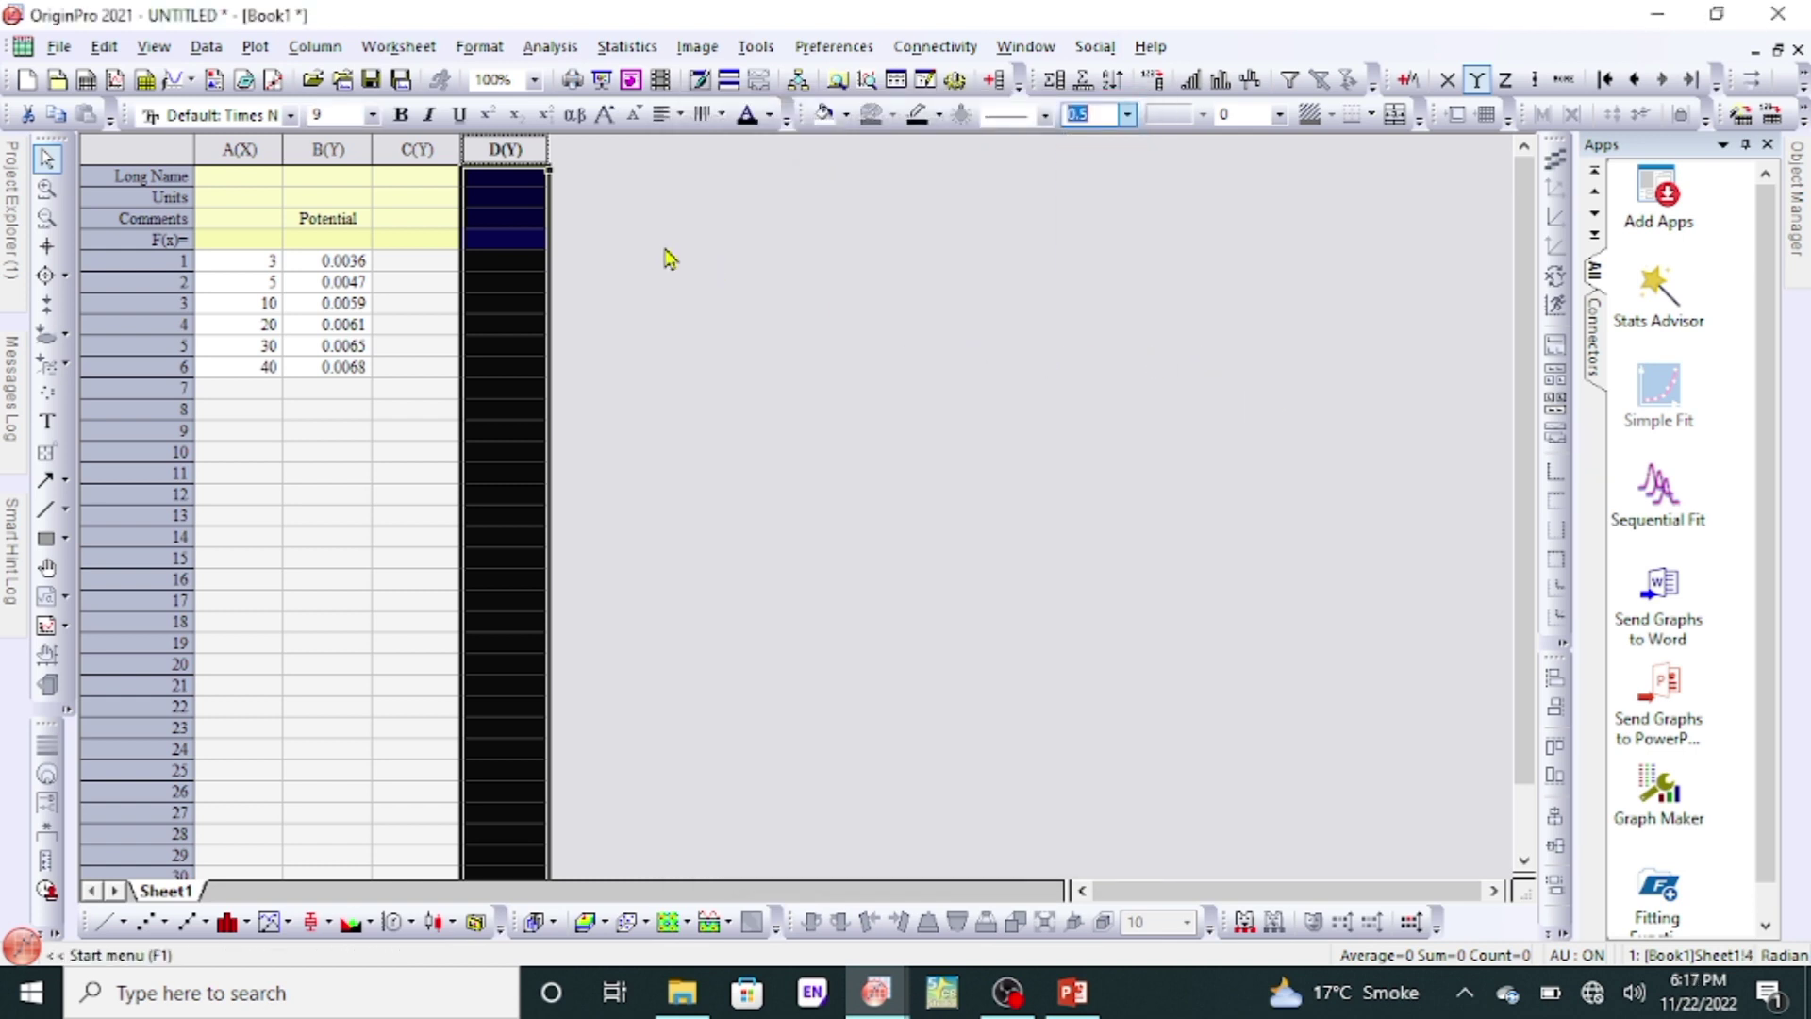
left_click(418, 149)
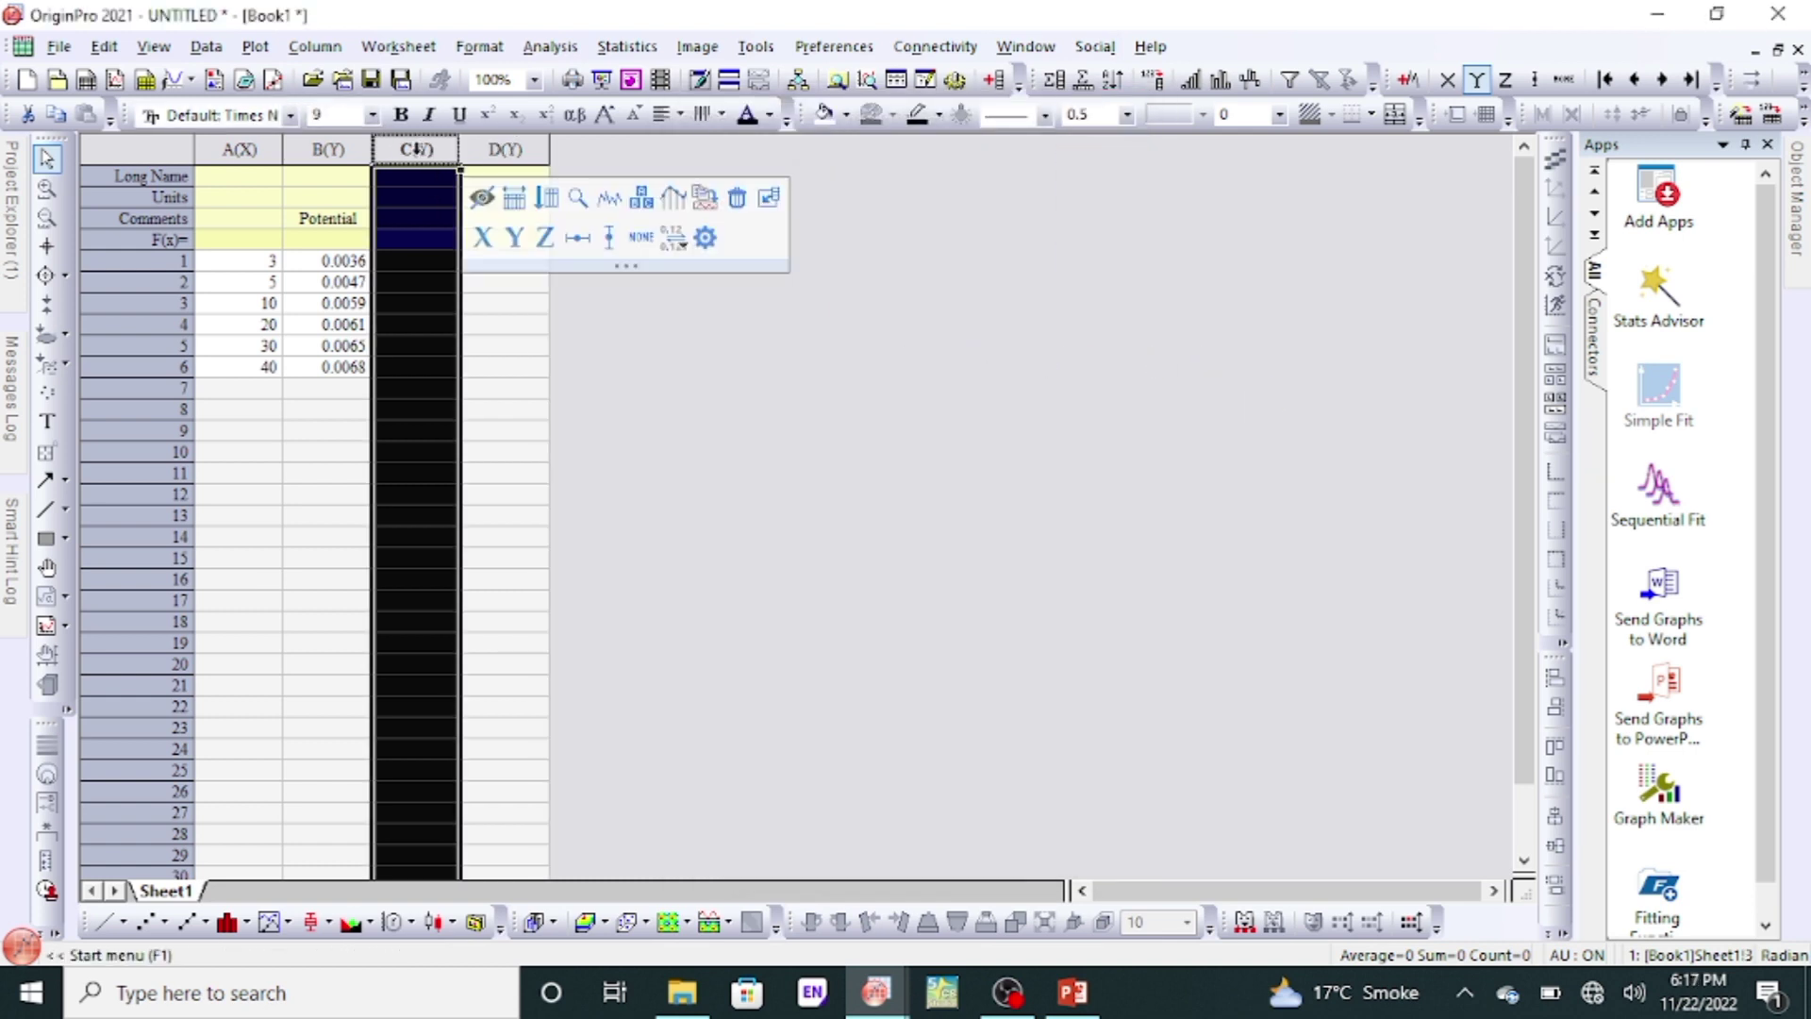
left_click(481, 238)
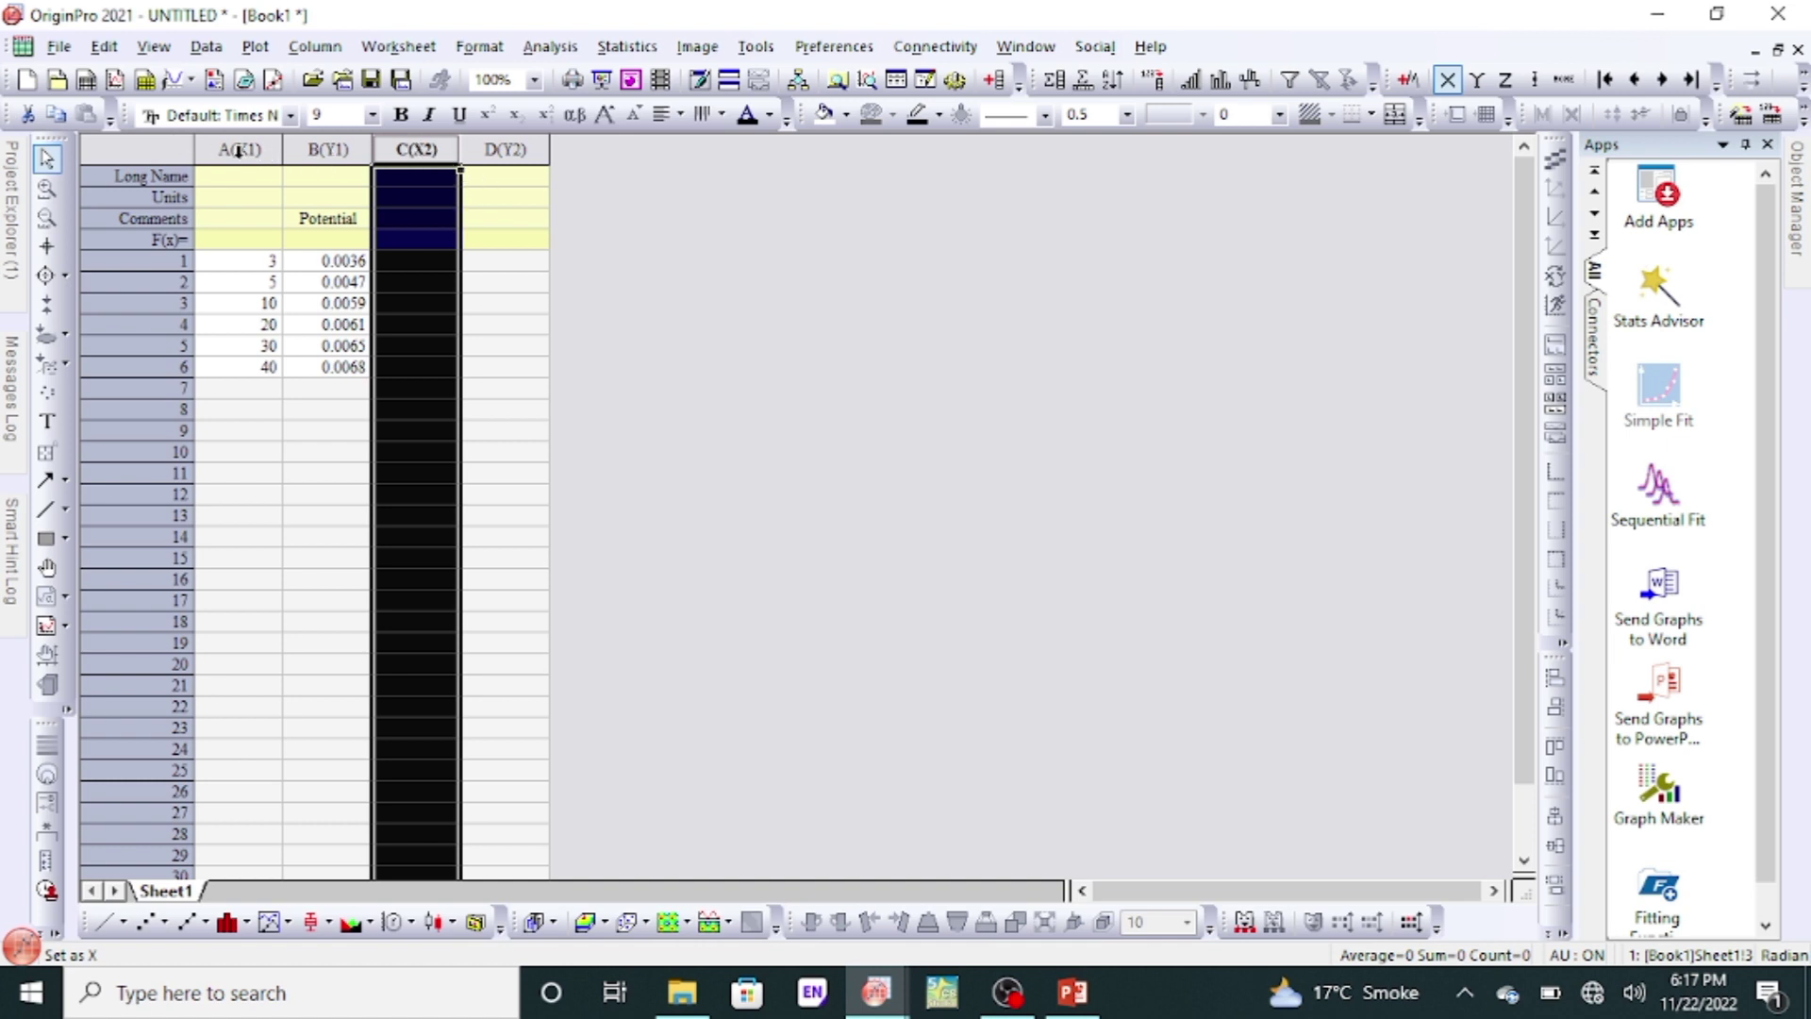
Set column C's values to ln(A), giving 1.09861 through 3.68888.
right_click(422, 152)
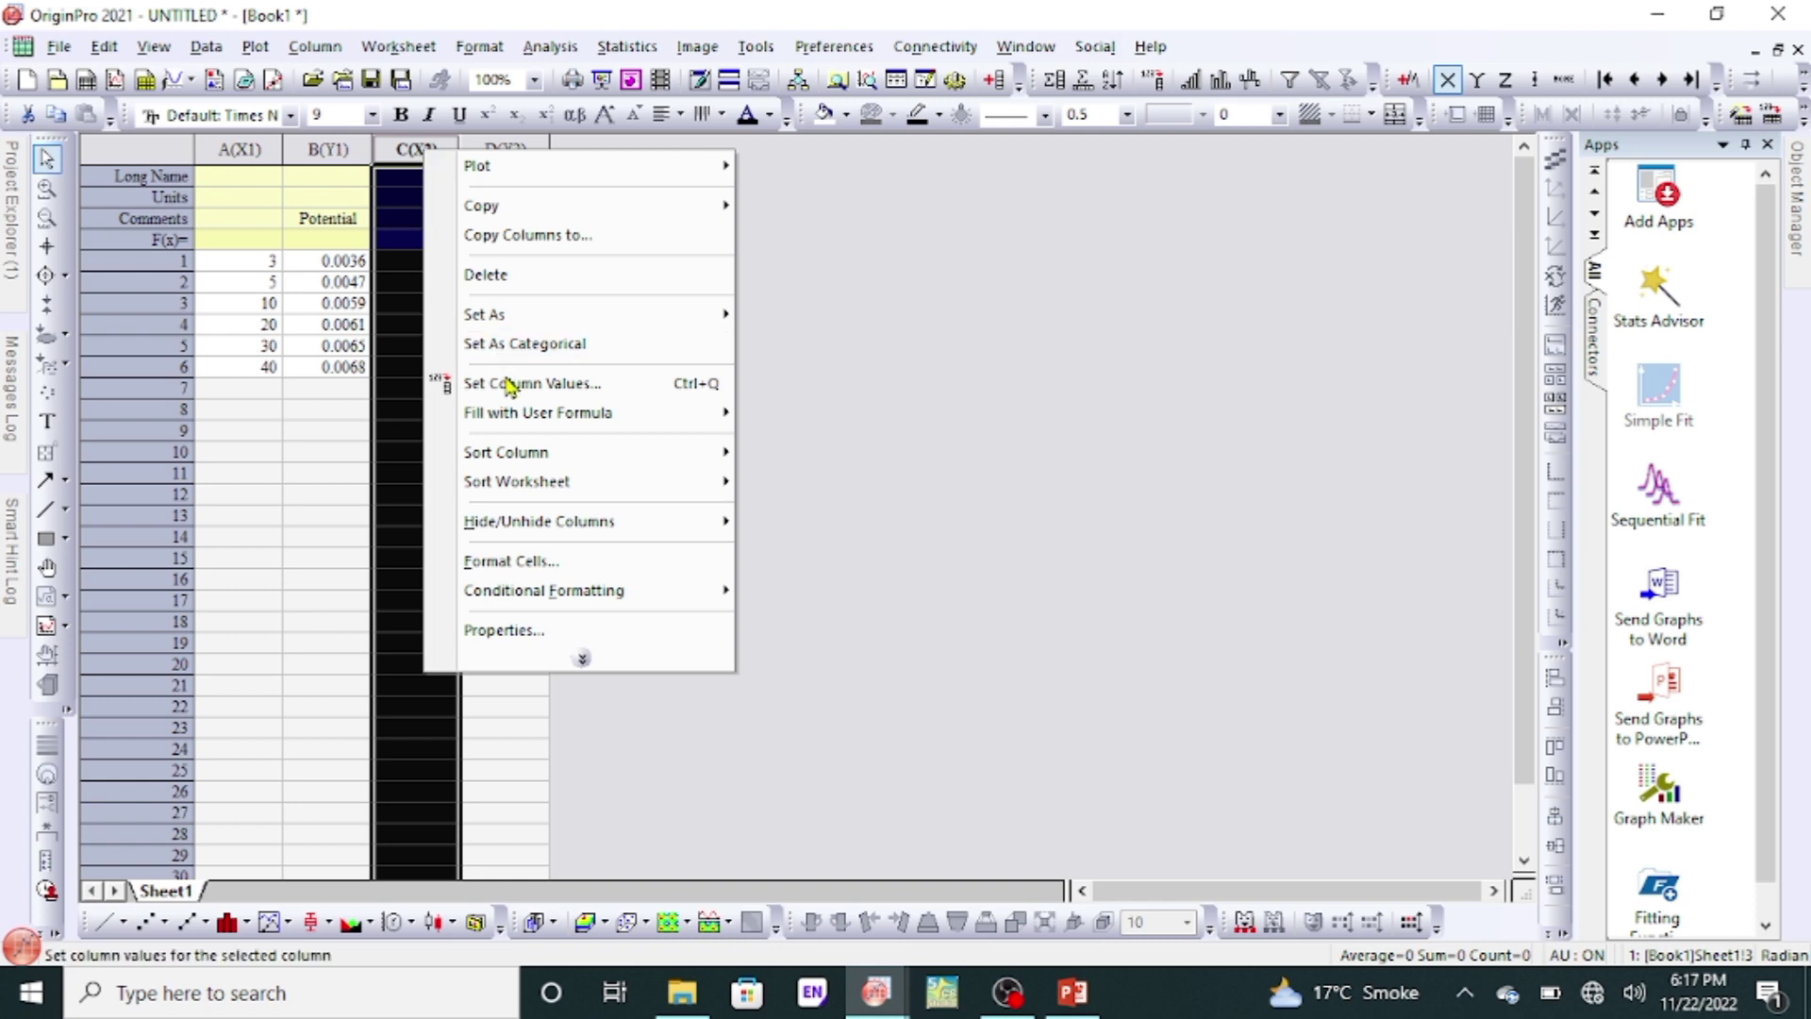
left_click(595, 386)
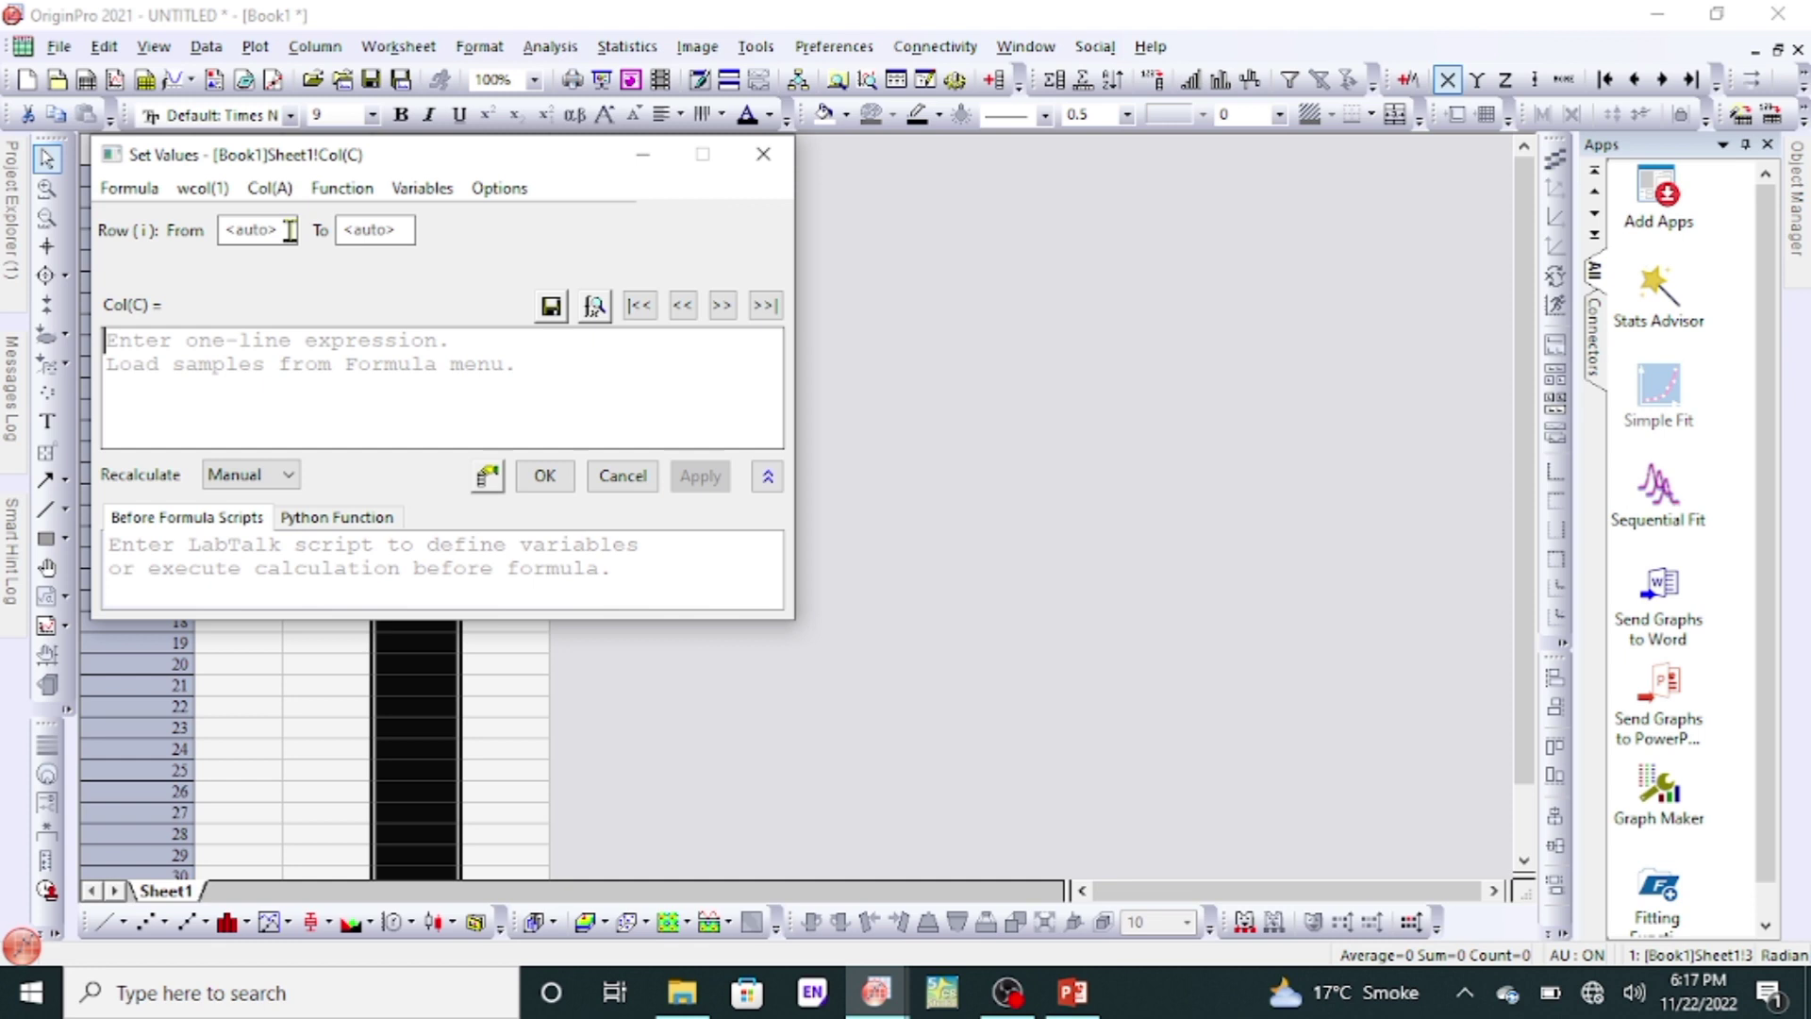
left_click(338, 190)
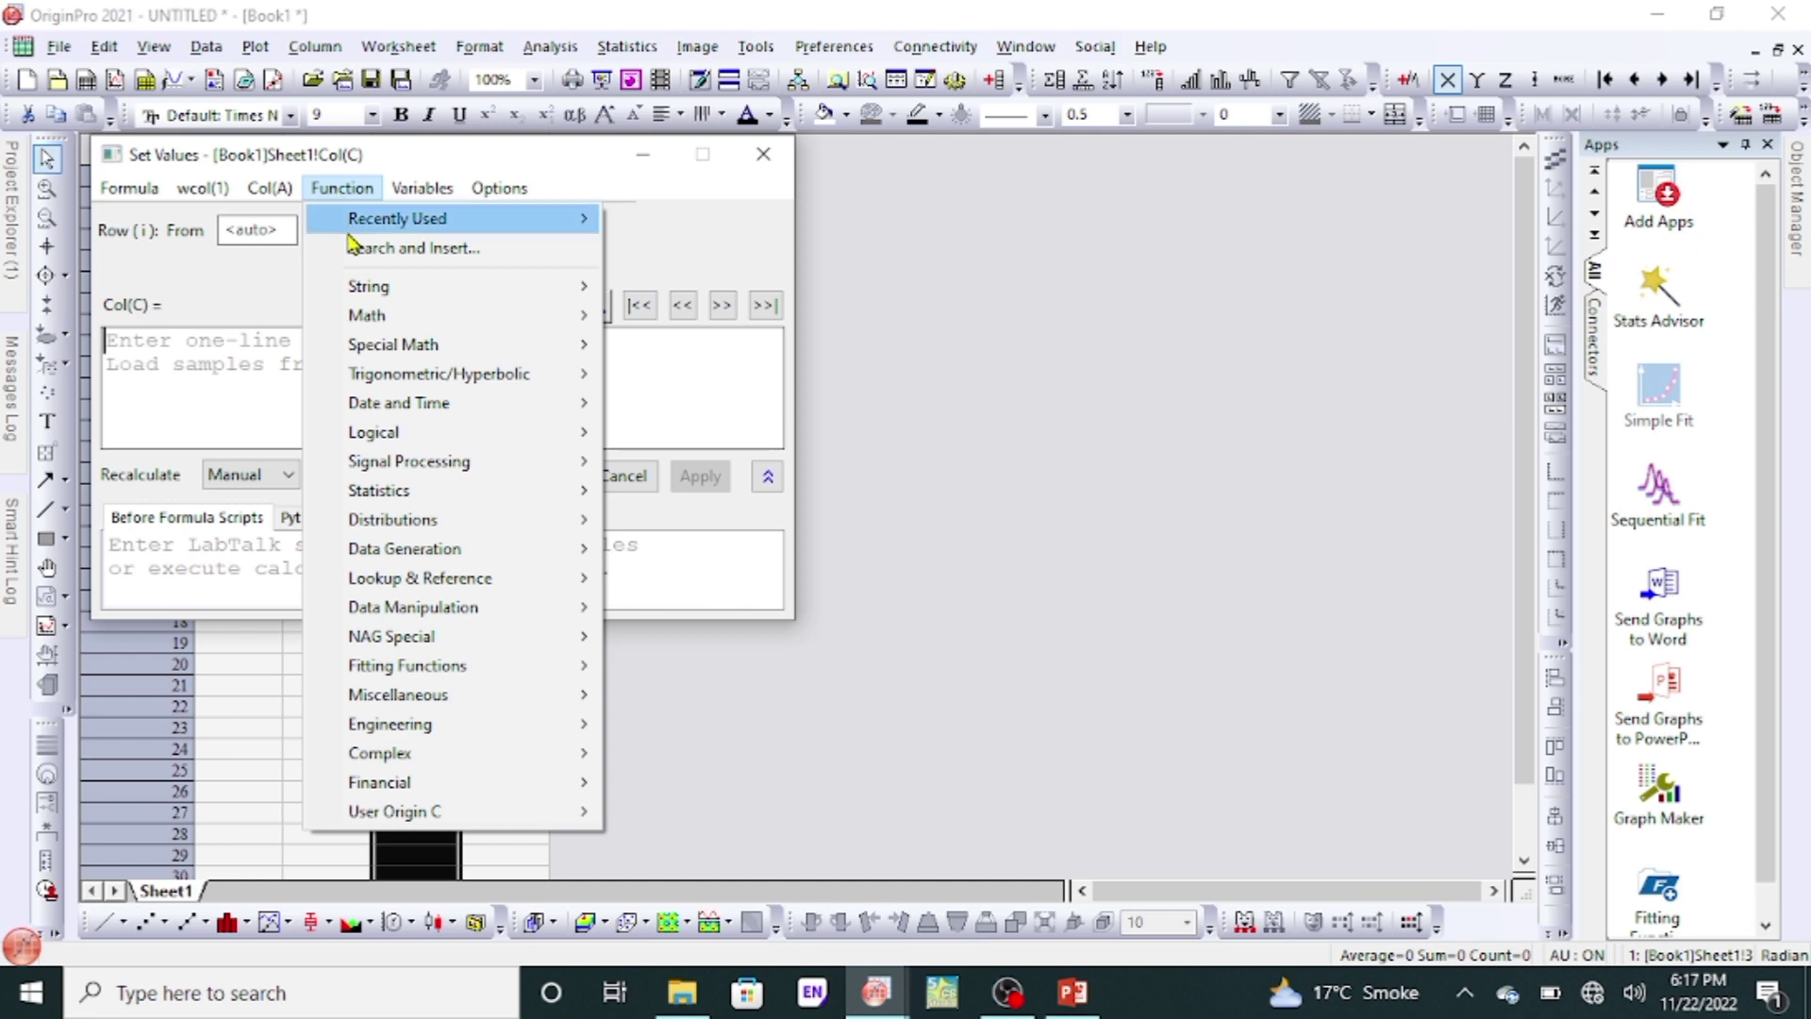
mouse_move(369, 316)
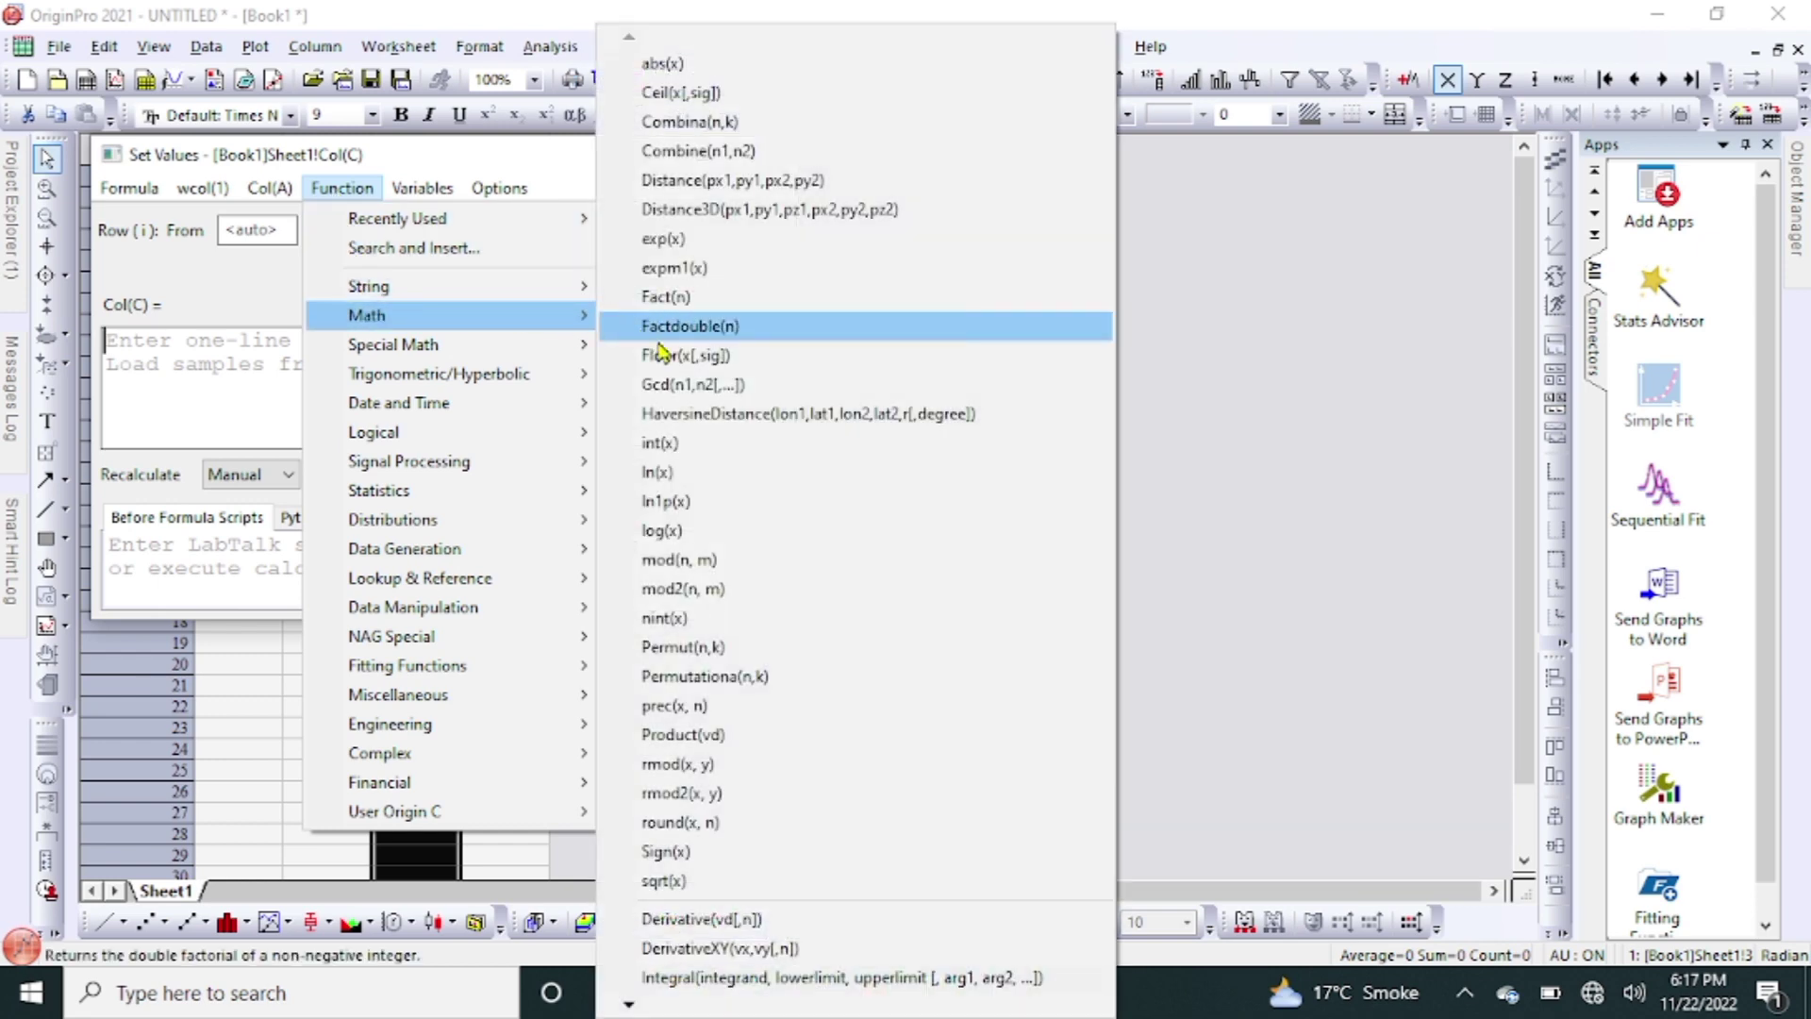
left_click(675, 480)
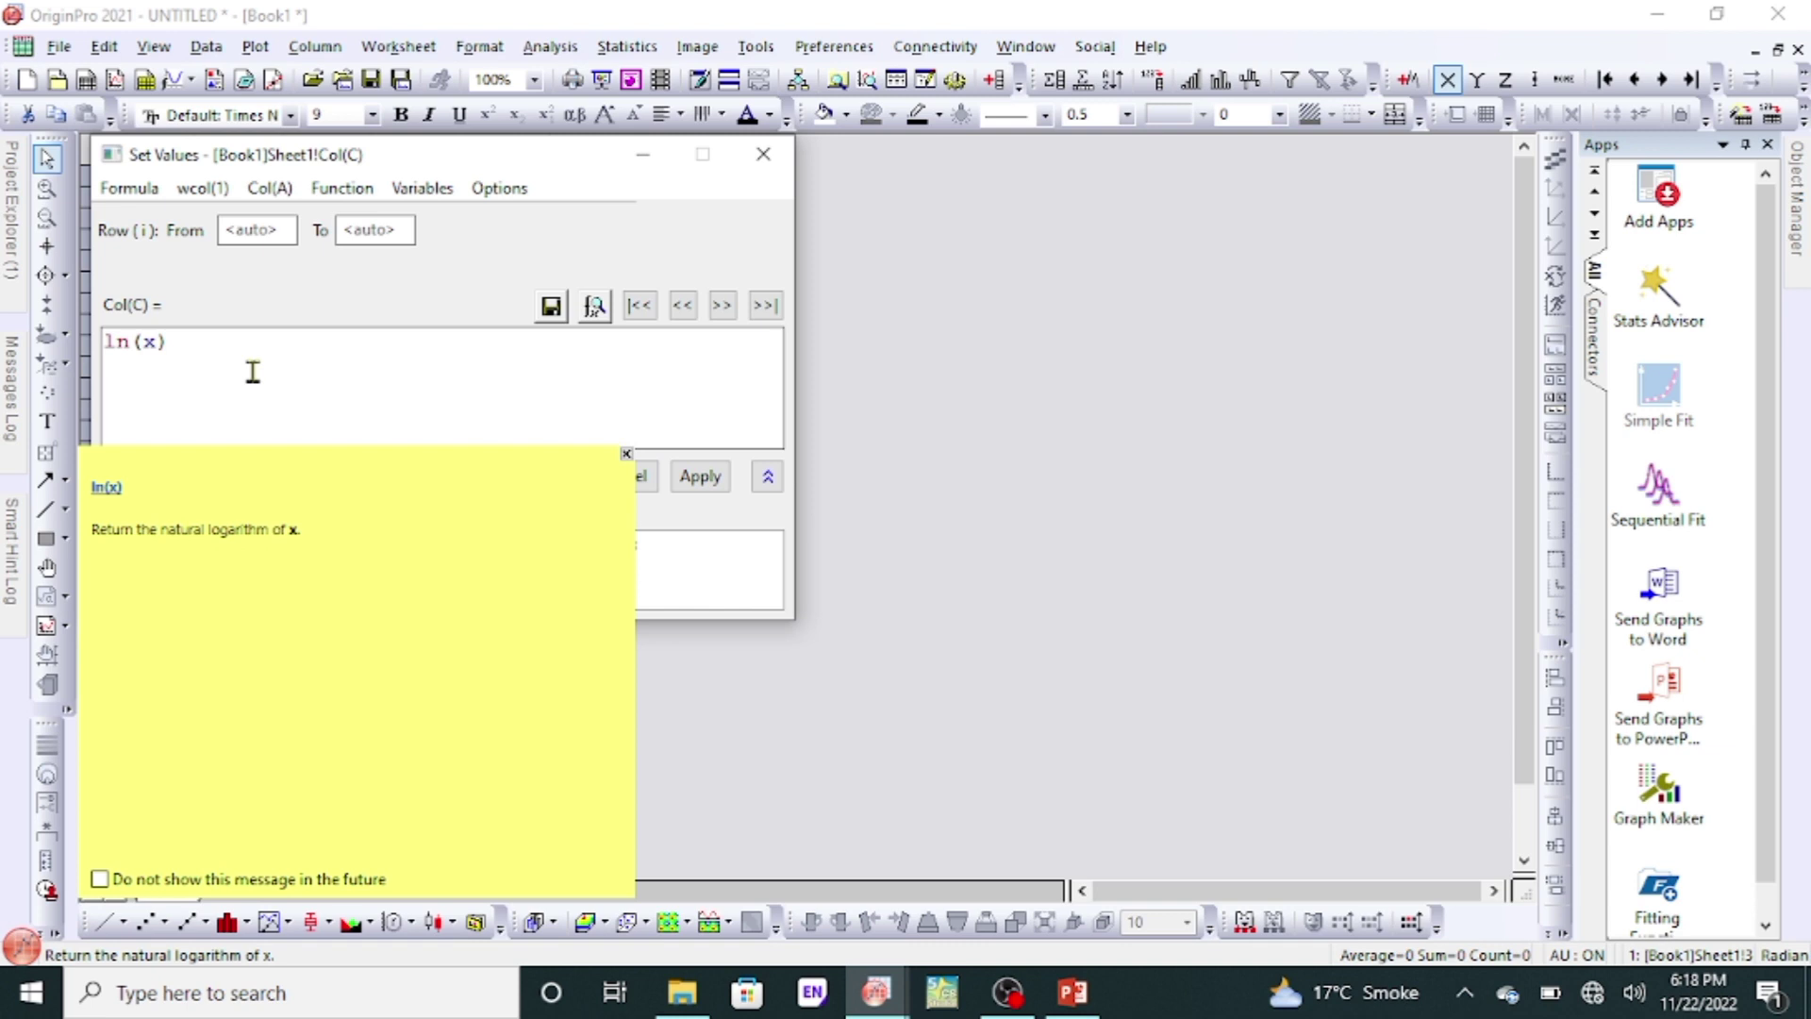
key("Left")
key("BackSpace")
type("A")
left_click(625, 454)
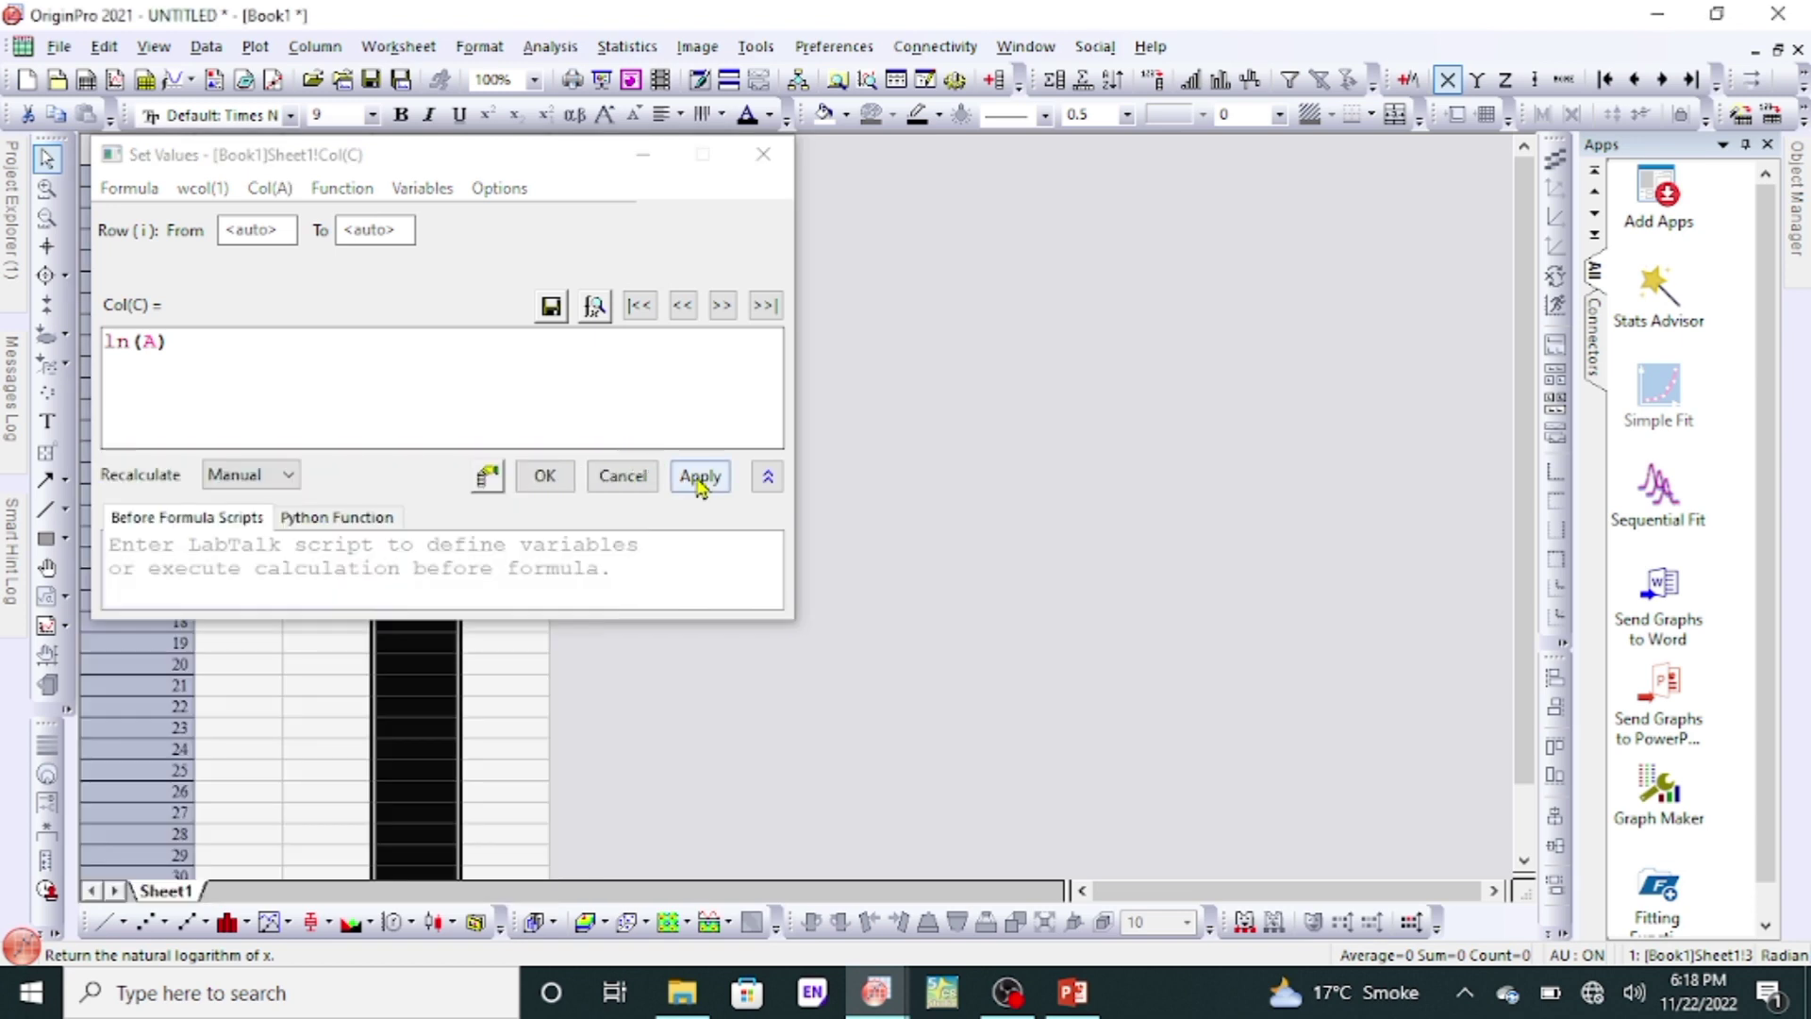
left_click(699, 478)
left_click(544, 476)
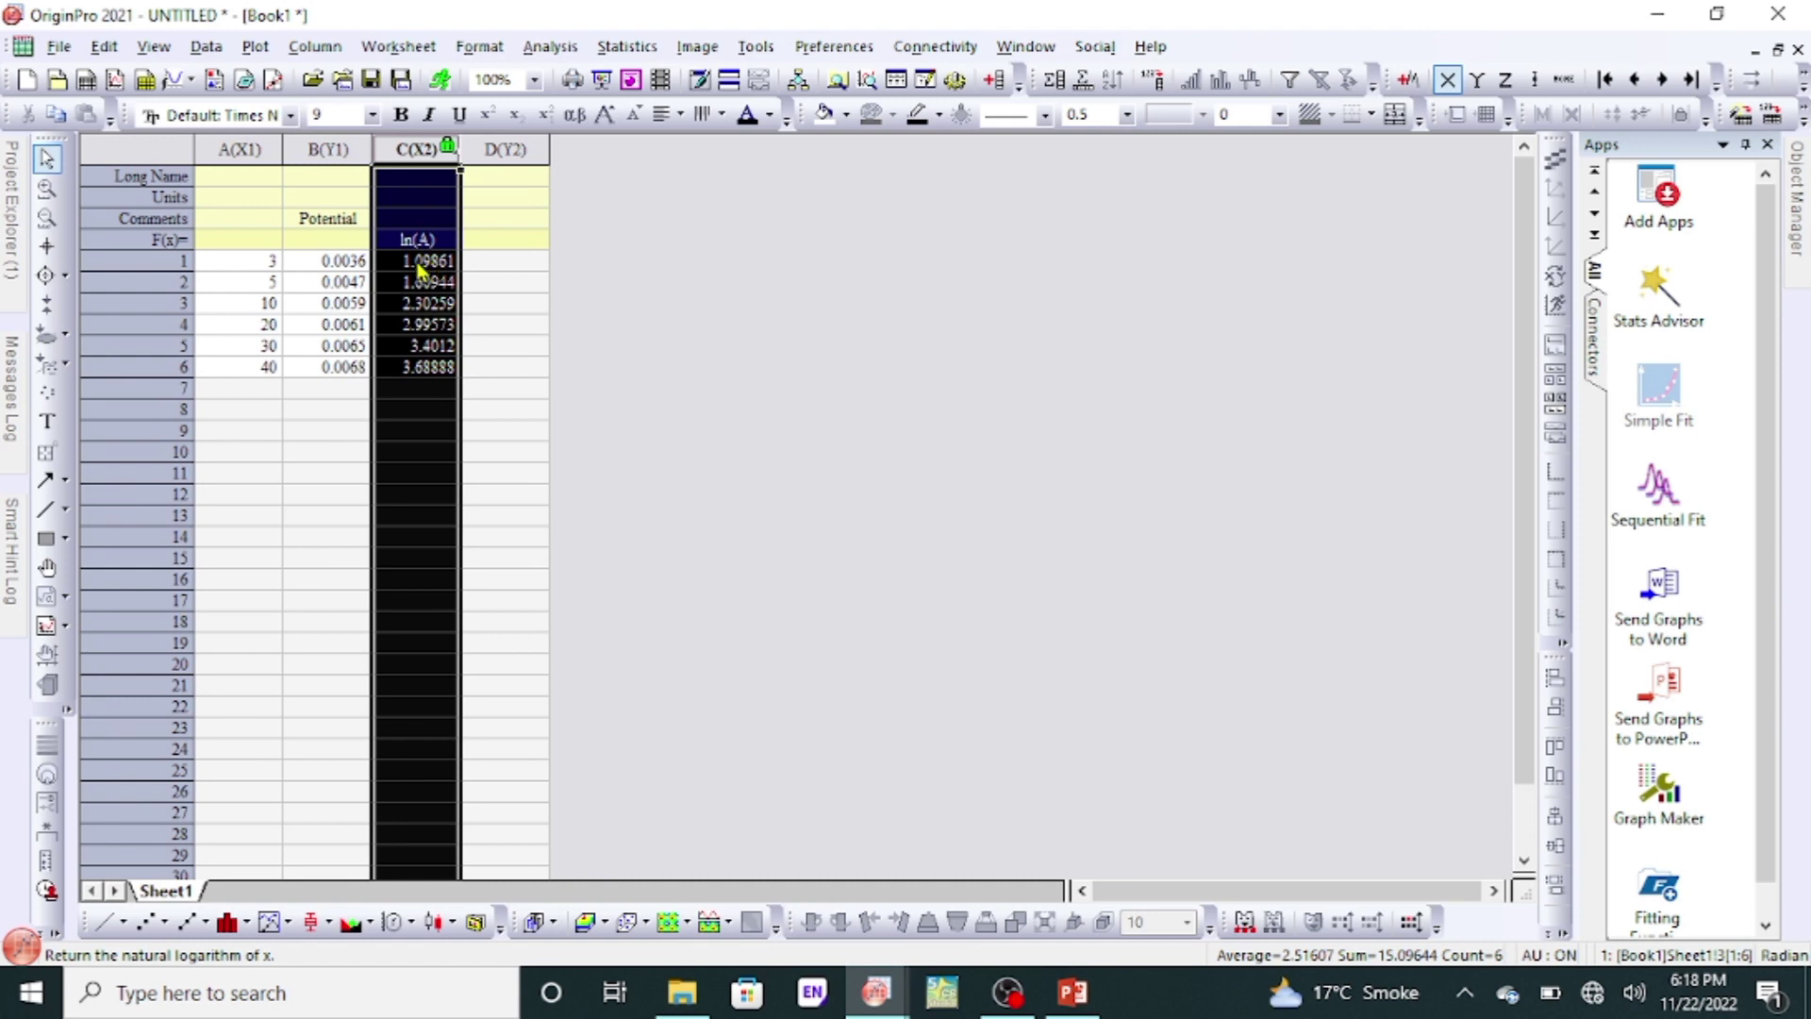
Check column C's results, then set column D to ln(B), giving -5.62682 through -4.99083.
left_click(420, 264)
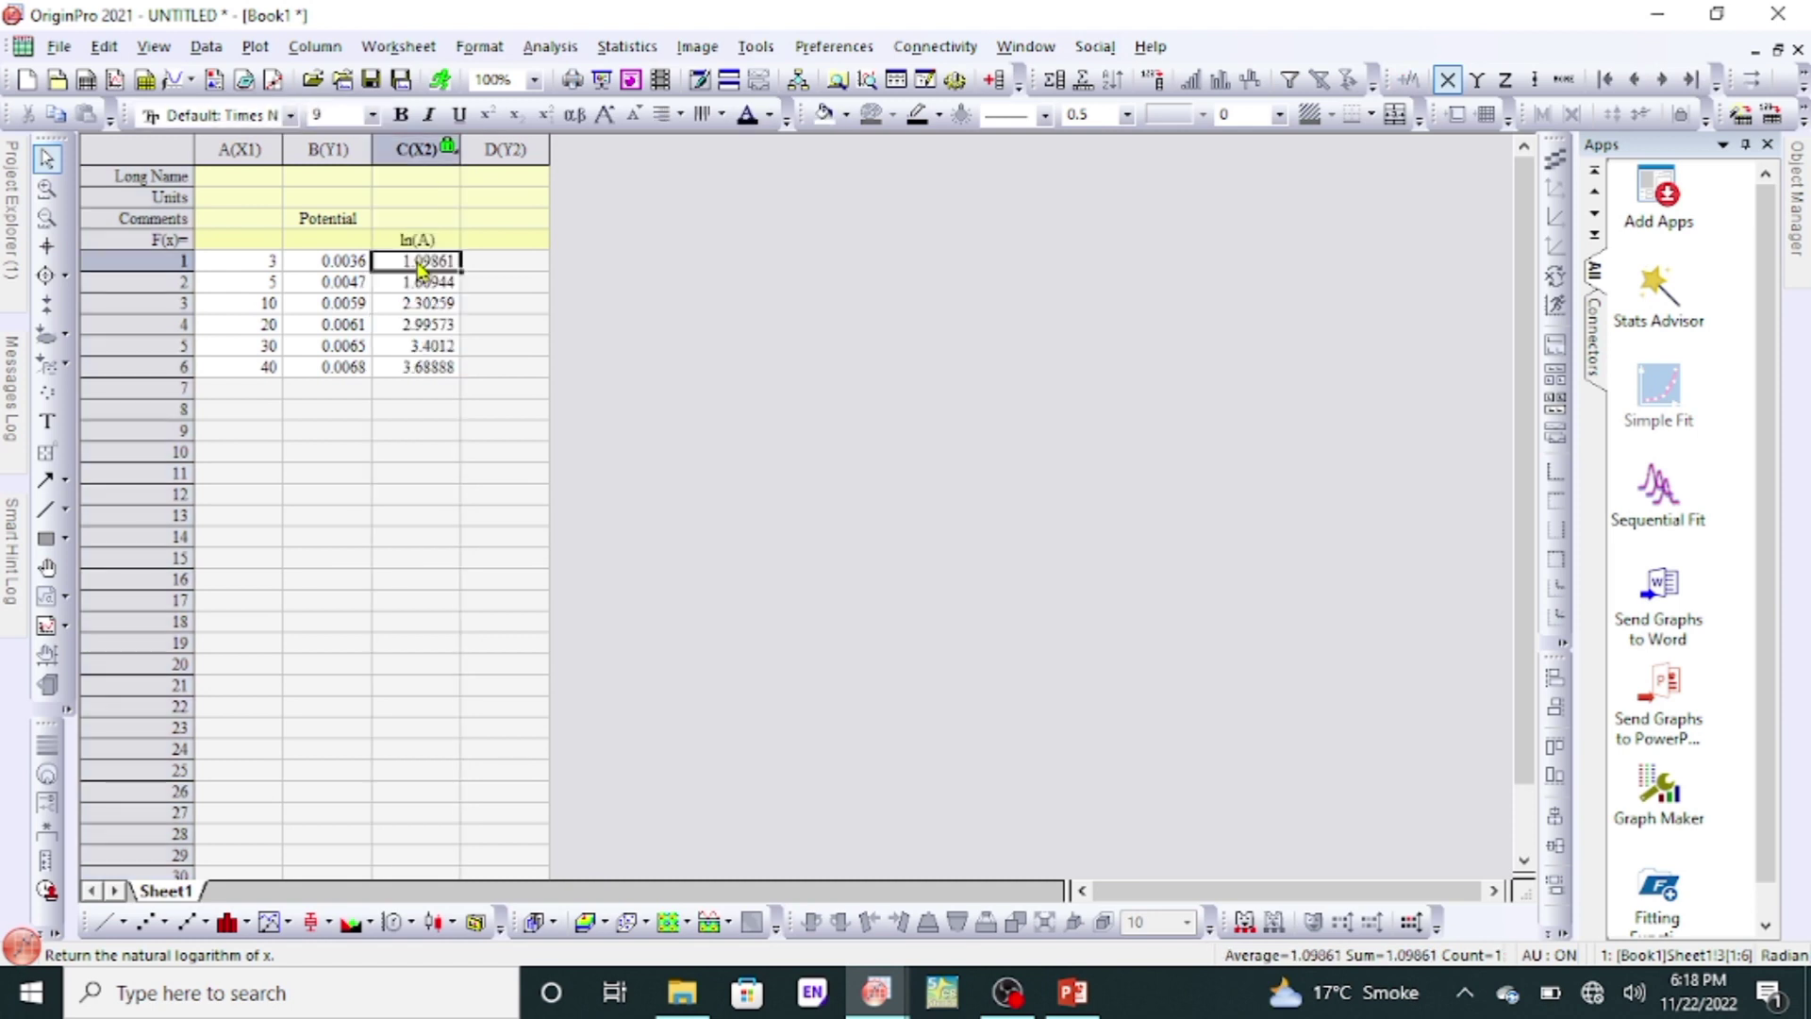
left_click(430, 366)
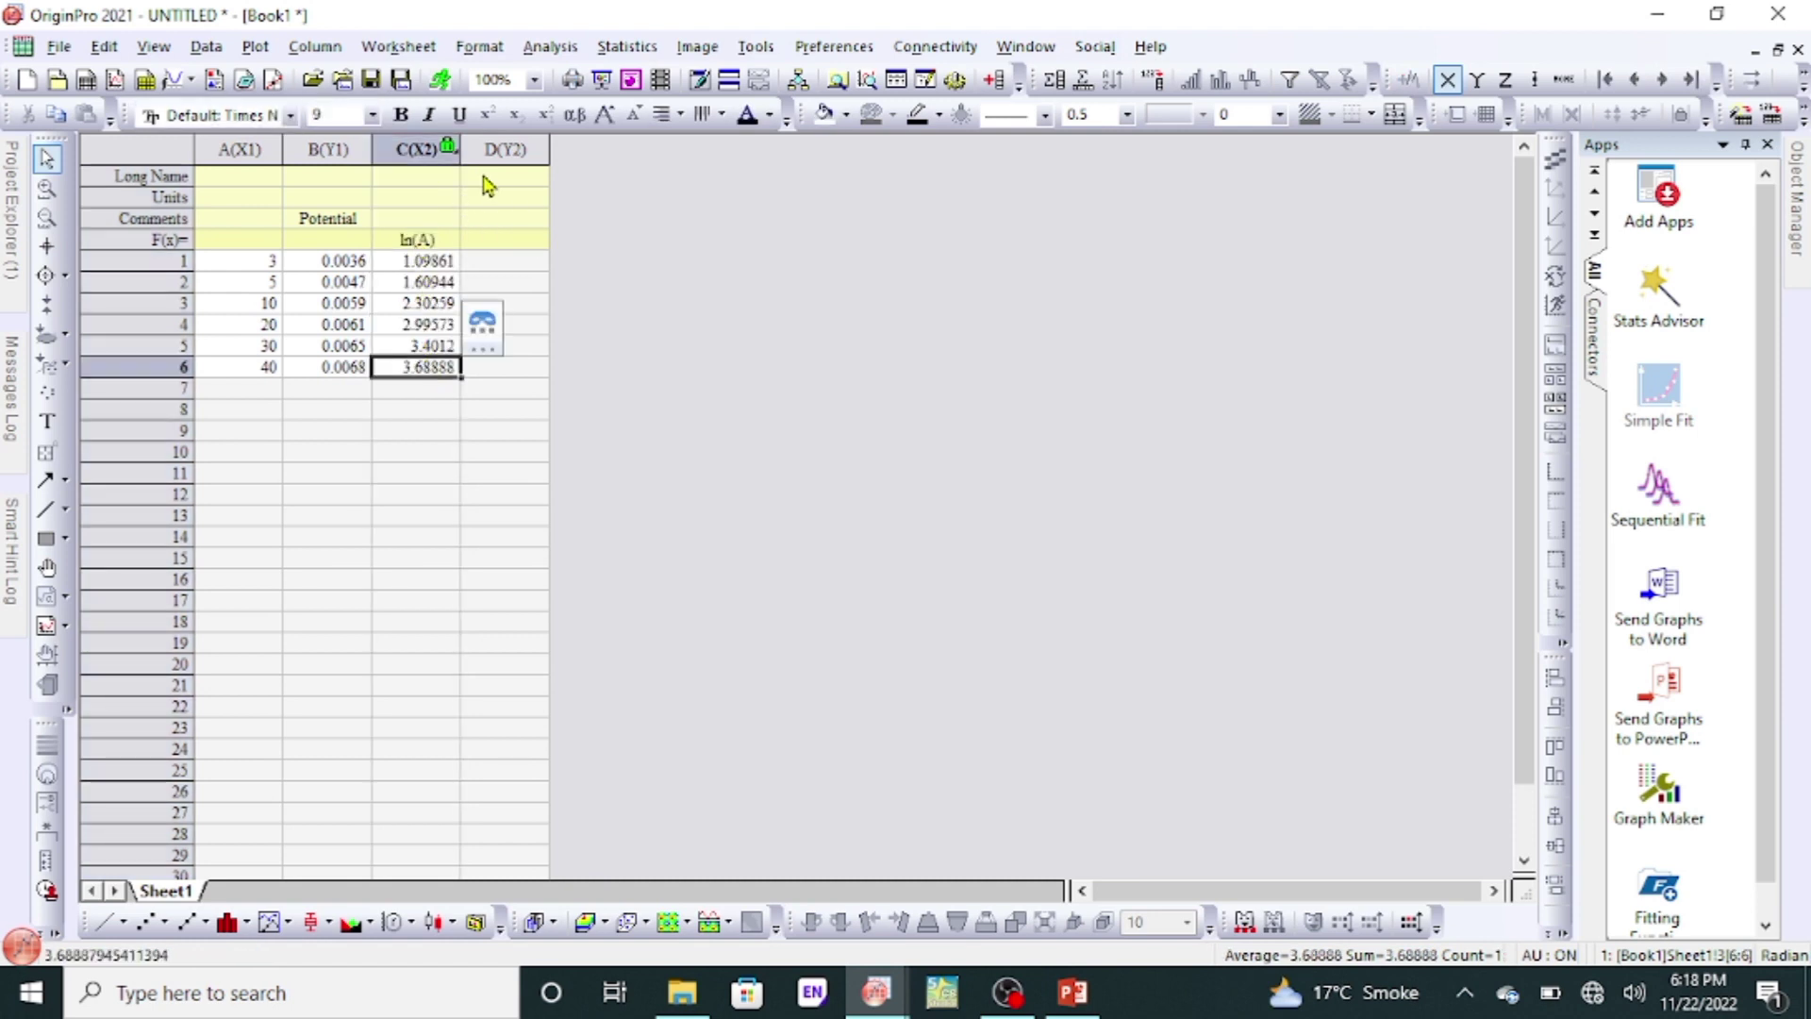
left_click(496, 149)
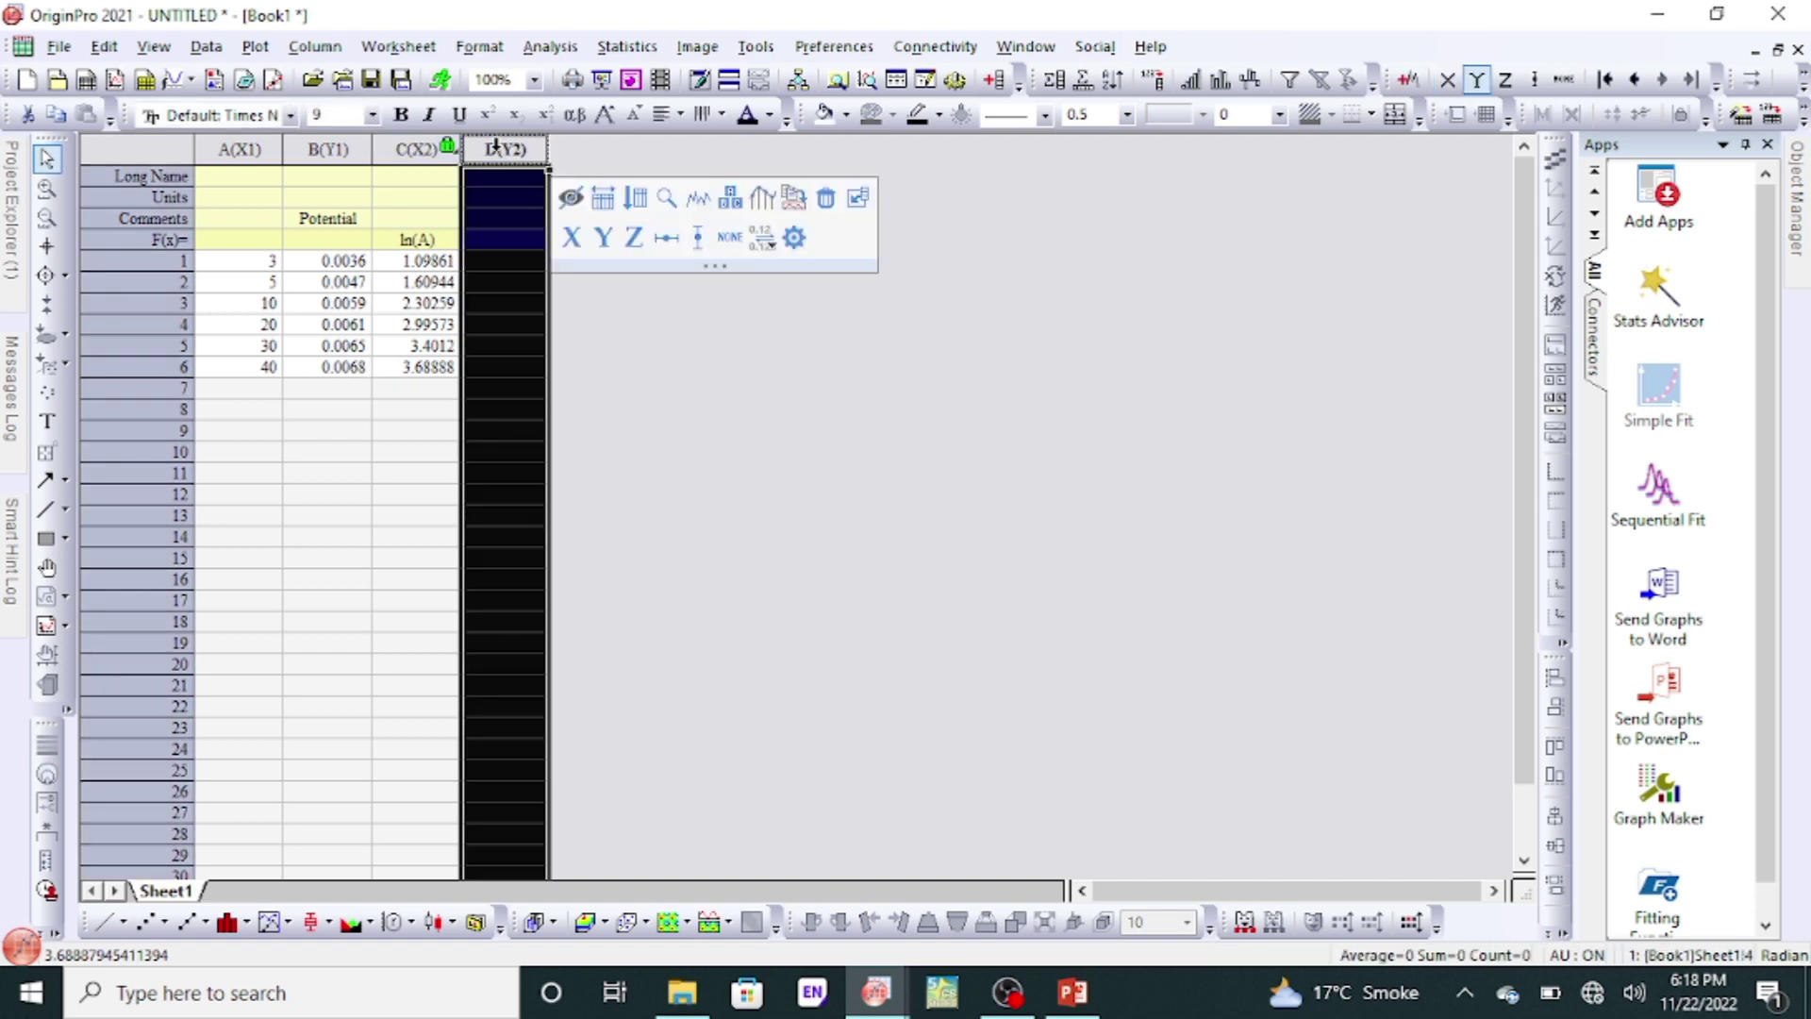
right_click(495, 149)
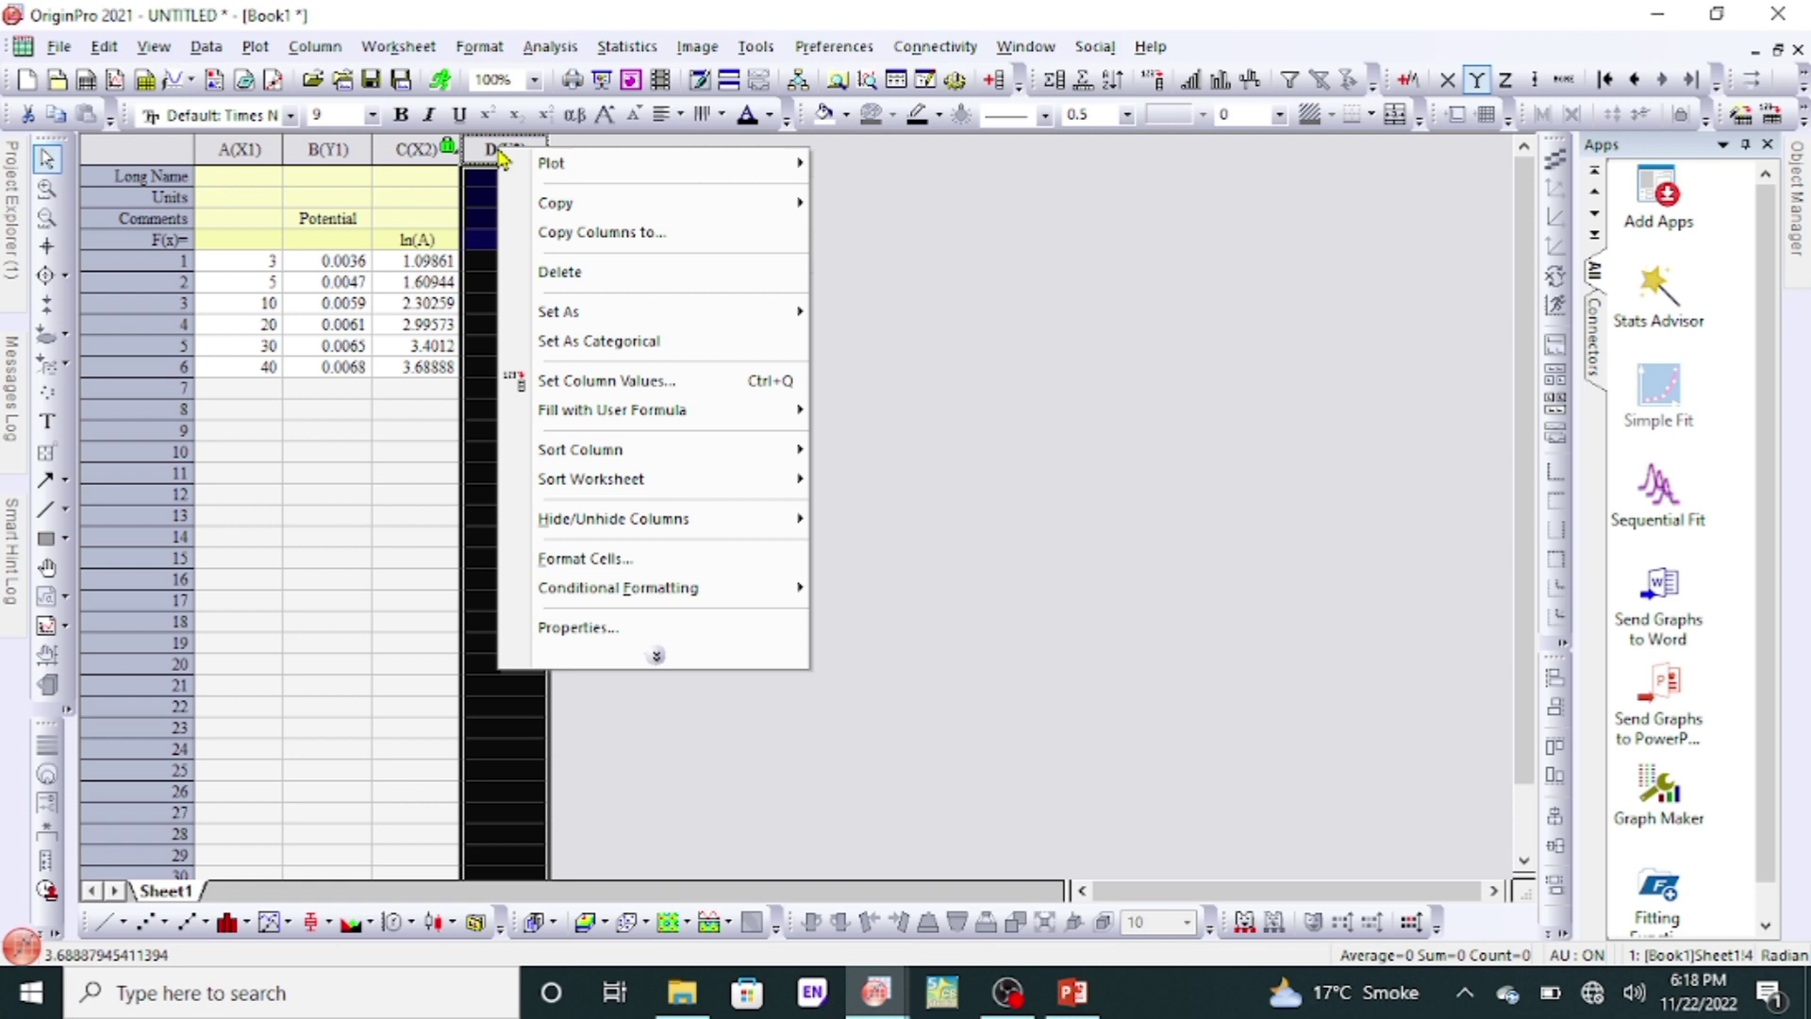
left_click(556, 383)
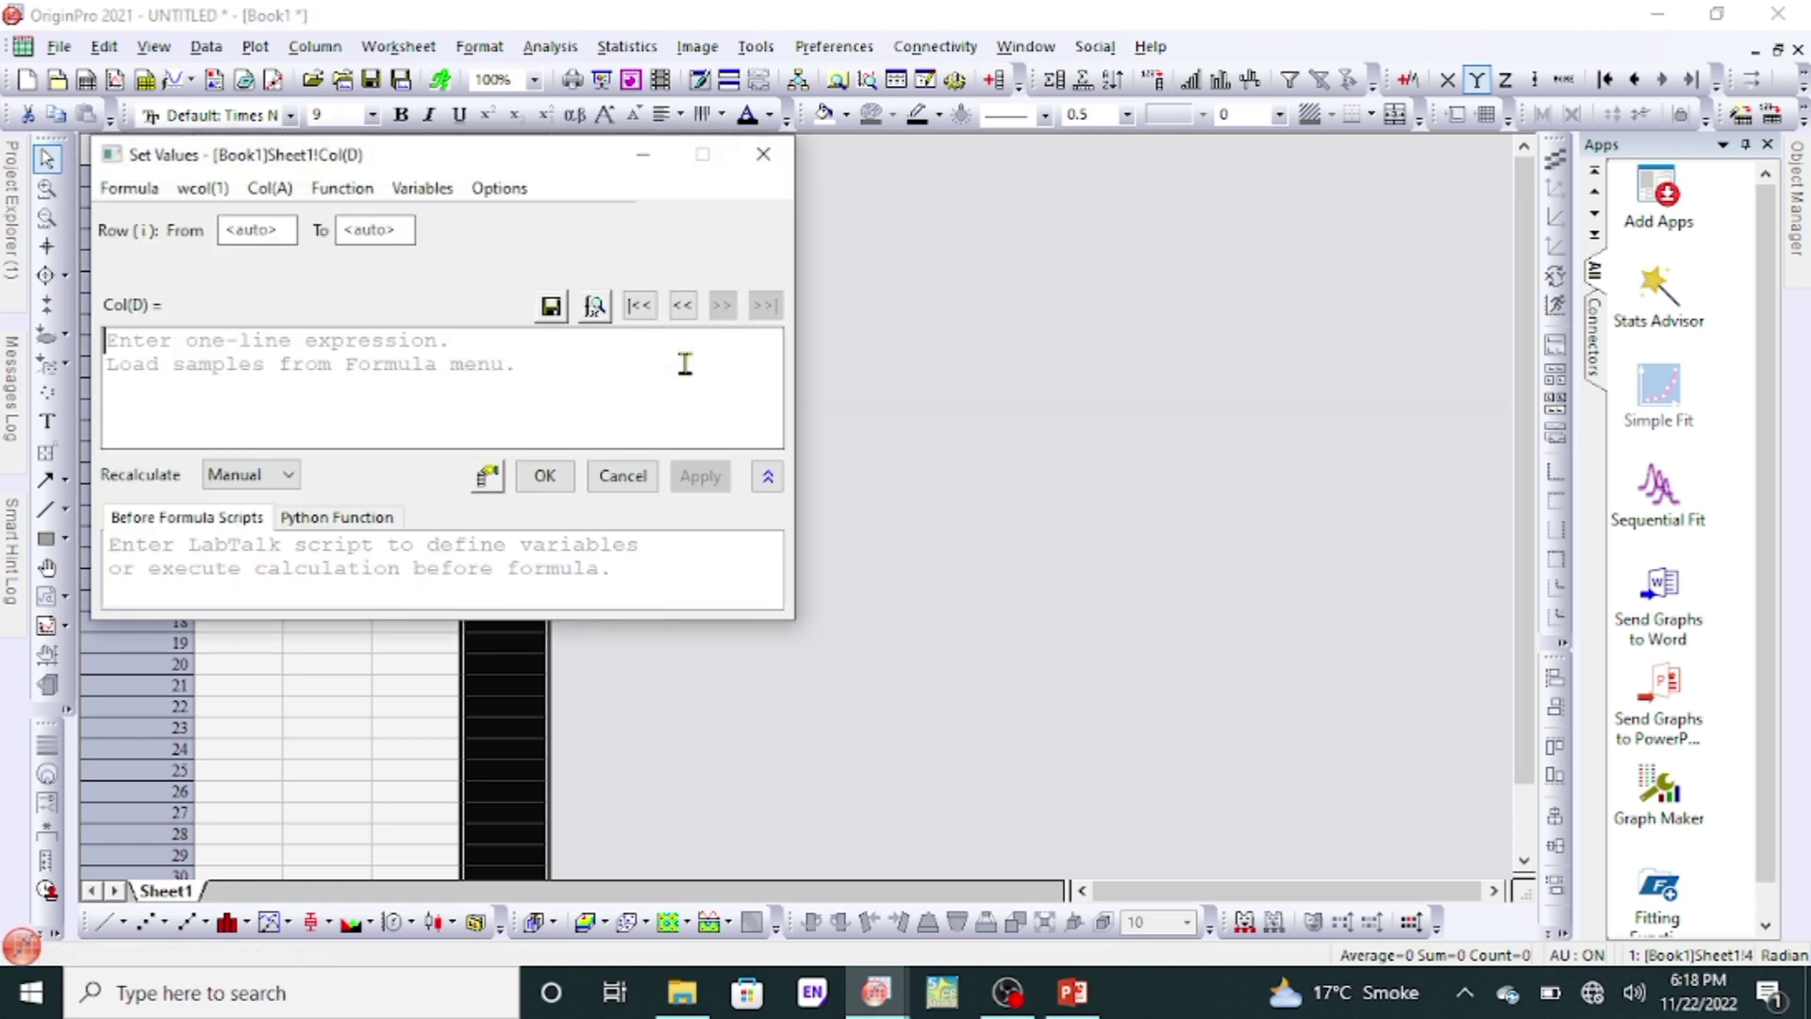
left_click(332, 192)
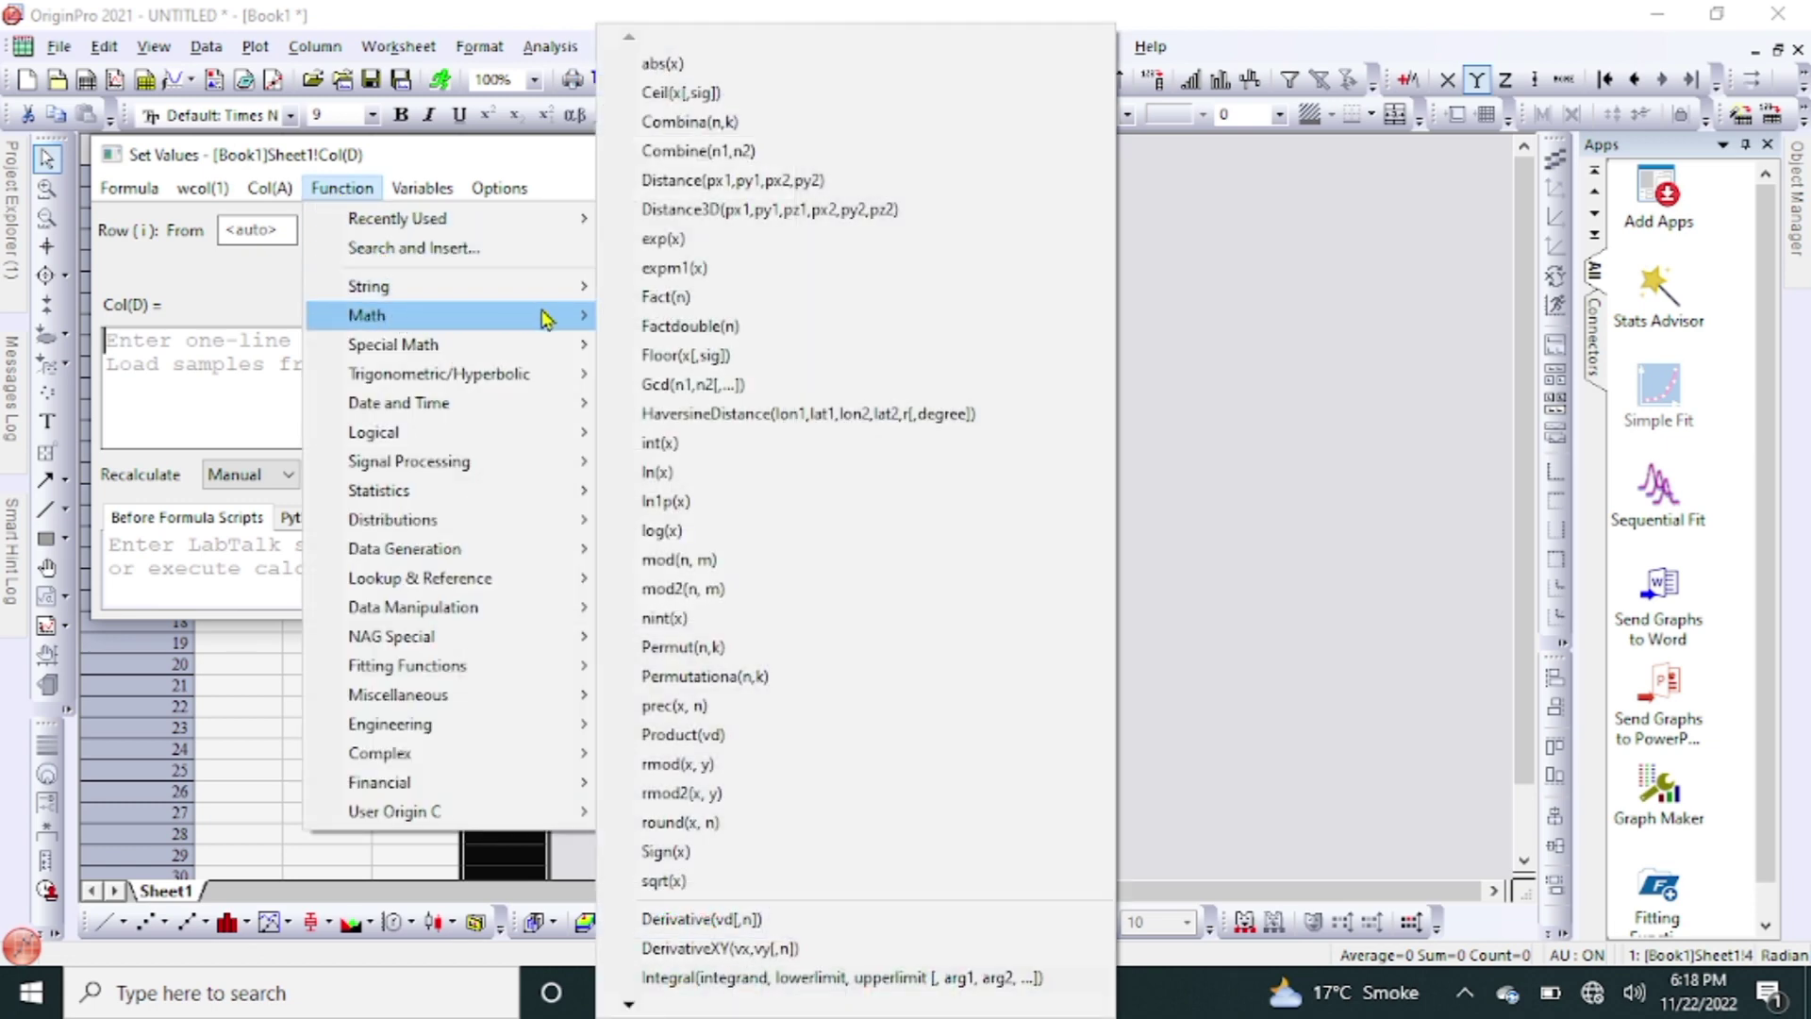
left_click(678, 471)
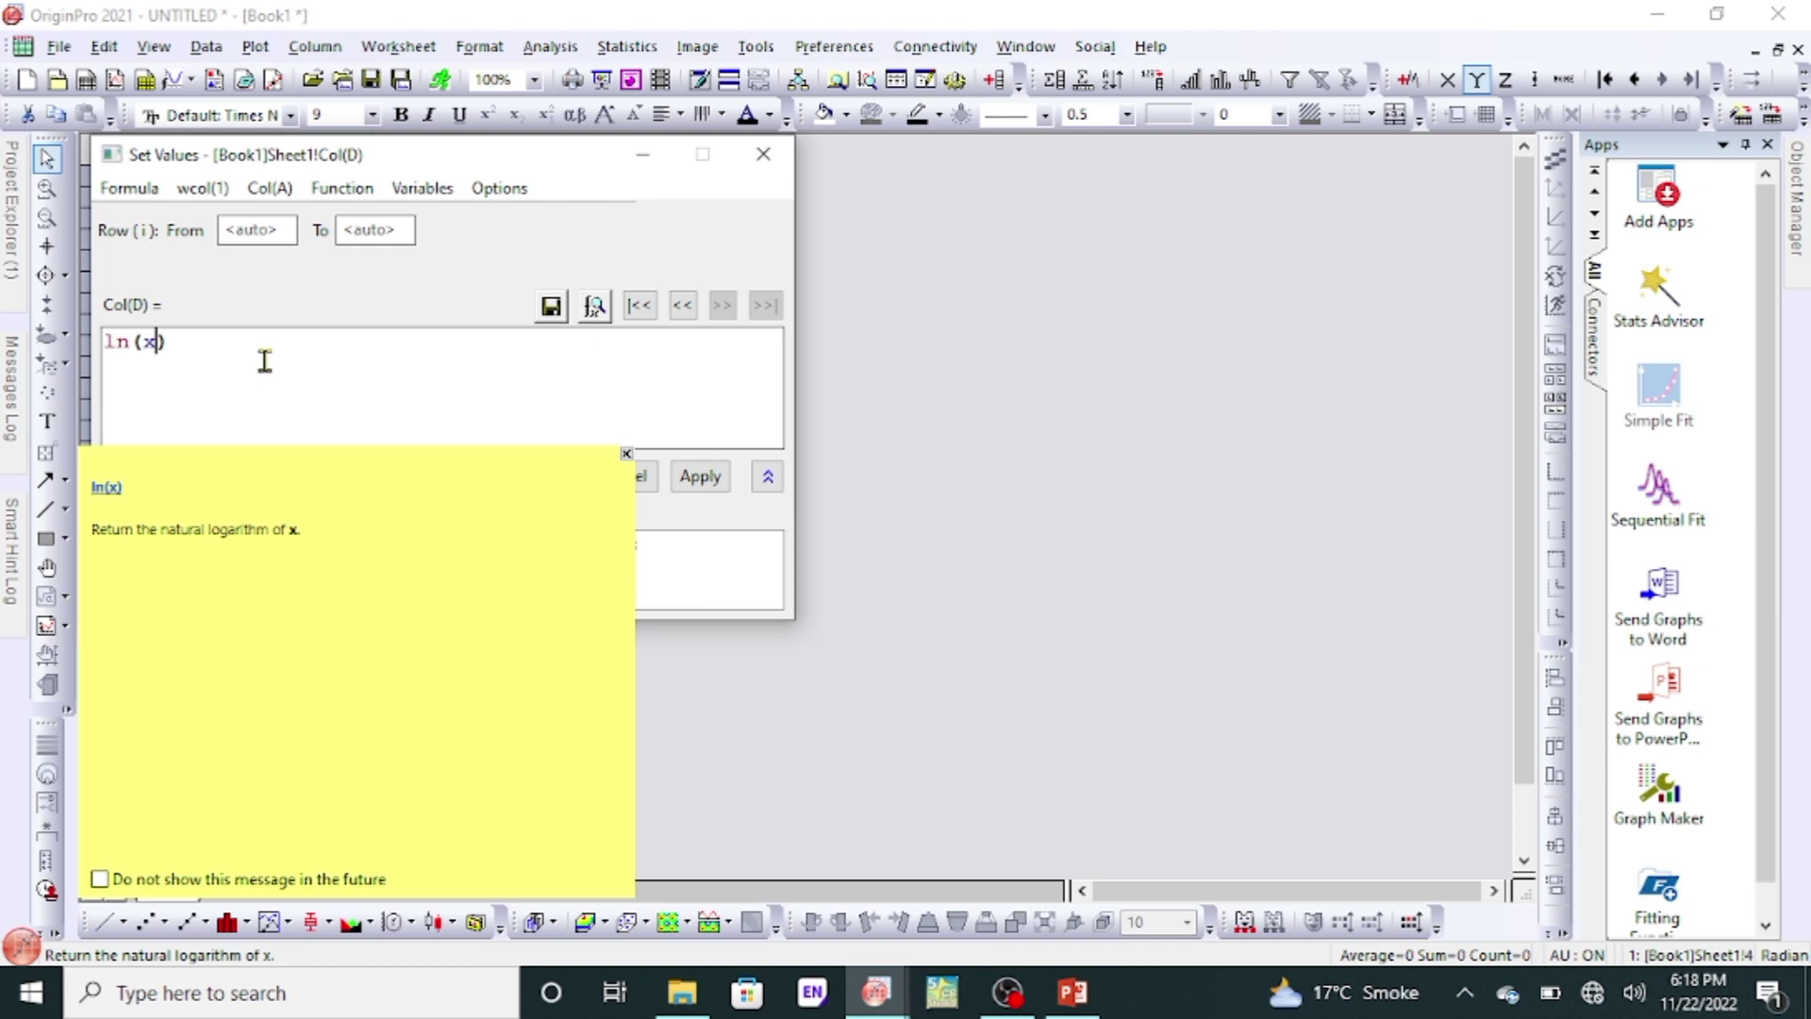
key("BackSpace")
type("B")
left_click(627, 454)
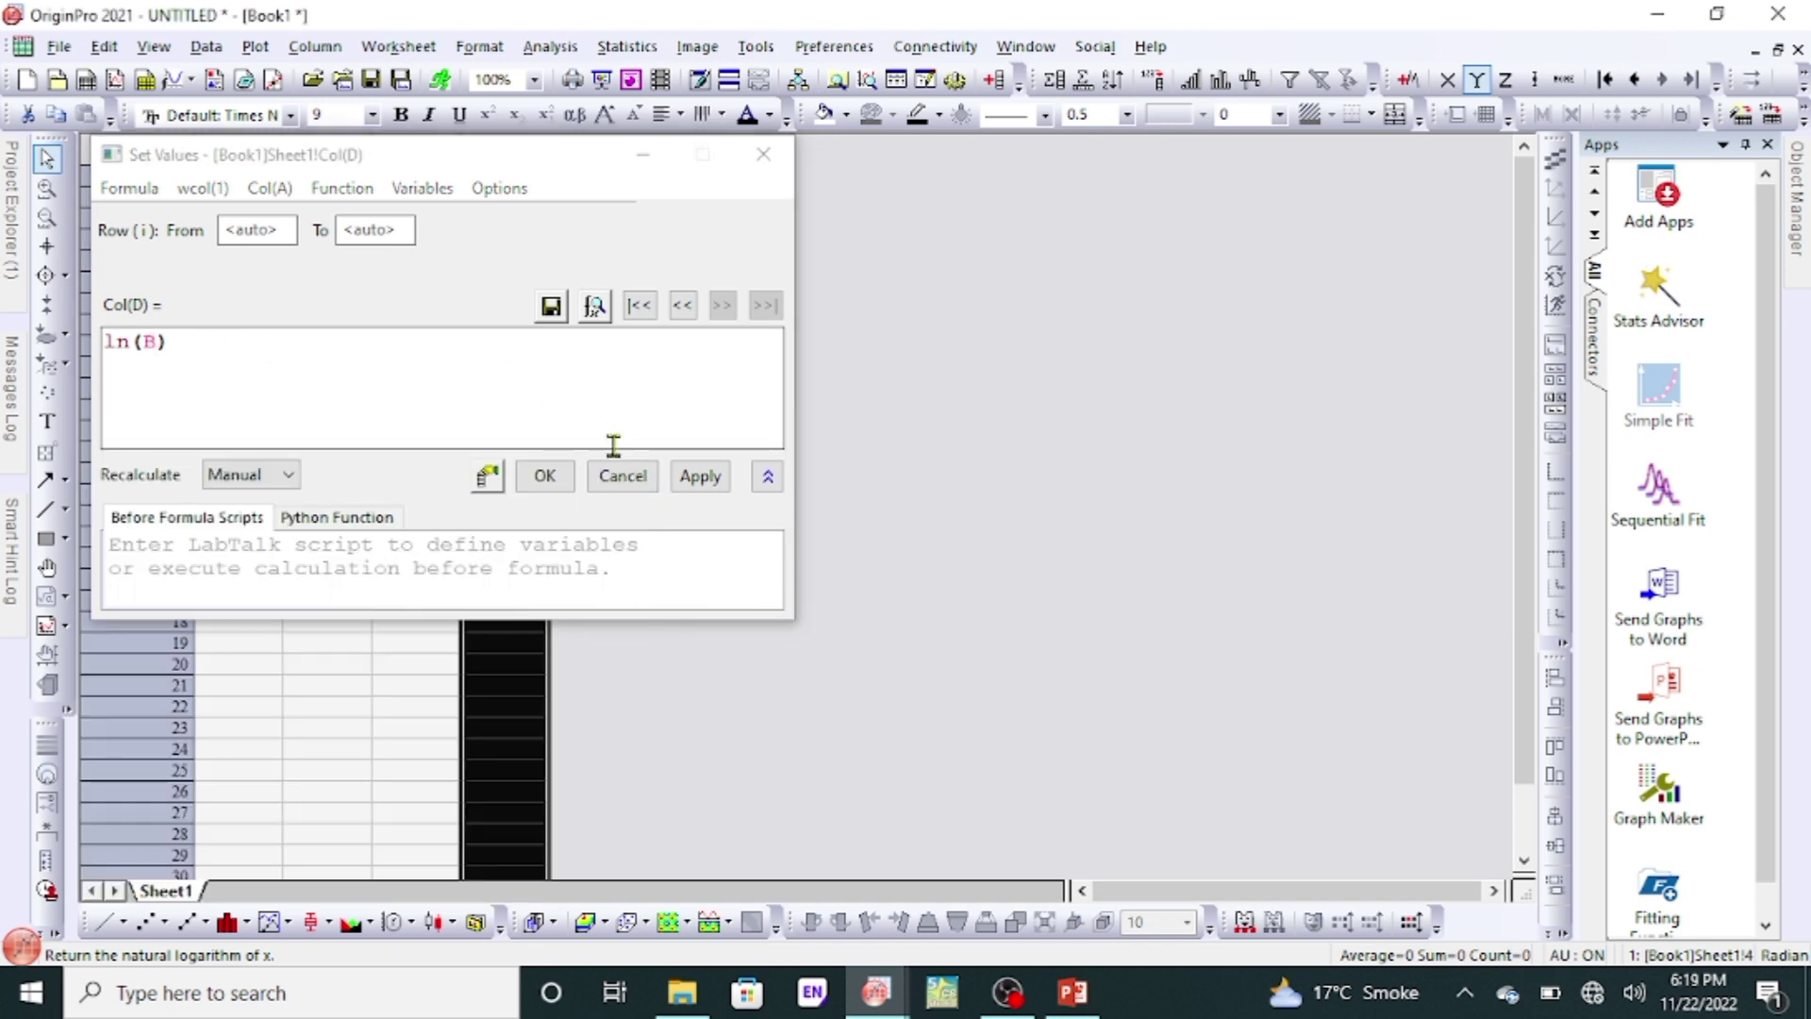
left_click(698, 475)
left_click(544, 477)
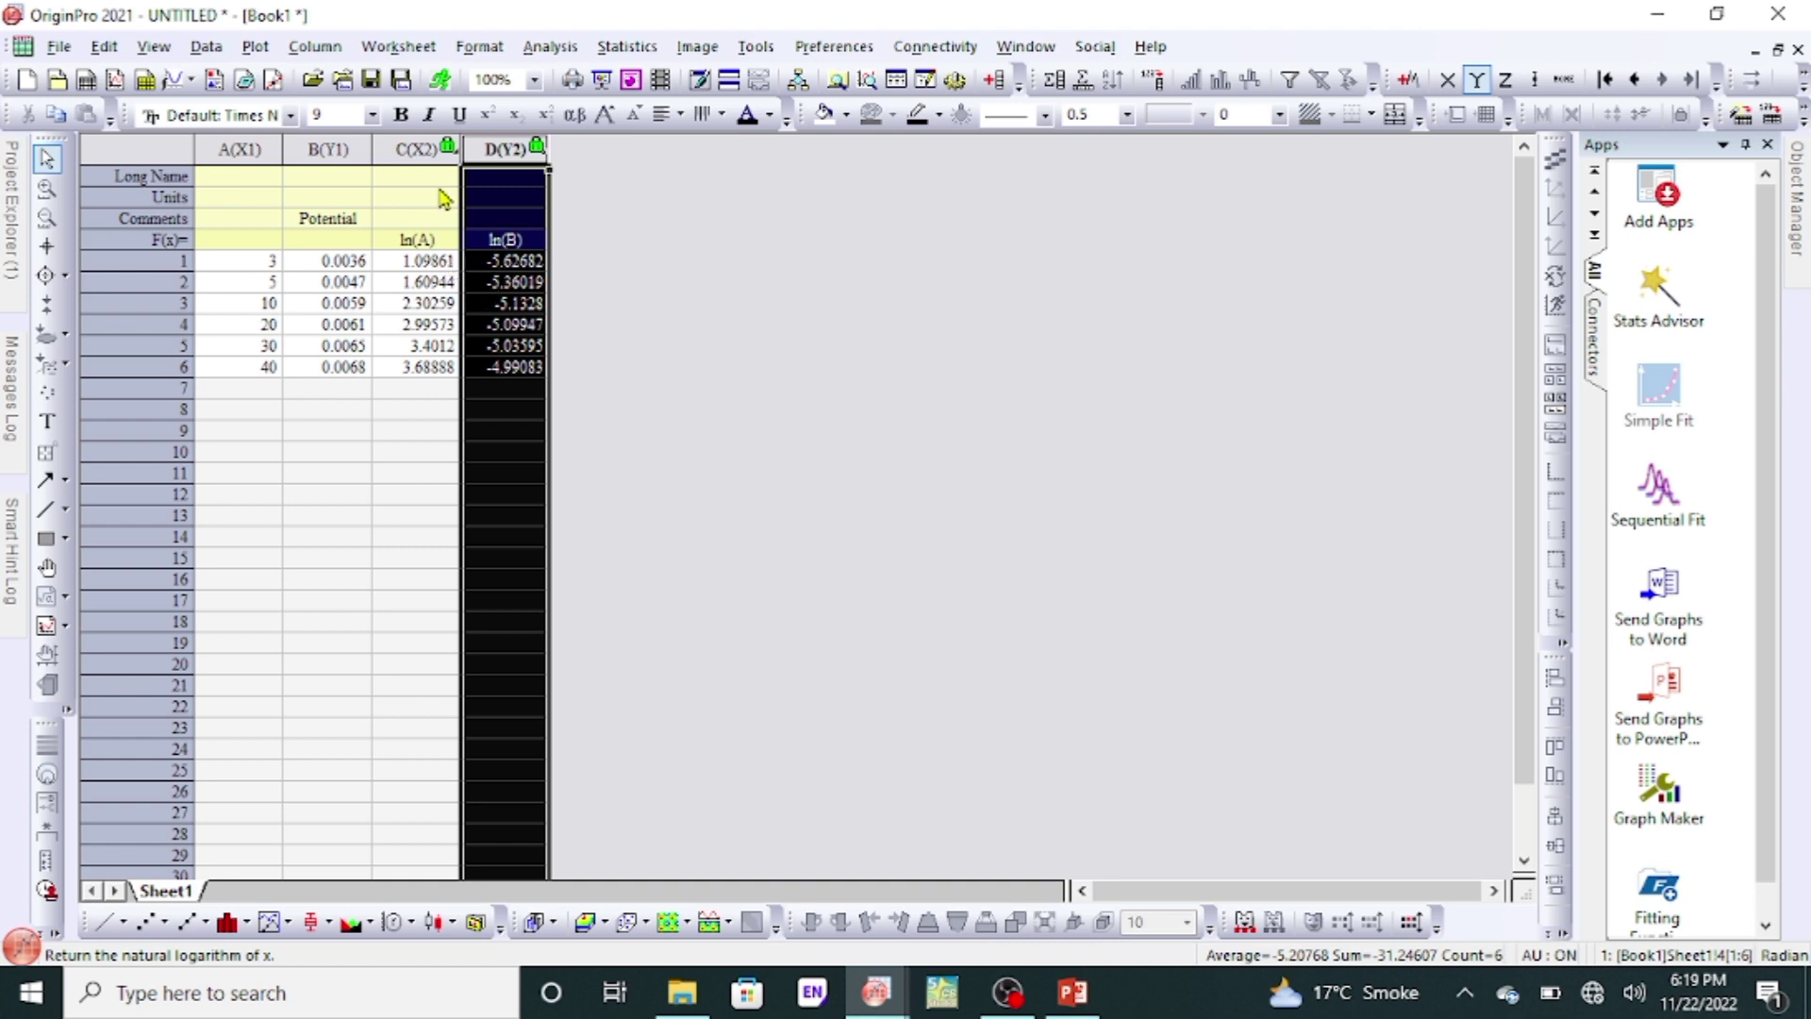
Select columns C and D and plot ln(B) against ln(A) as a scatter graph.
left_click(439, 149)
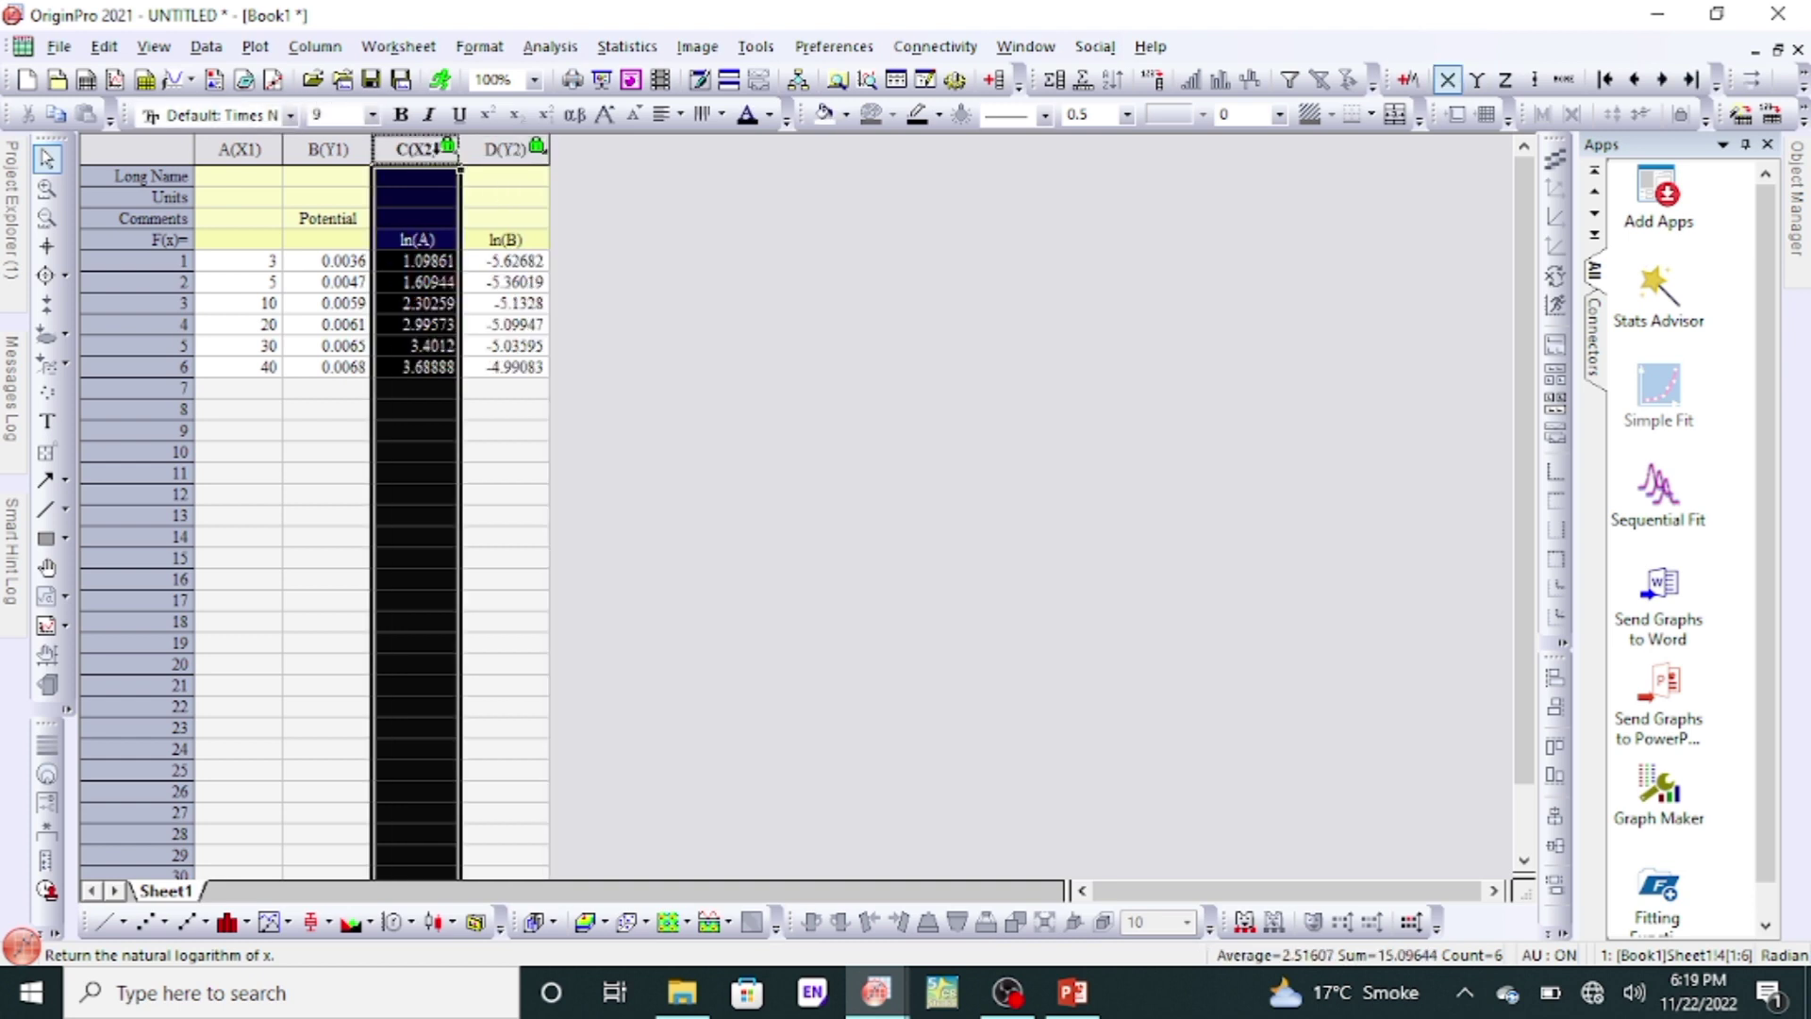
key("shift+Right")
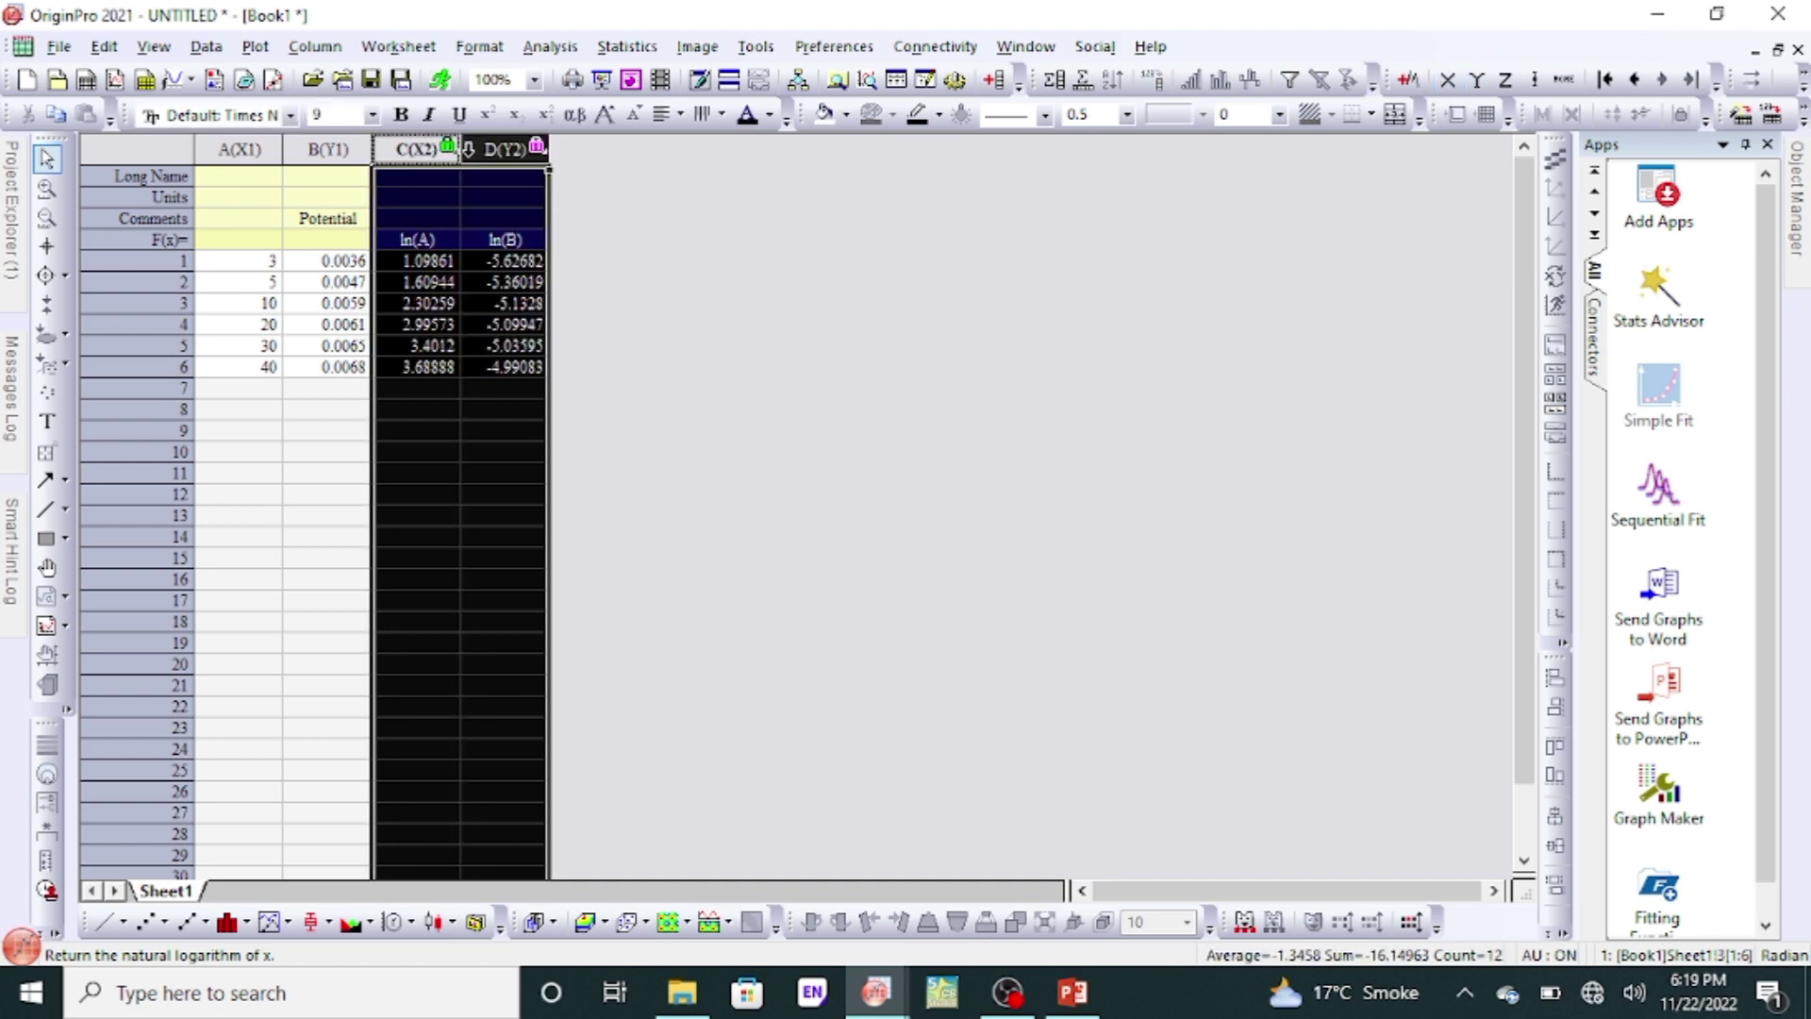
left_click(449, 149)
left_click(426, 156)
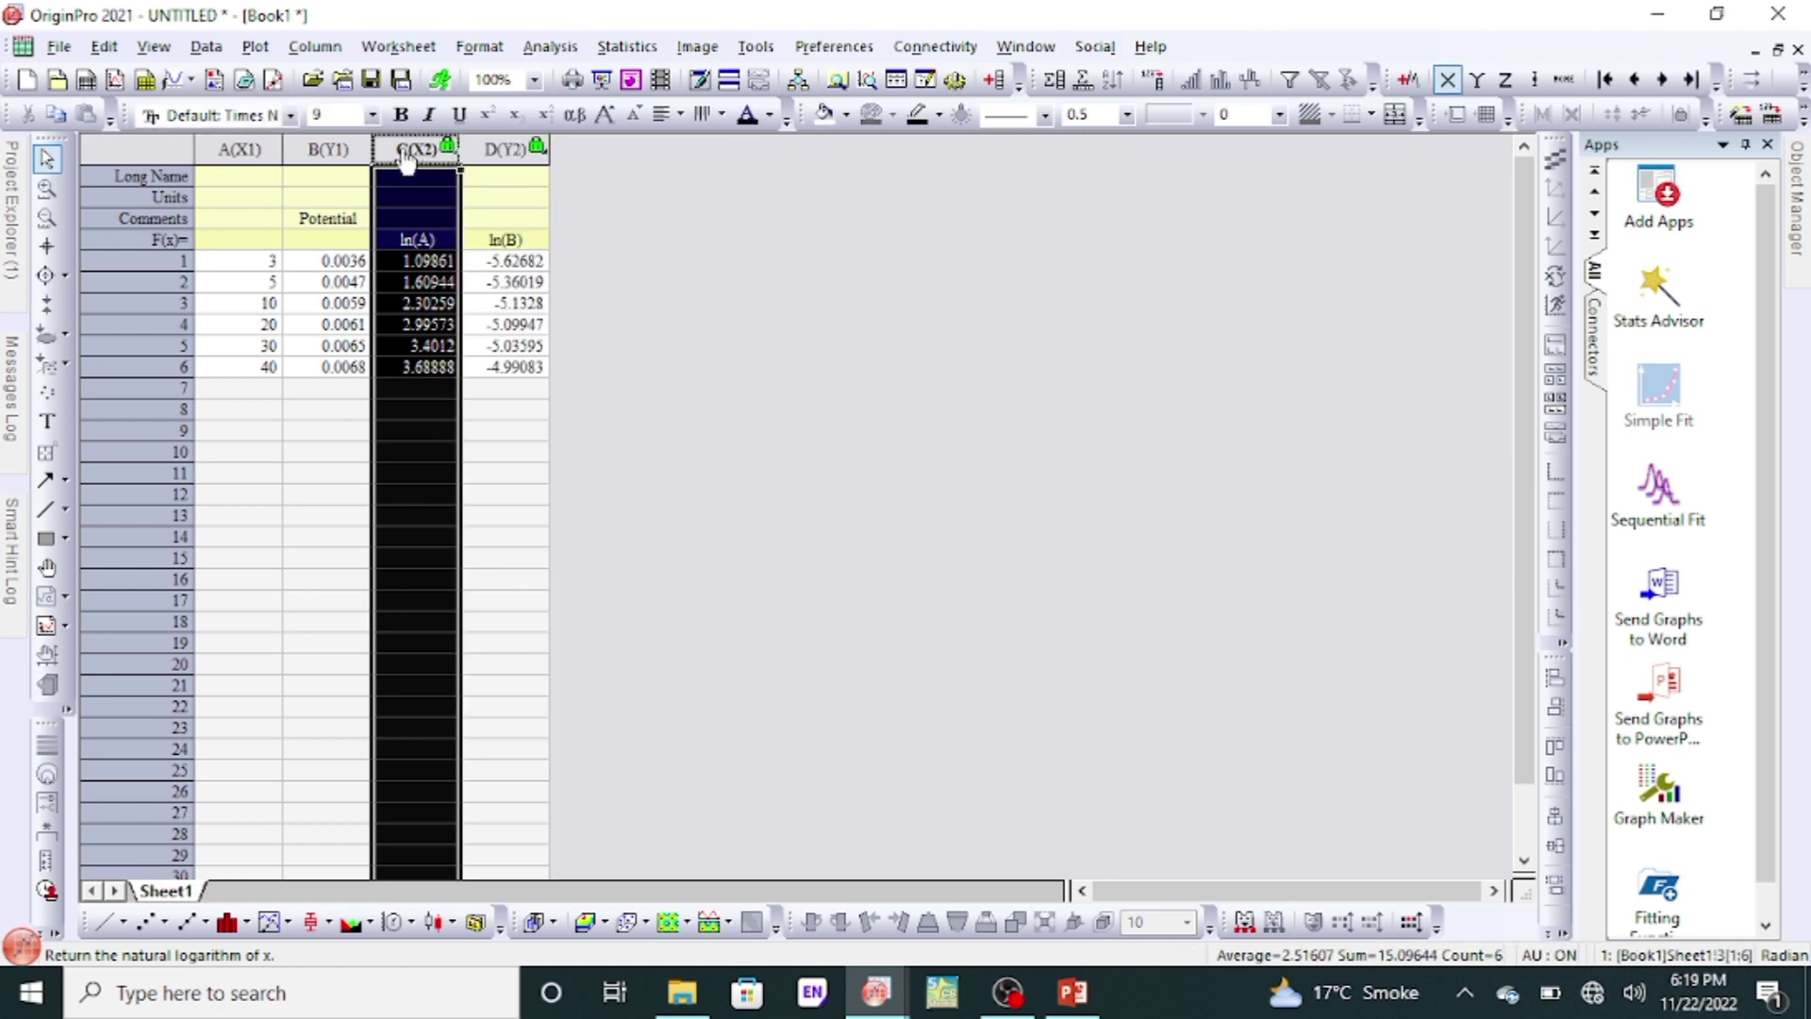
left_click(492, 149, "shift")
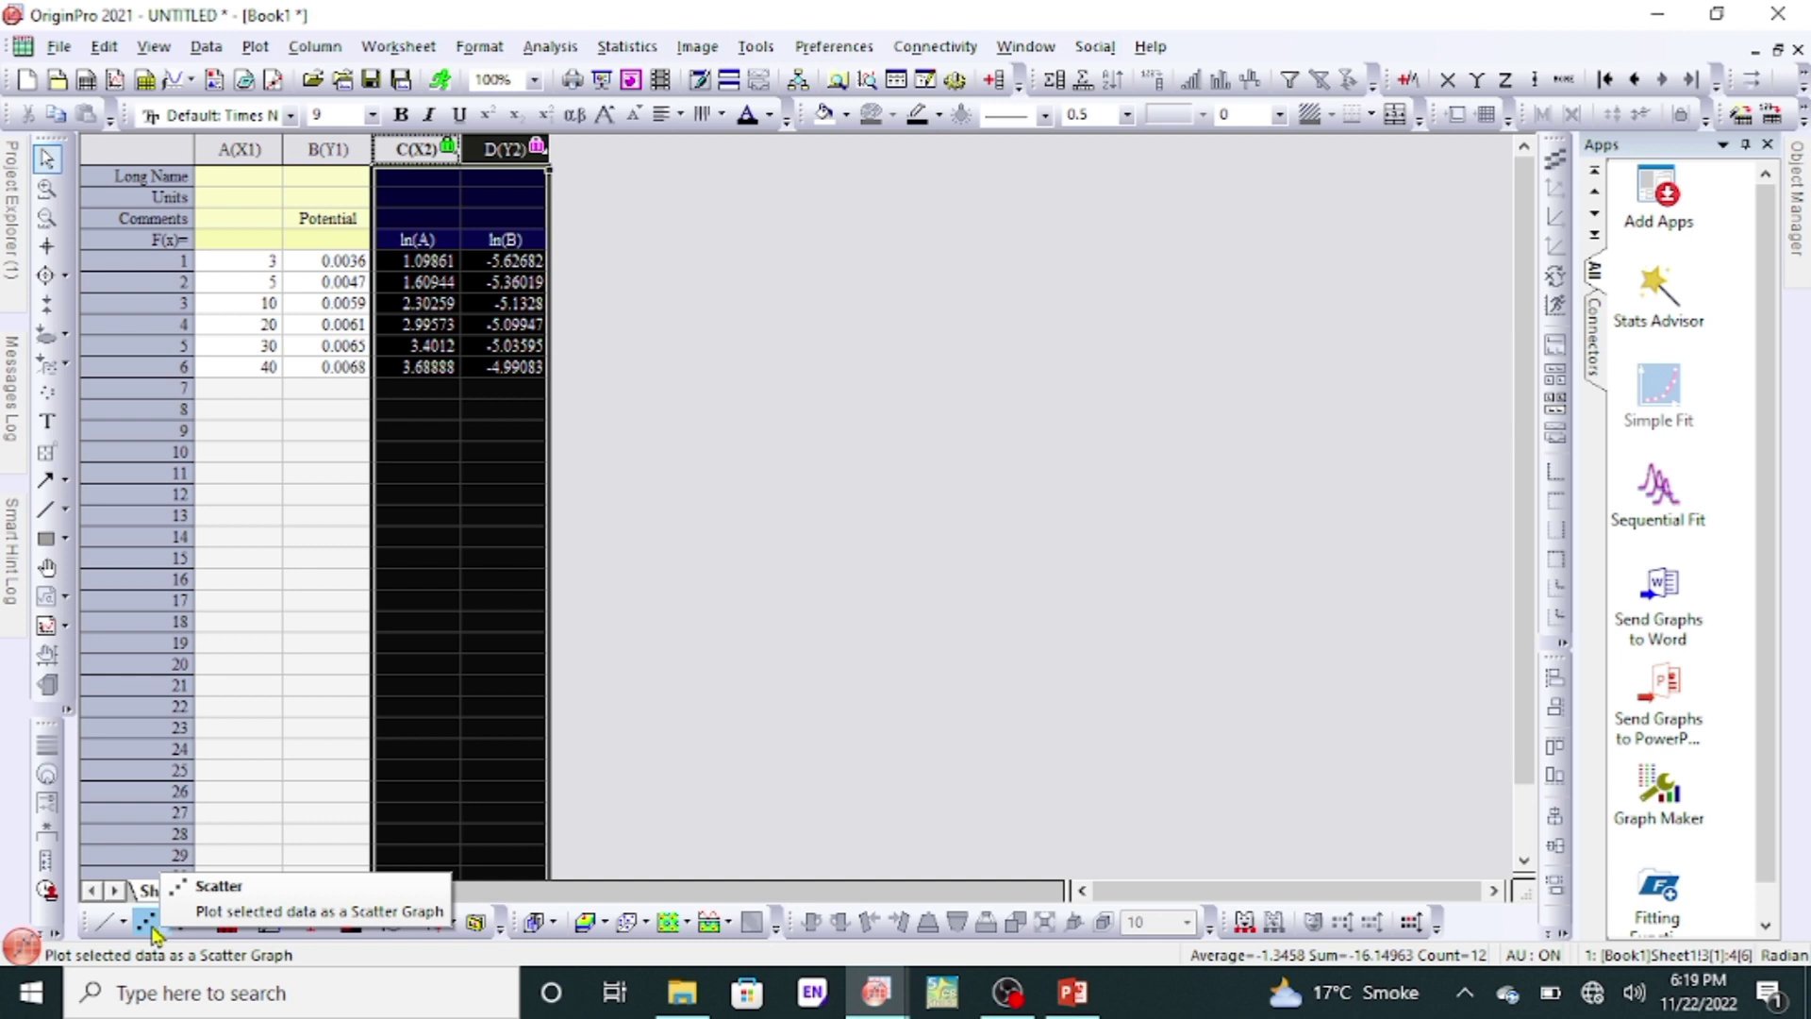
left_click(148, 923)
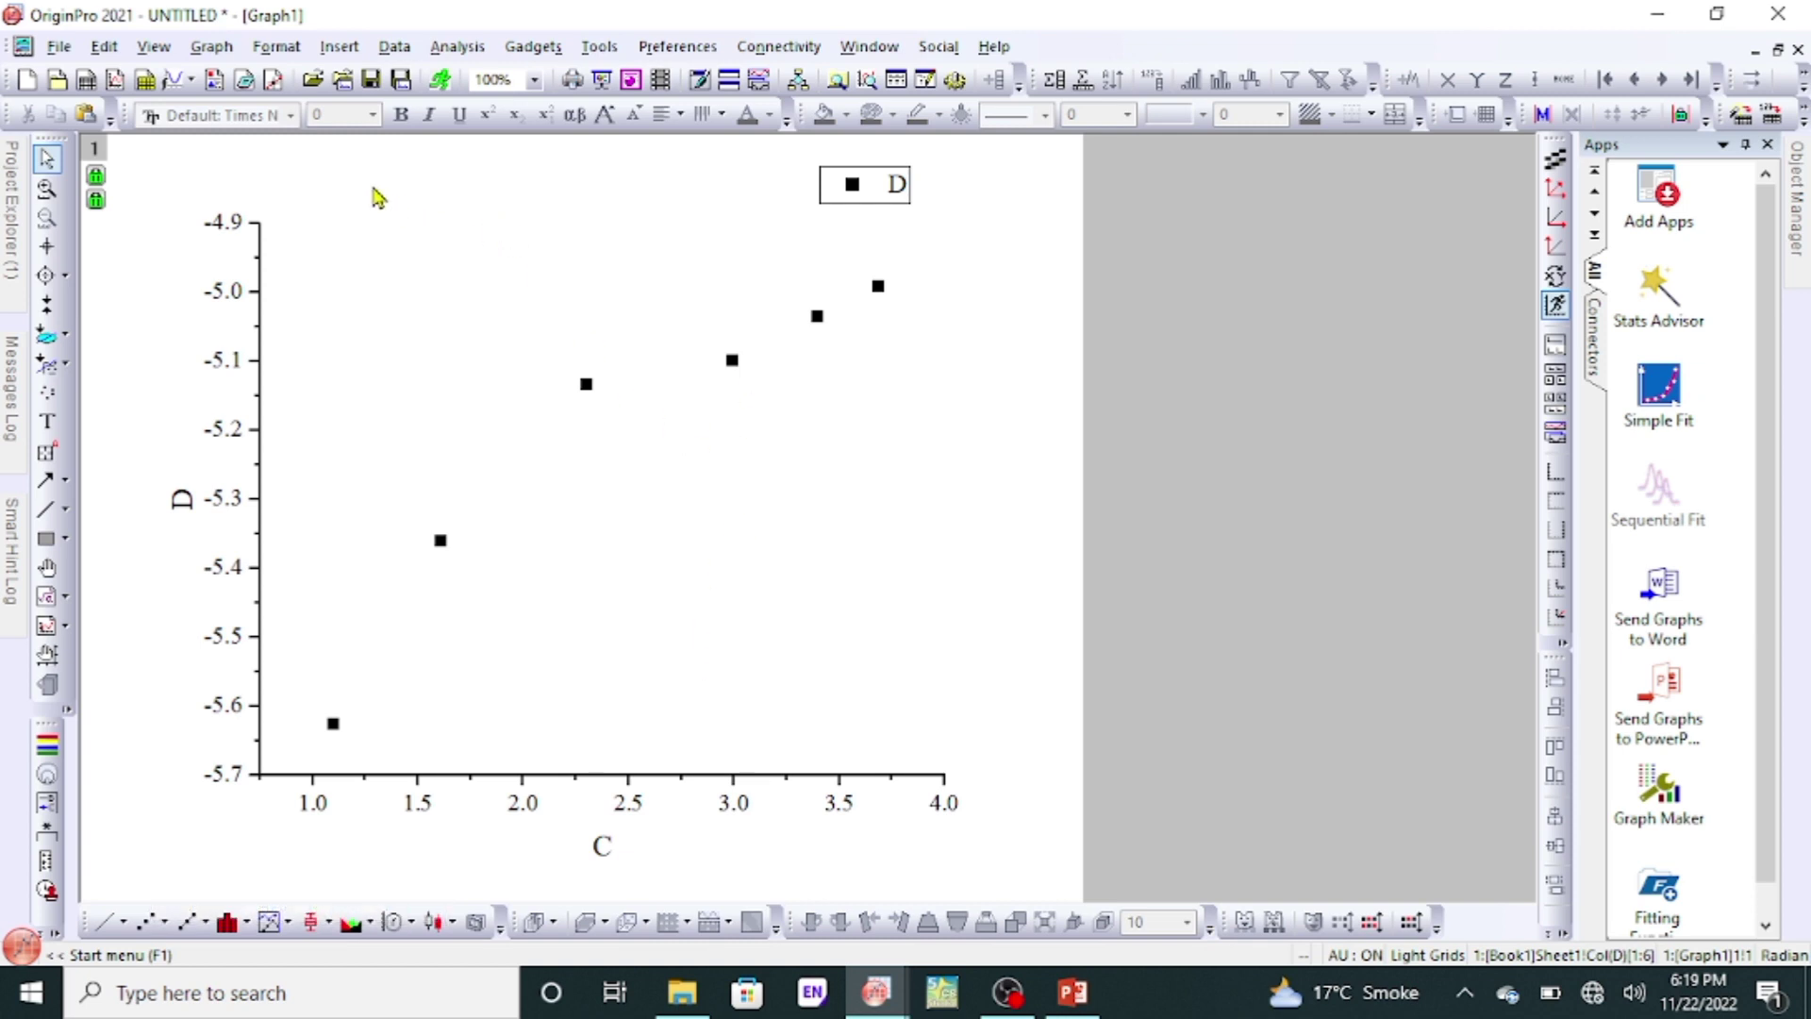
Run Analysis > Fitting > Linear Fit with defaults, giving slope 0.22307 and R-square 0.89489.
left_click(470, 59)
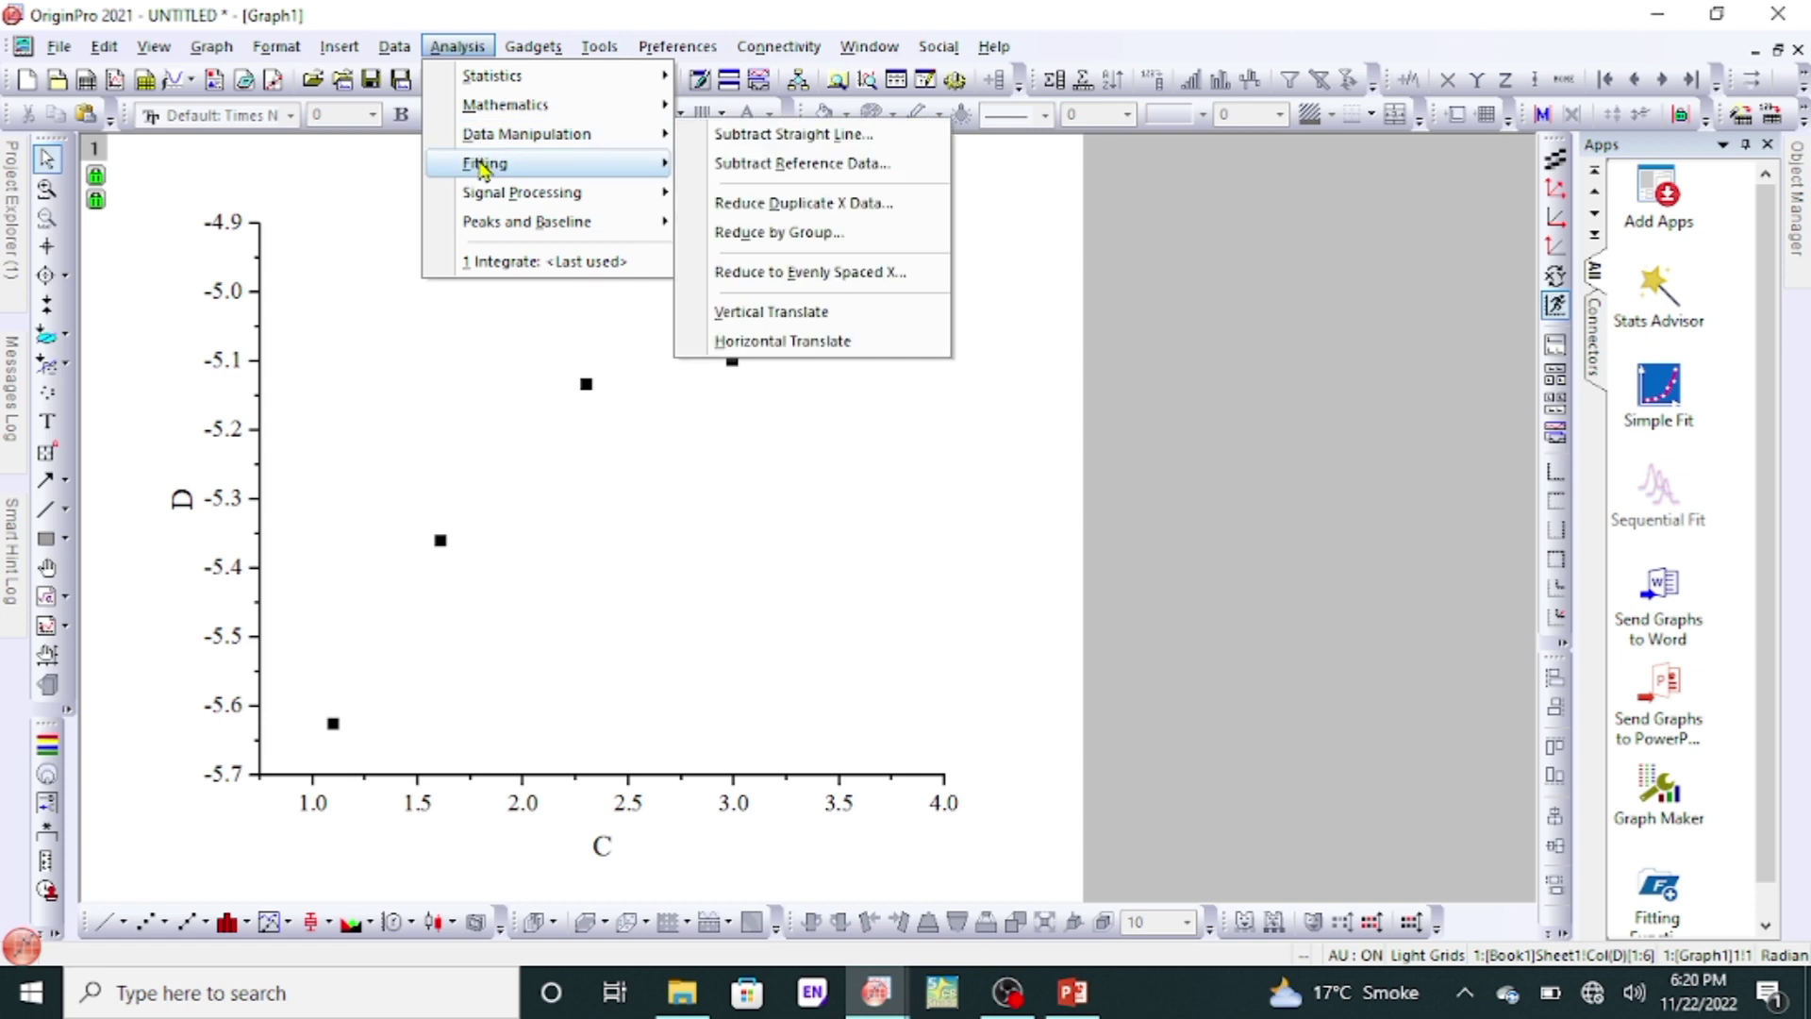
mouse_move(483, 166)
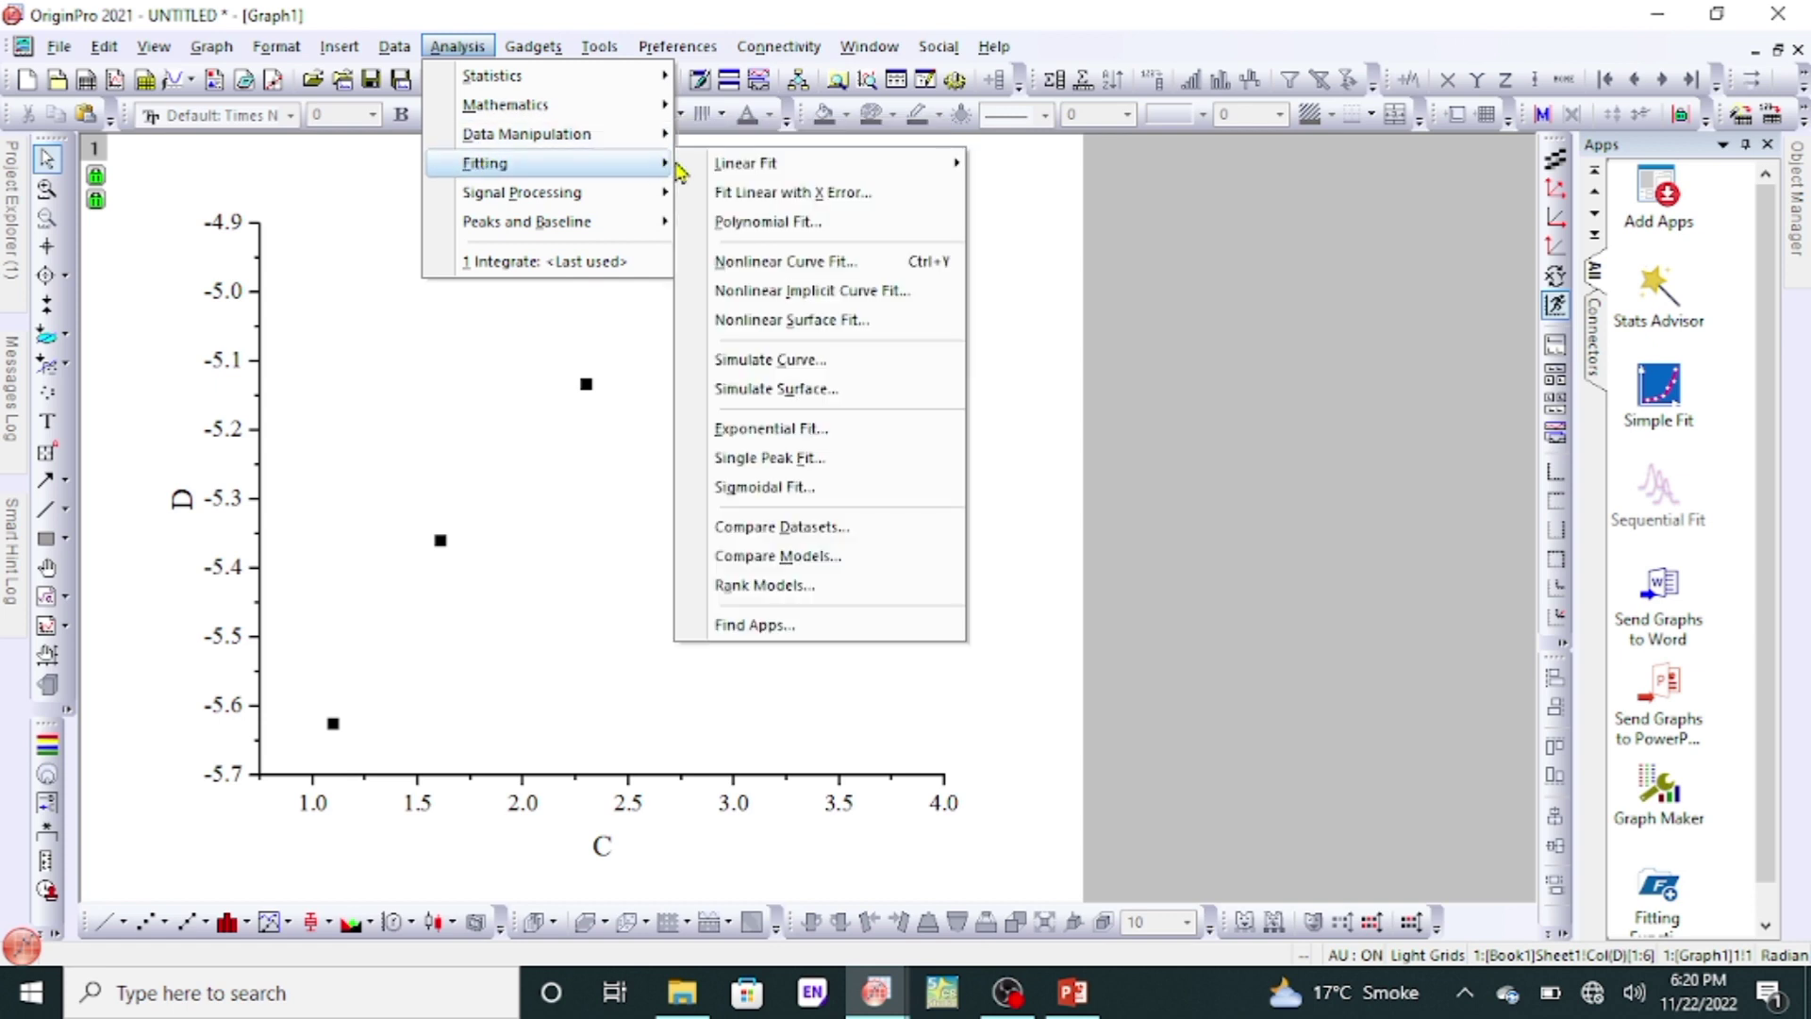
mouse_move(745, 170)
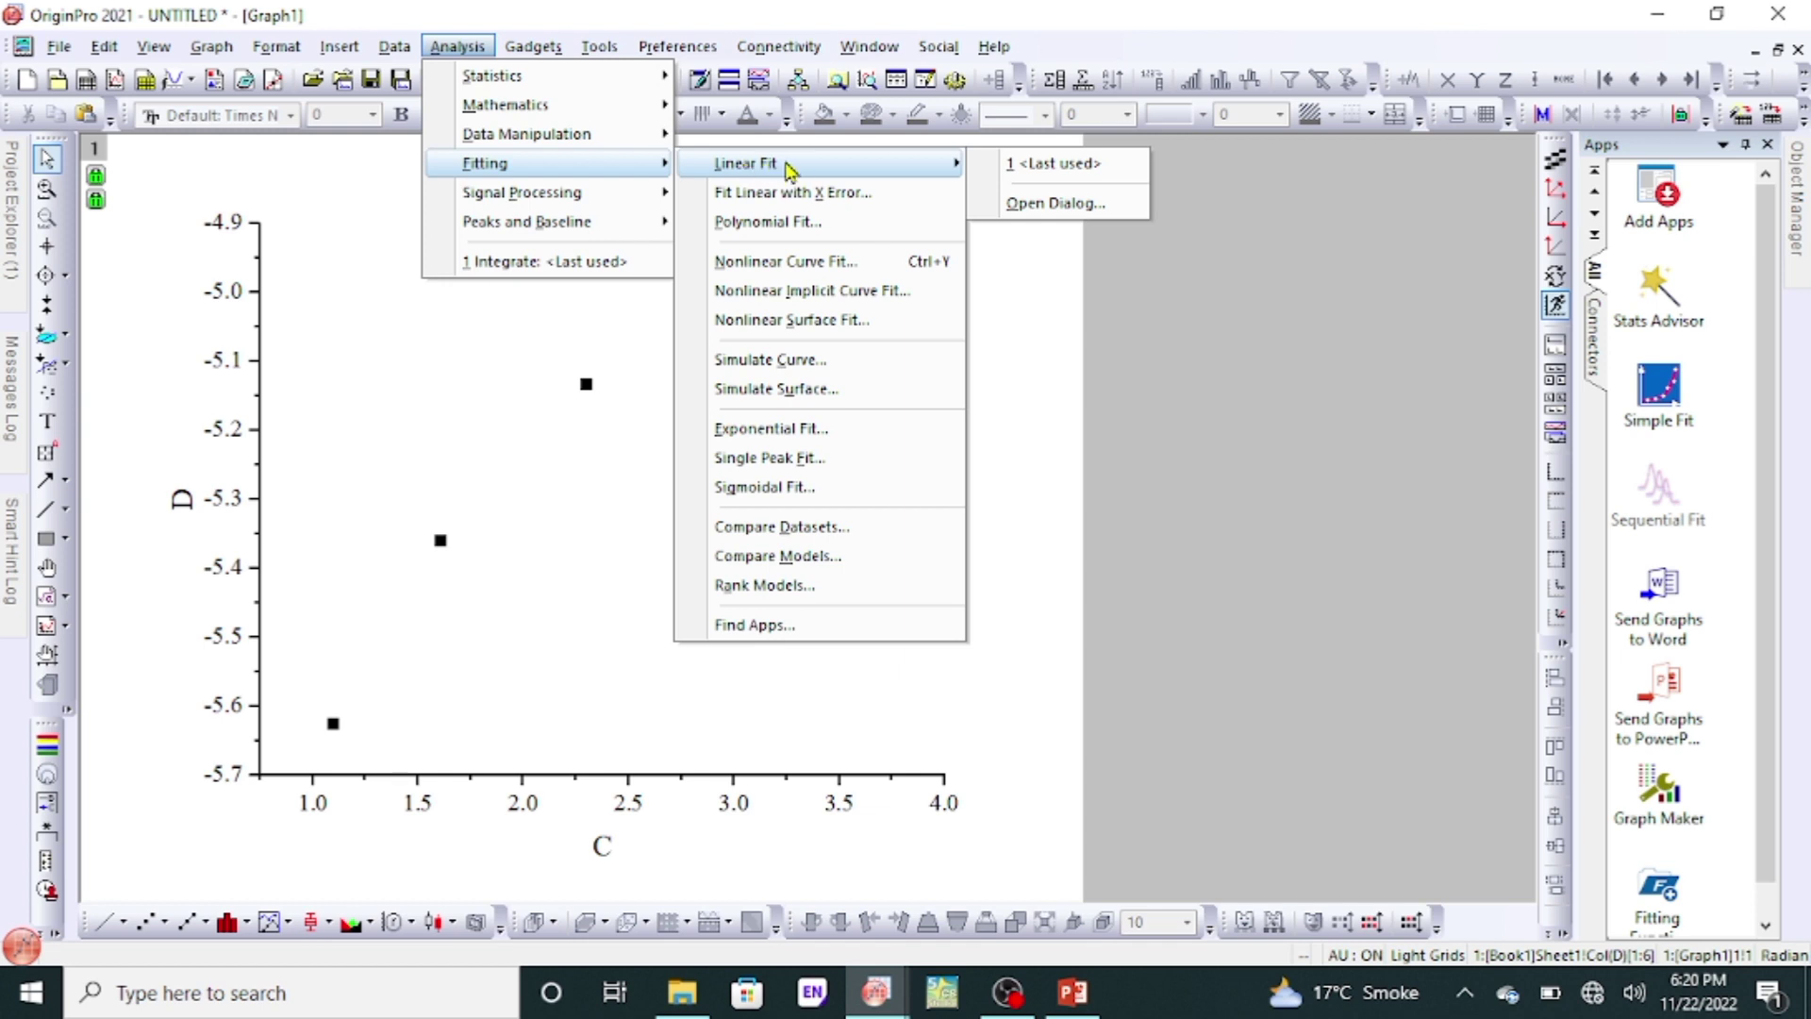
left_click(1027, 204)
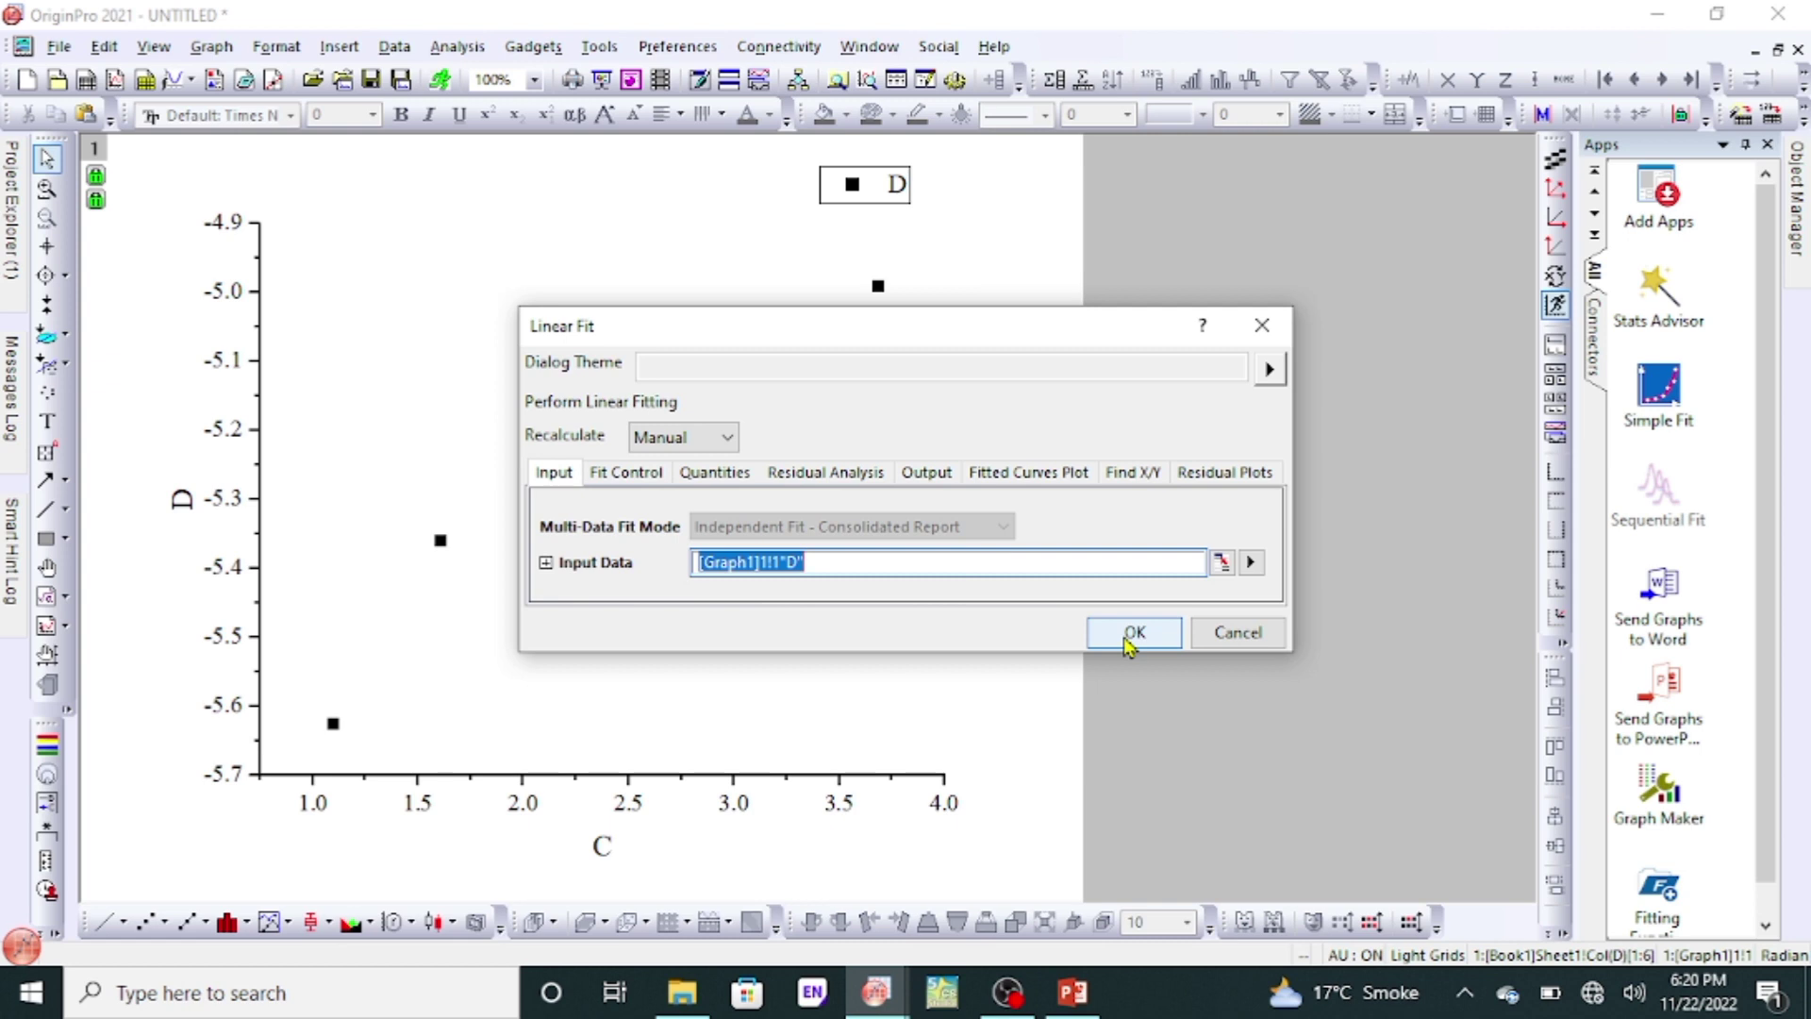
left_click(1127, 632)
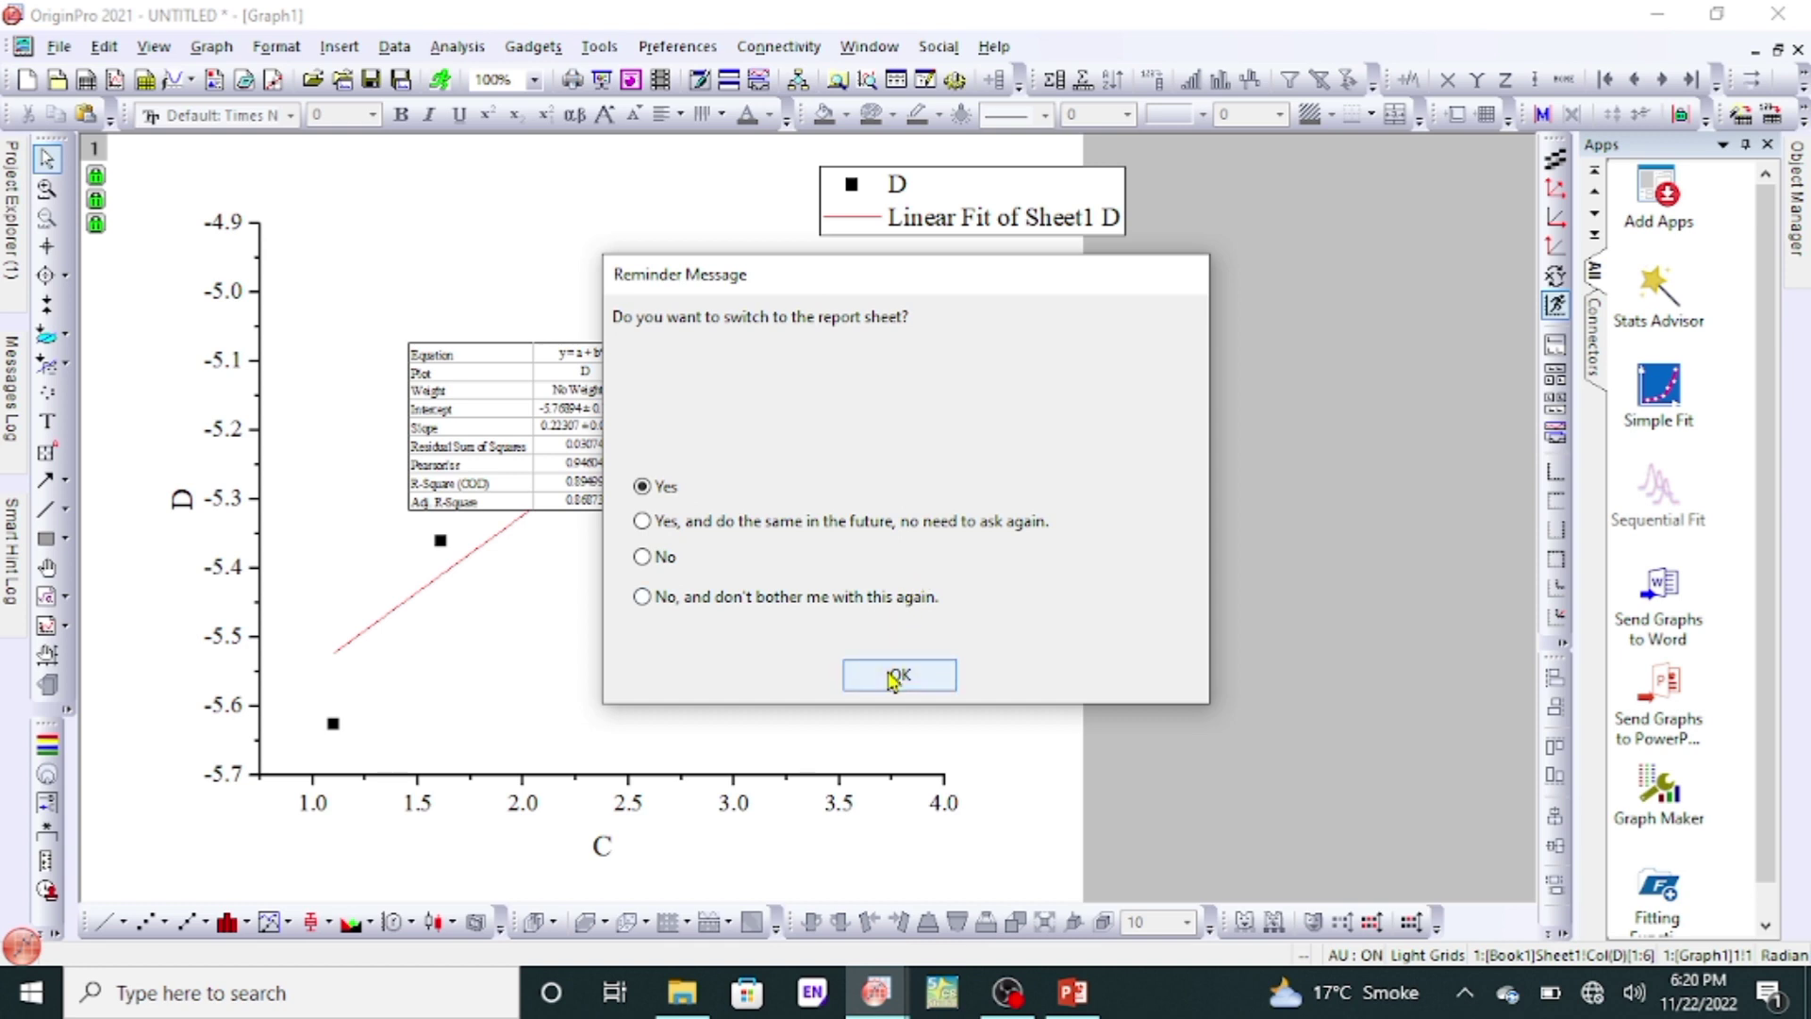
left_click(897, 675)
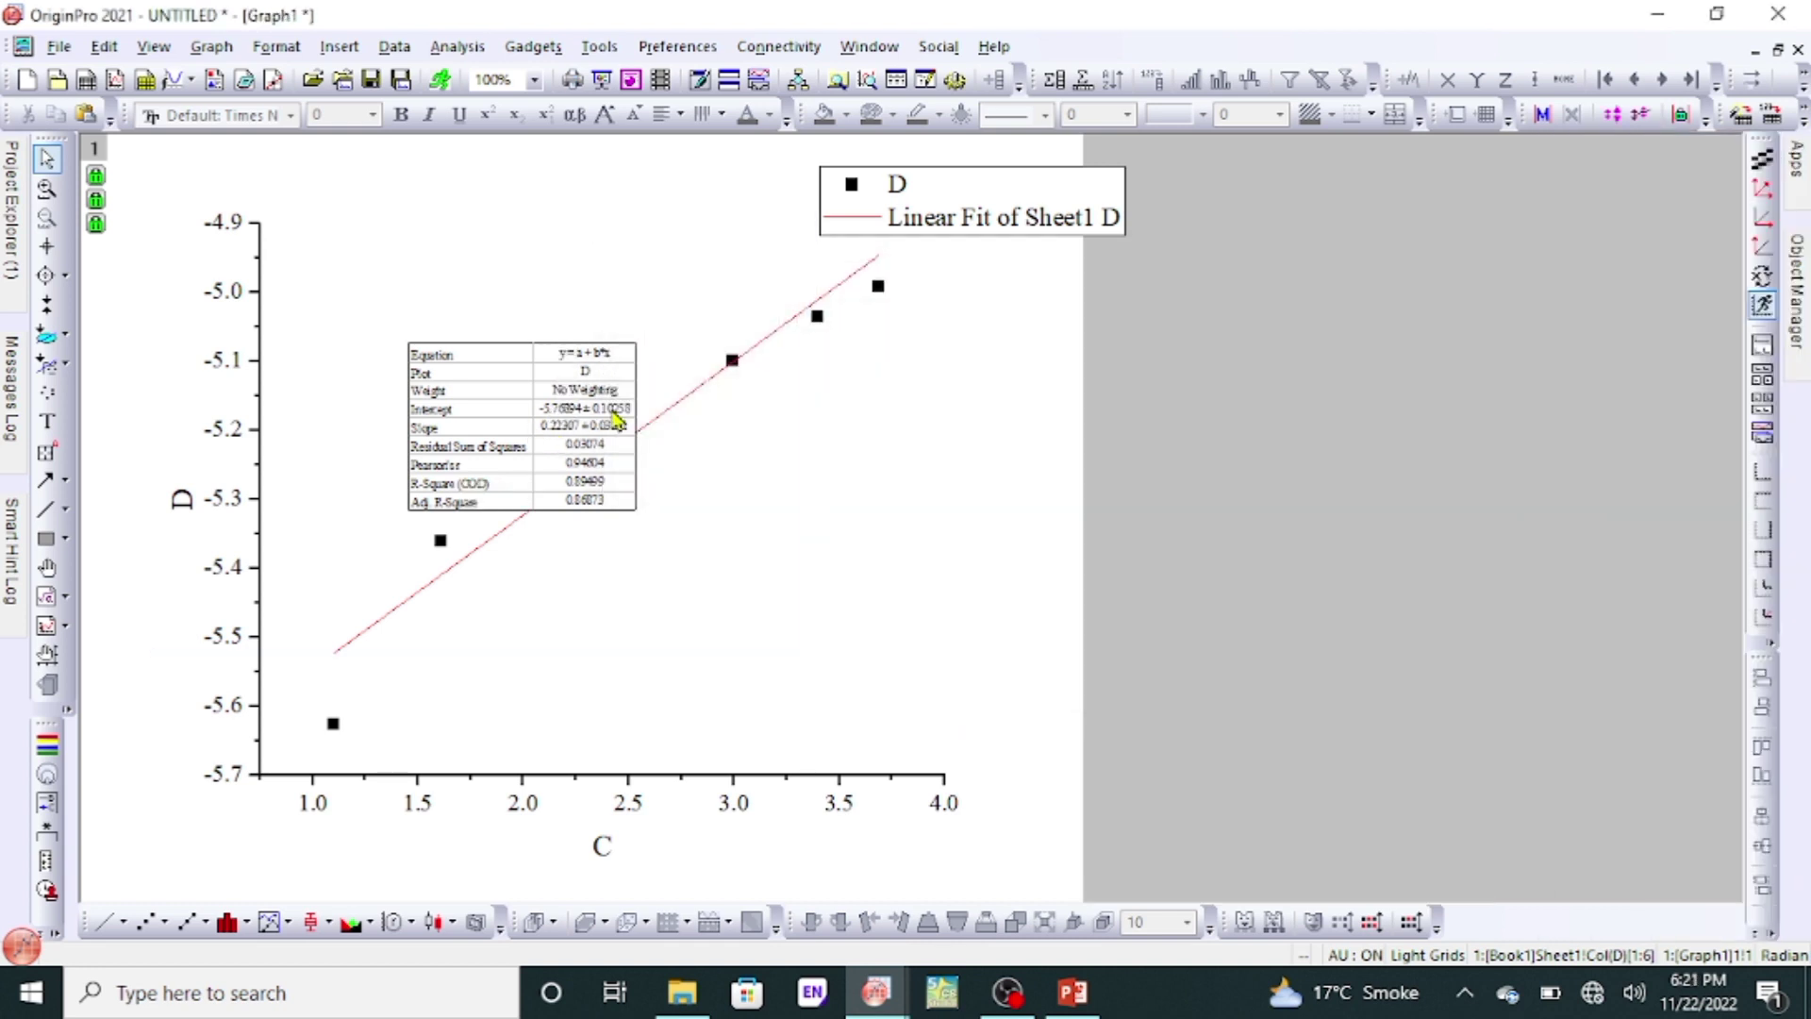